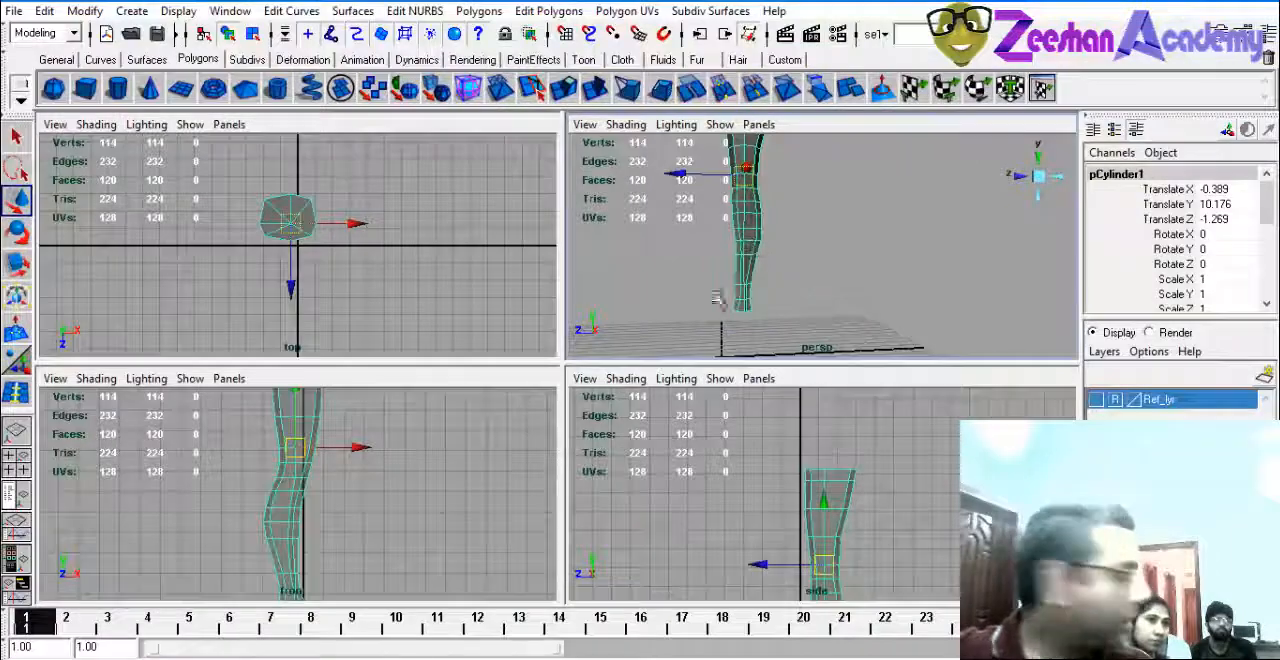
Check the leg mesh in the enlarged front and side views and make the Ref_lyr reference layer visible behind it.
click(356, 517)
key(space)
click(553, 323)
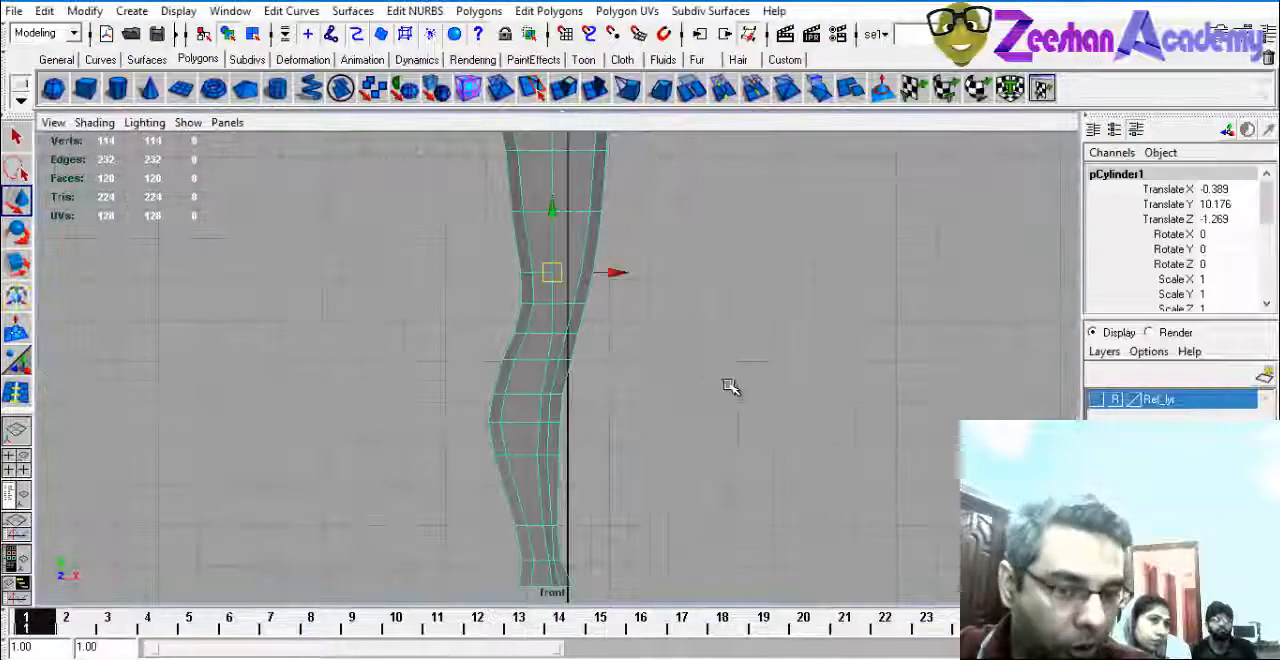
alt+right_drag(731, 386, 360, 451)
key(space)
alt+middle_drag(737, 475, 748, 454)
key(space)
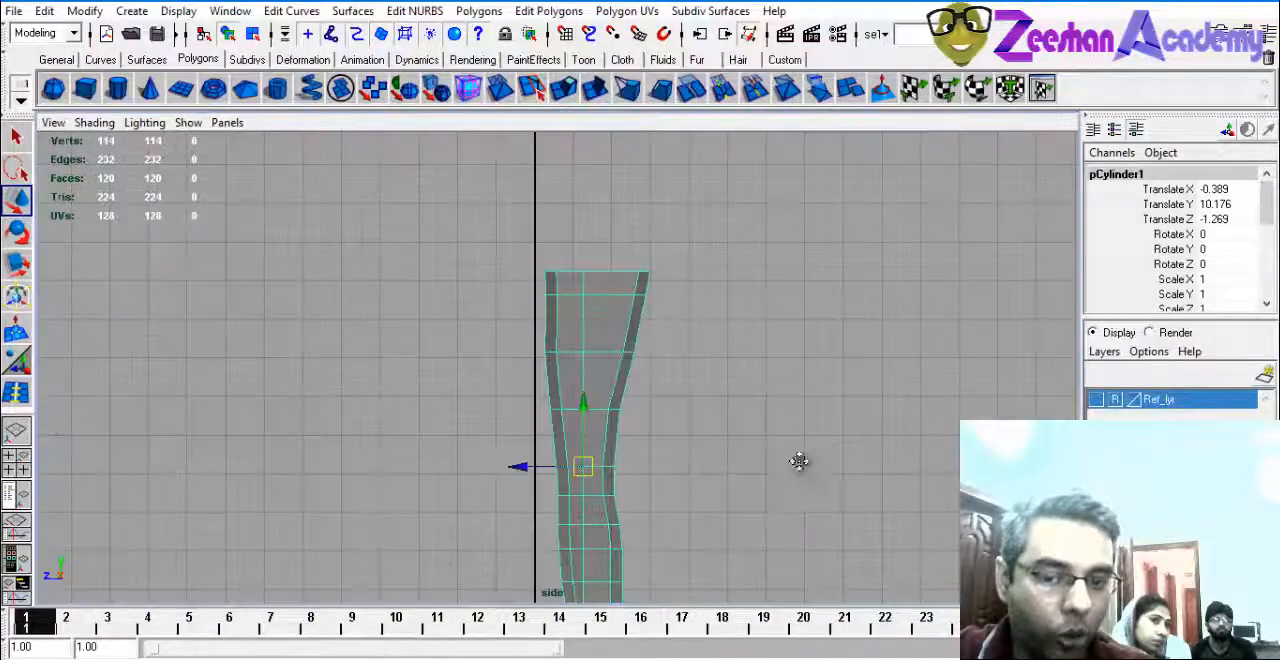
scroll(800, 463, up, 3)
click(1096, 399)
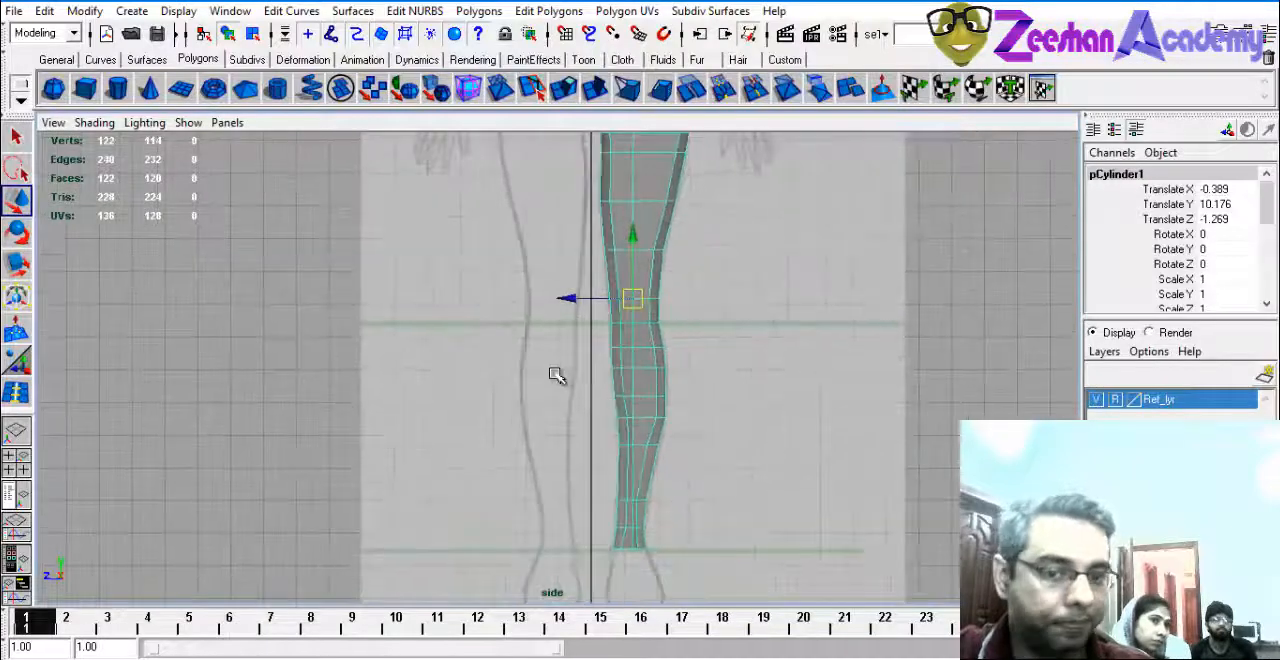
key(space)
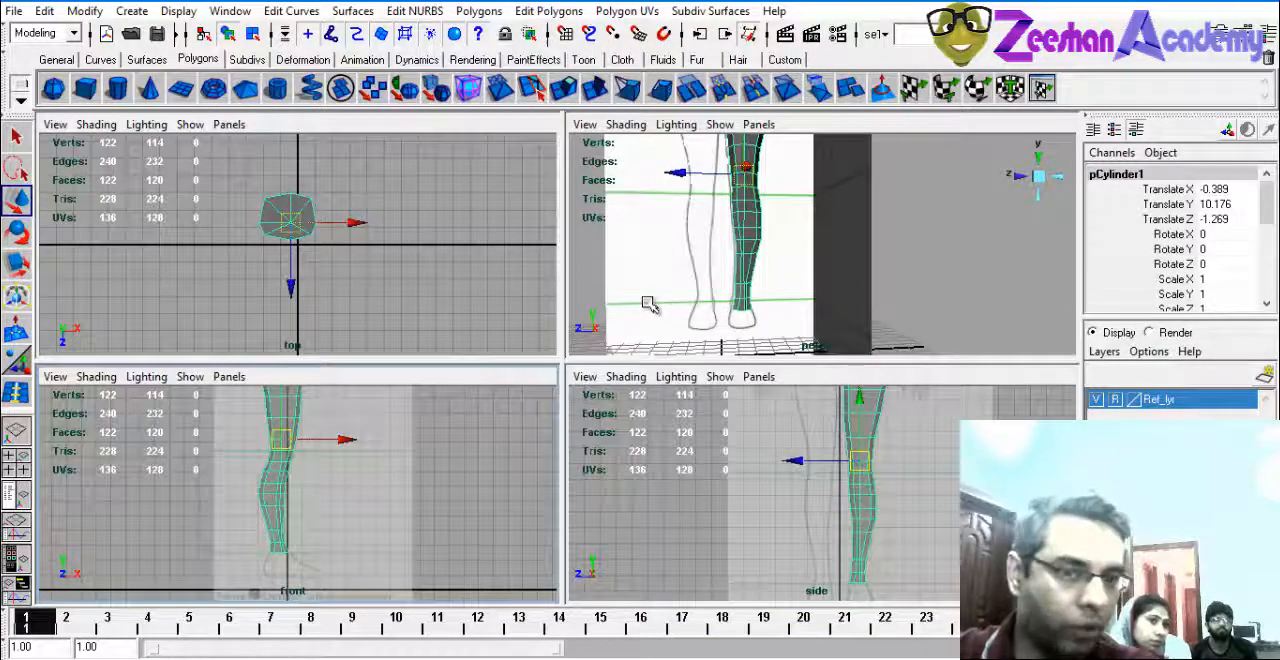
Hide the time slider, range slider, toolbox and shelf to give the viewports more room.
click(6, 624)
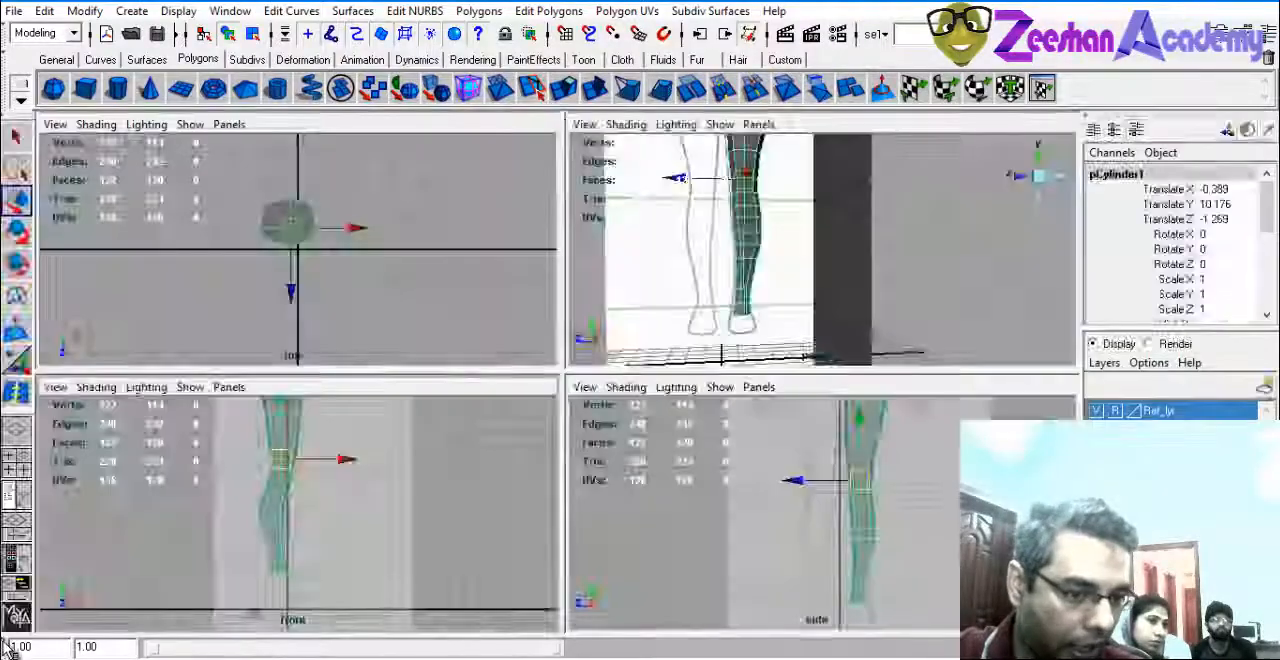
click(7, 648)
click(16, 118)
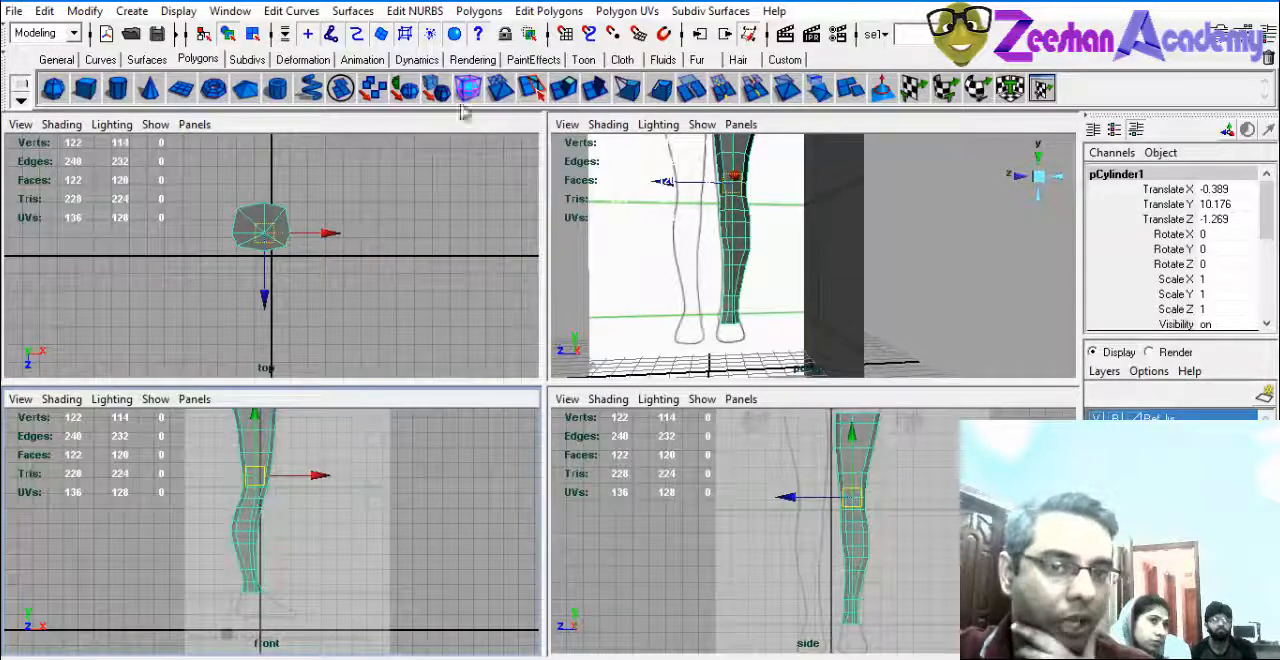
click(10, 86)
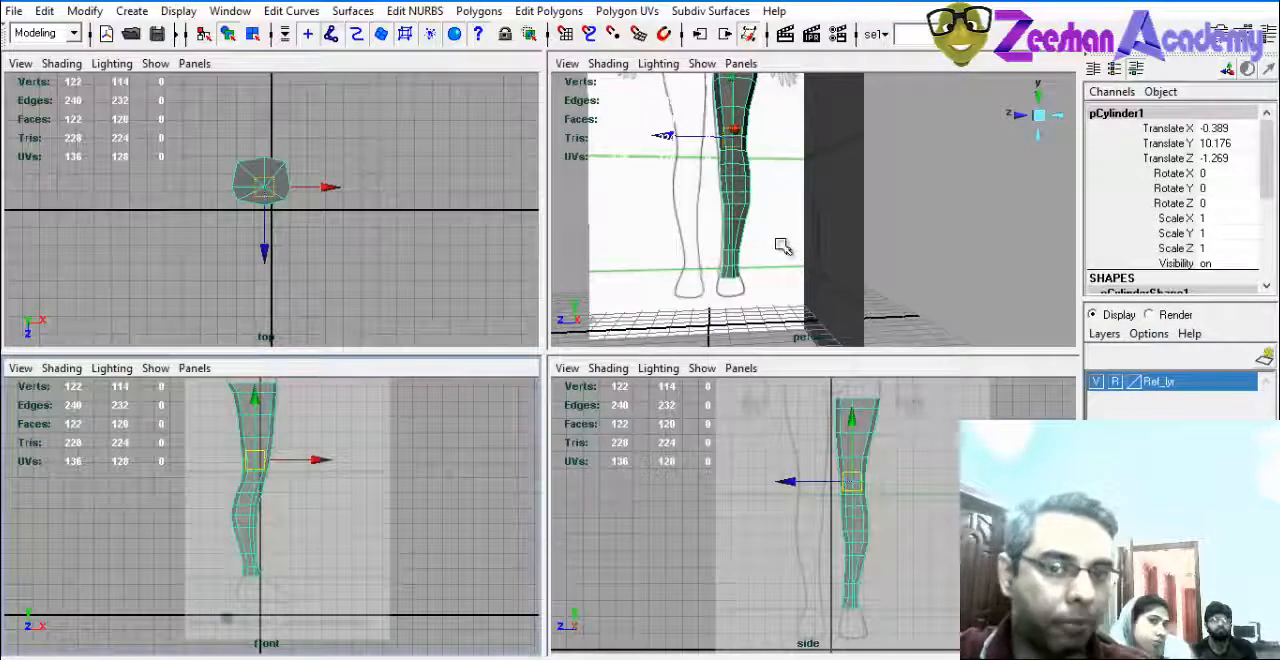
Enlarge the perspective view and change the viewport arrangement to Two Panes Side by Side.
key(space)
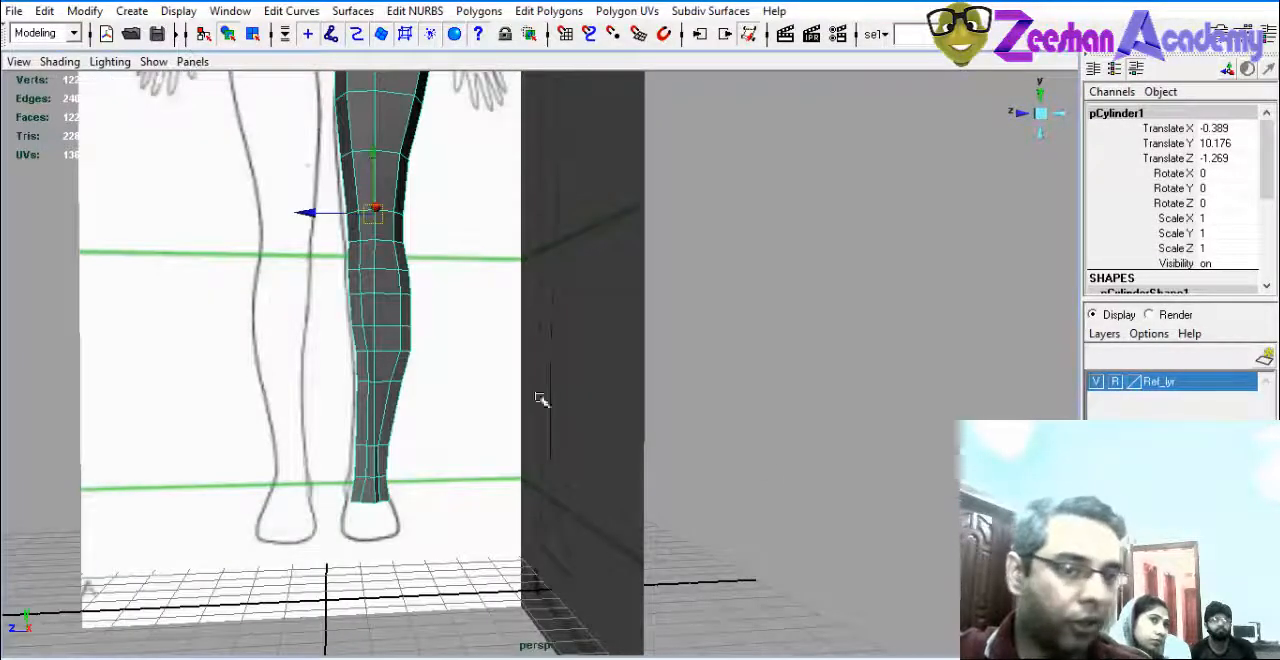
key(space)
drag(834, 460, 480, 452)
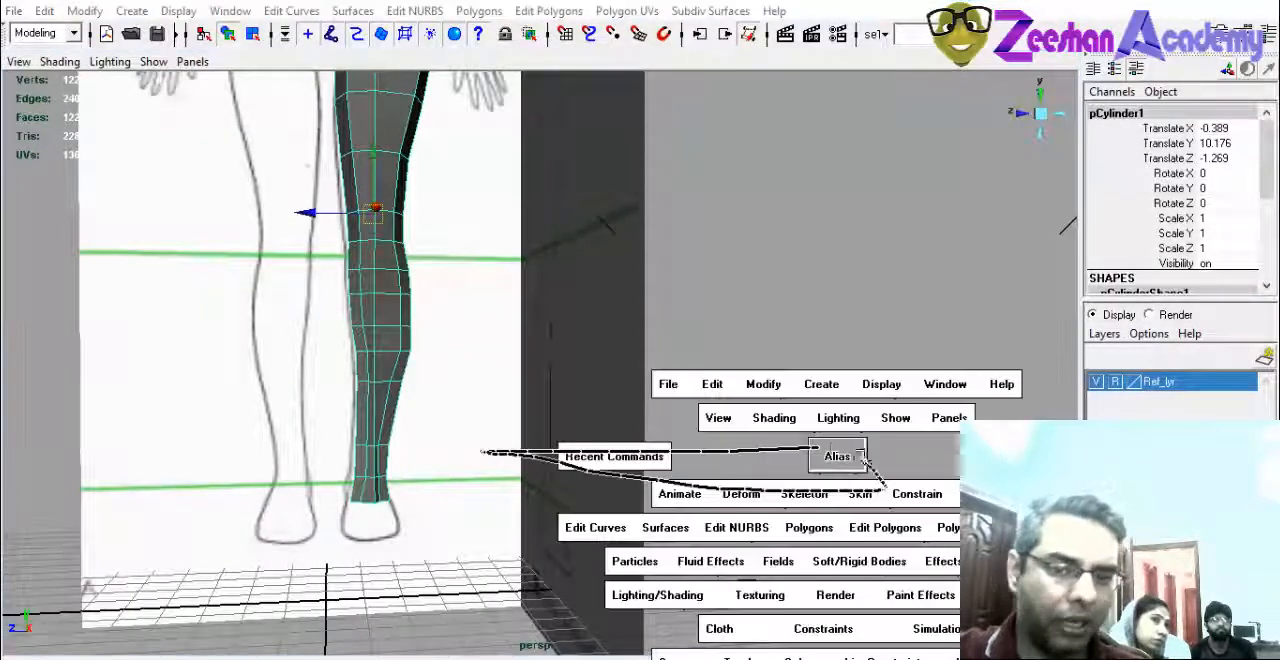
drag(821, 449, 818, 448)
alt+middle_drag(660, 342, 703, 371)
alt+right_drag(703, 371, 520, 362)
alt+drag(520, 362, 600, 385)
click(198, 66)
mouse_move(248, 166)
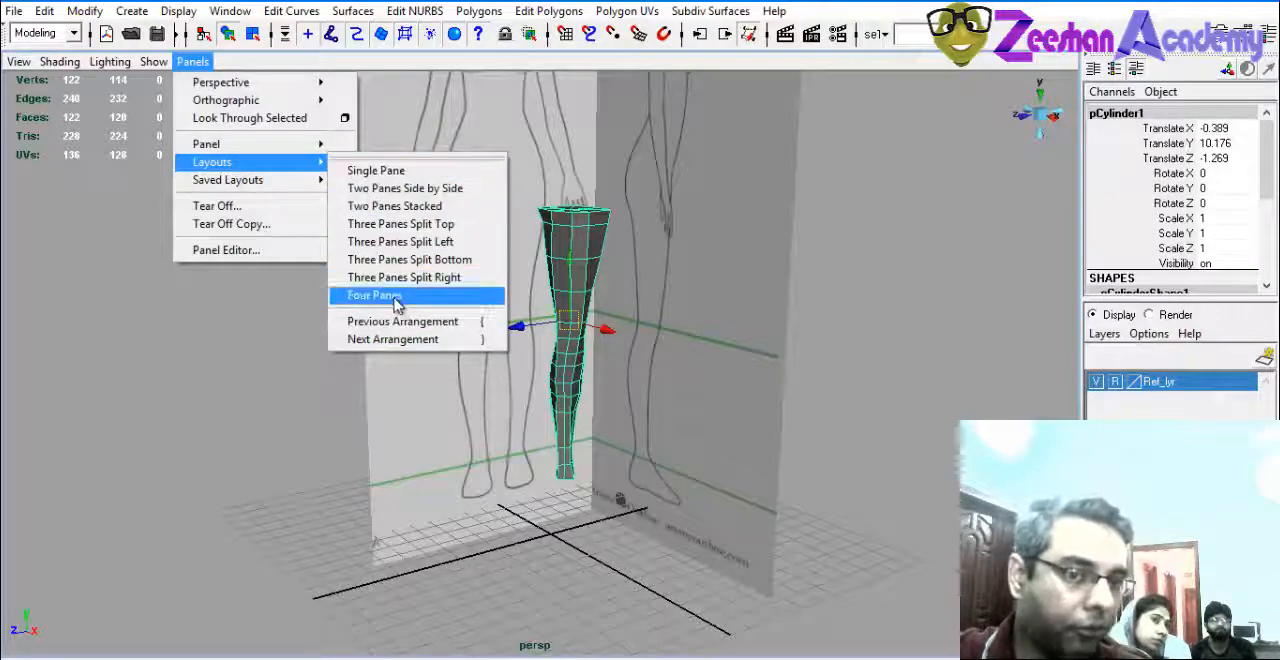
click(376, 190)
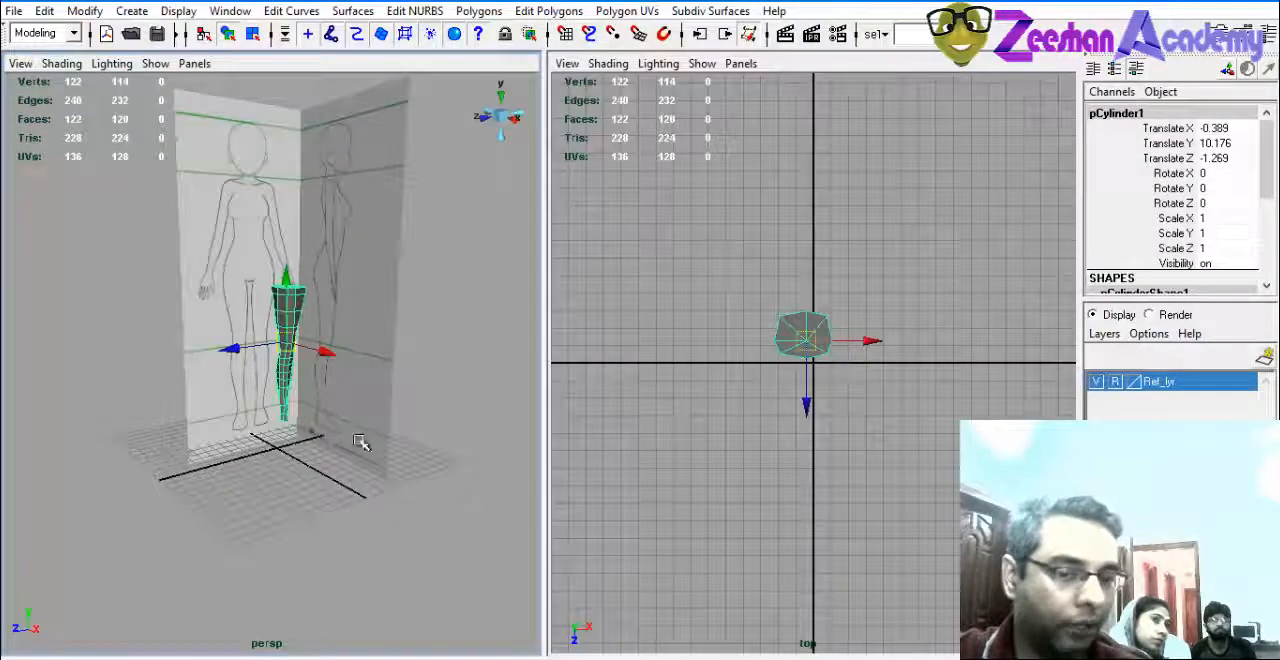
Replace the perspective view in the left pane with the side orthographic view and frame the figure.
alt+right_drag(466, 352, 387, 343)
alt+middle_drag(387, 343, 371, 414)
alt+middle_drag(813, 473, 803, 423)
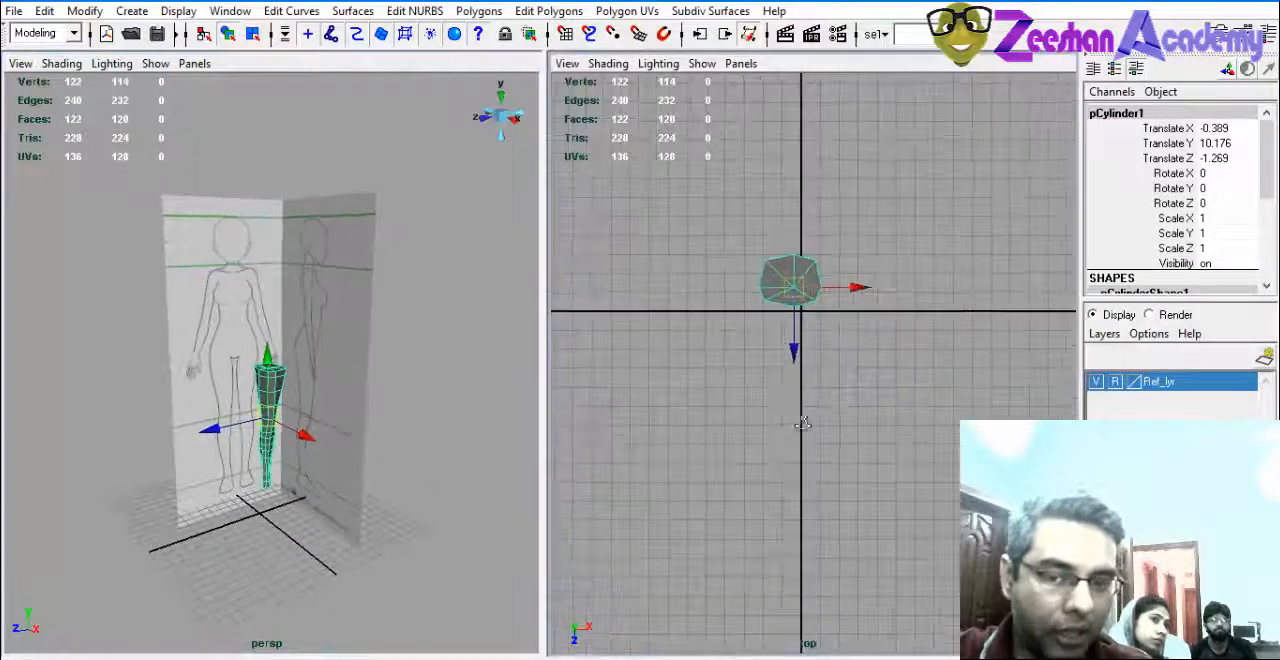
alt+right_drag(803, 423, 850, 420)
alt+right_drag(240, 343, 237, 92)
click(186, 64)
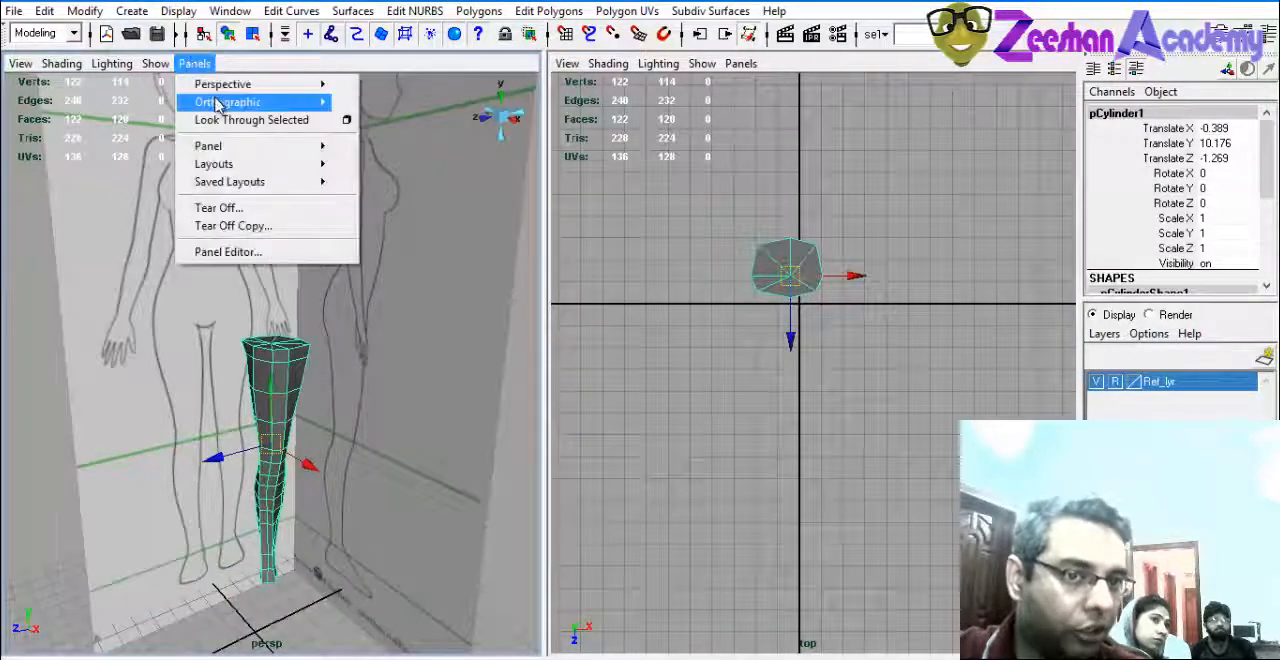
mouse_move(250, 102)
click(372, 124)
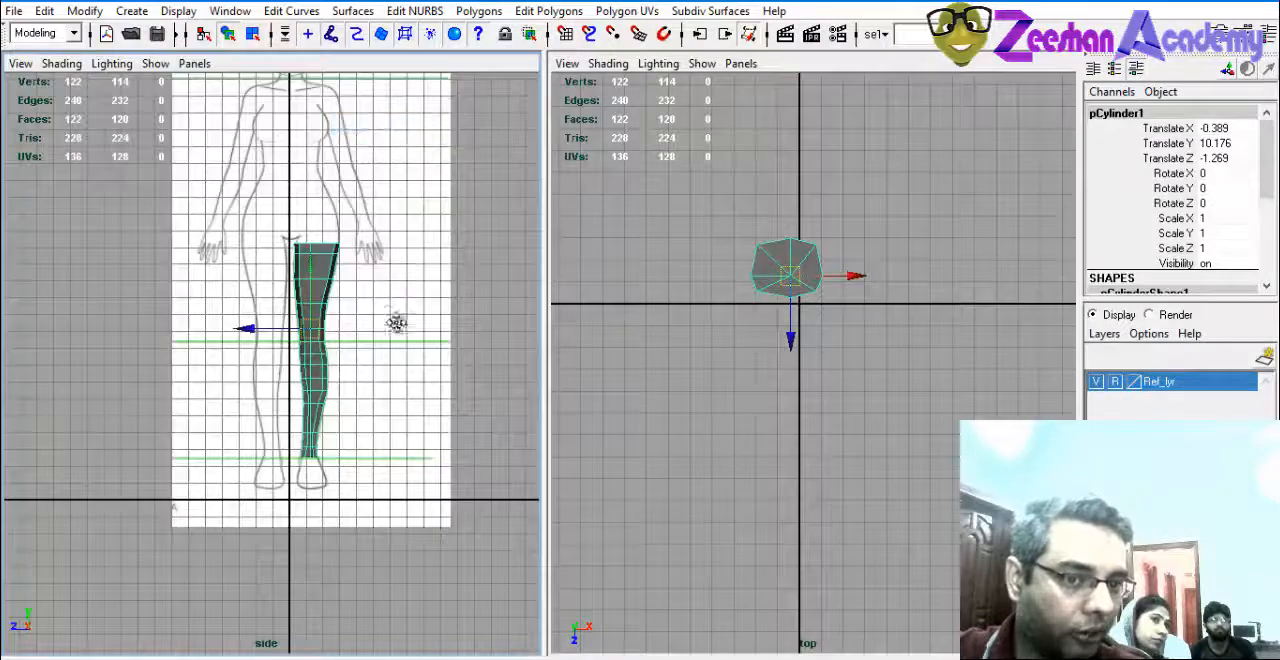
alt+right_drag(397, 320, 509, 357)
Replace the top view in the right pane with the front orthographic view and frame the leg in both panes.
alt+middle_drag(867, 274, 785, 268)
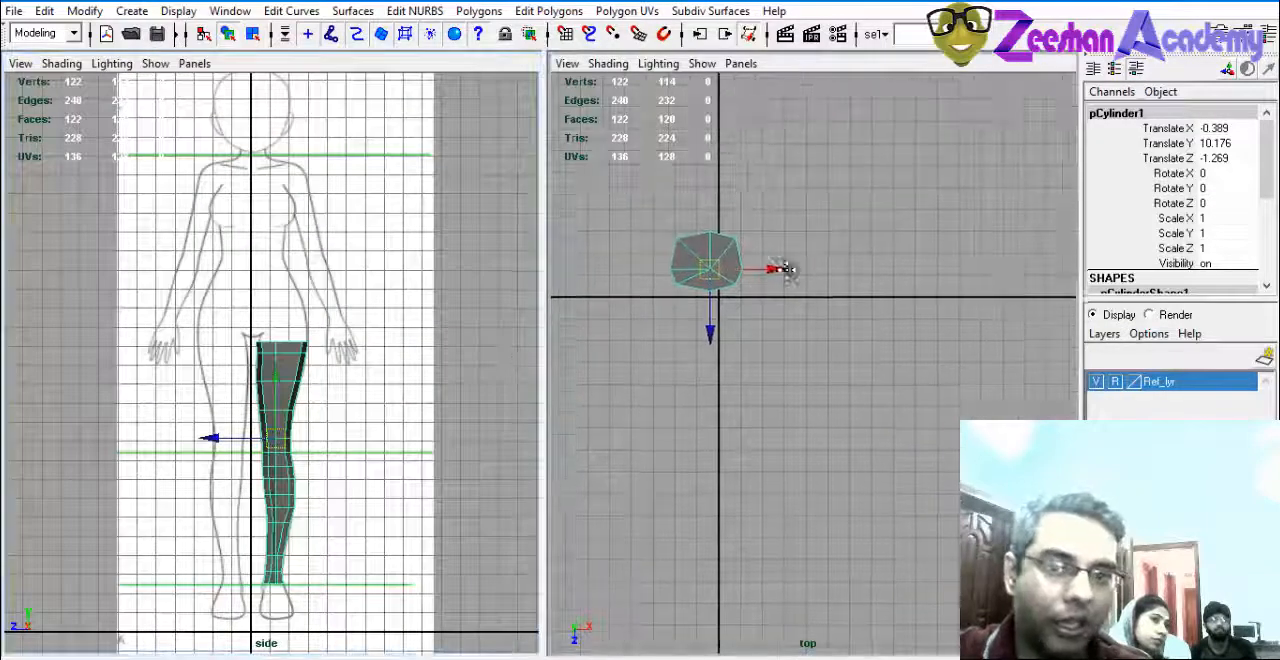
click(741, 63)
mouse_move(820, 102)
click(934, 110)
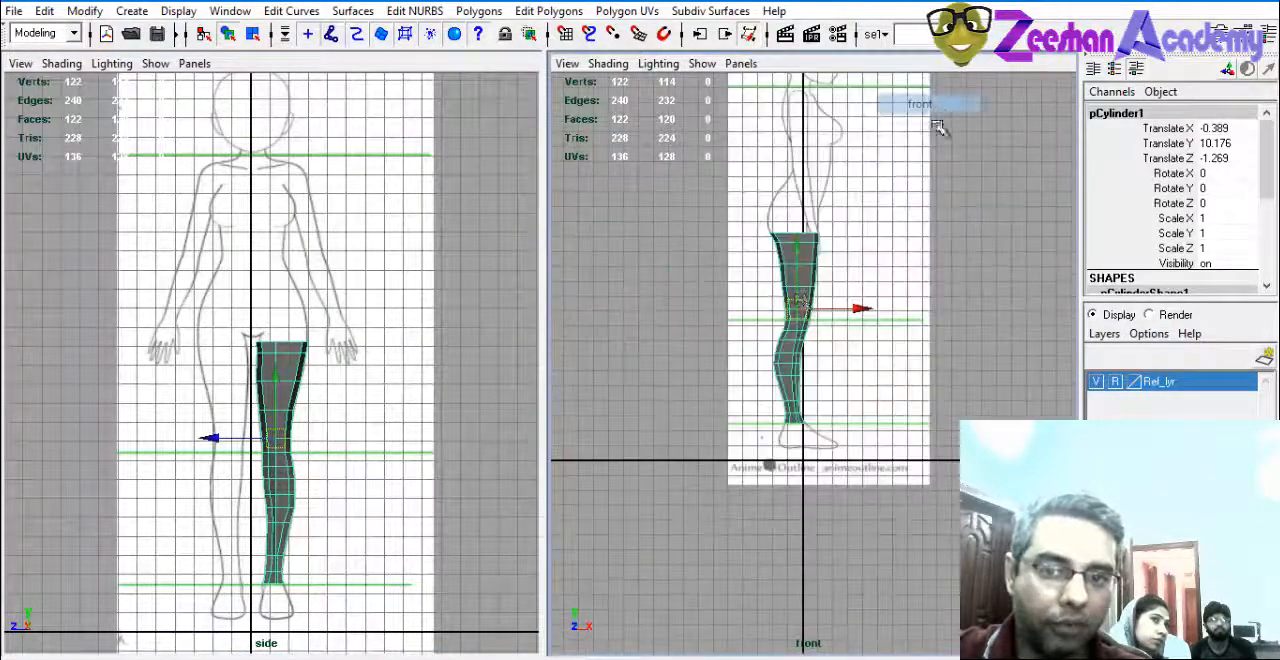
alt+middle_drag(800, 296, 790, 434)
alt+right_drag(790, 434, 852, 478)
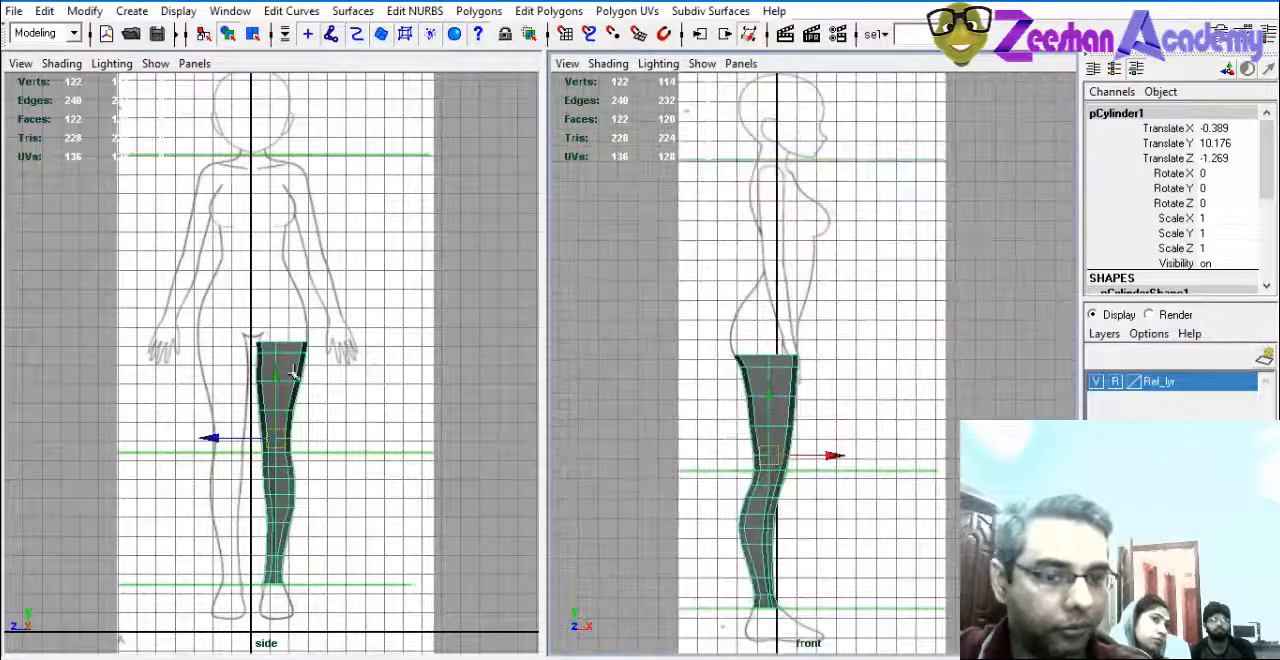
alt+middle_drag(185, 500, 180, 443)
alt+right_drag(180, 443, 428, 478)
alt+right_drag(389, 423, 330, 420)
alt+middle_drag(859, 484, 862, 414)
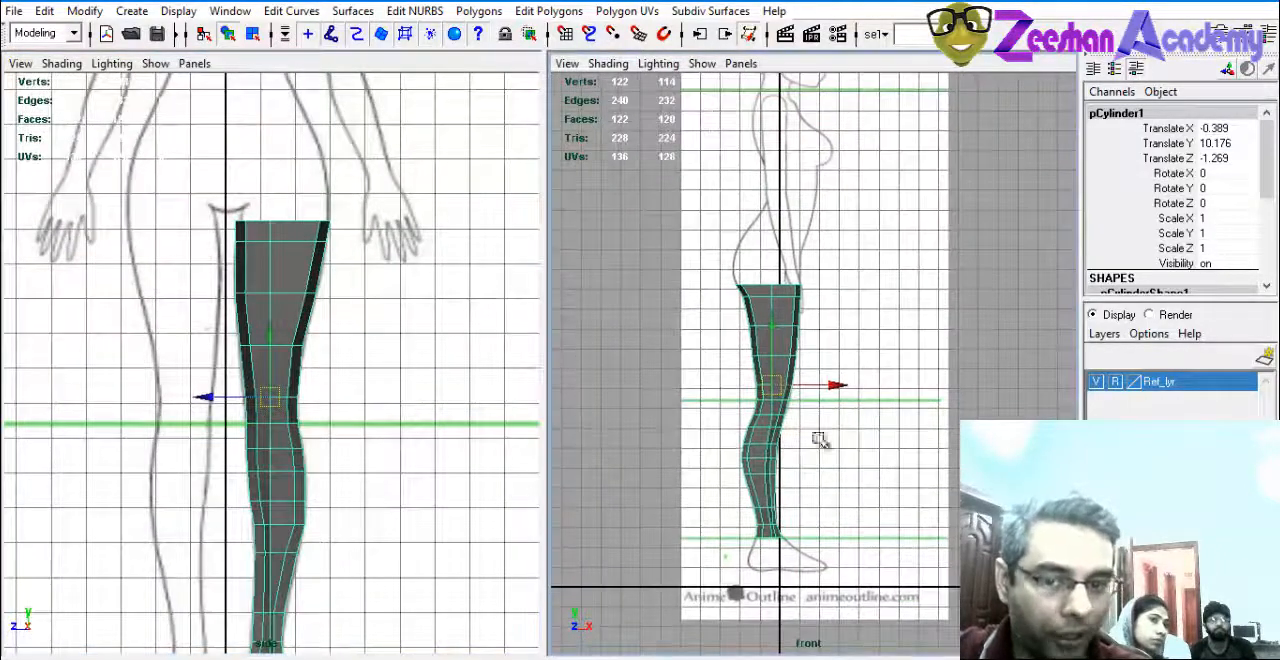
alt+middle_drag(409, 500, 419, 448)
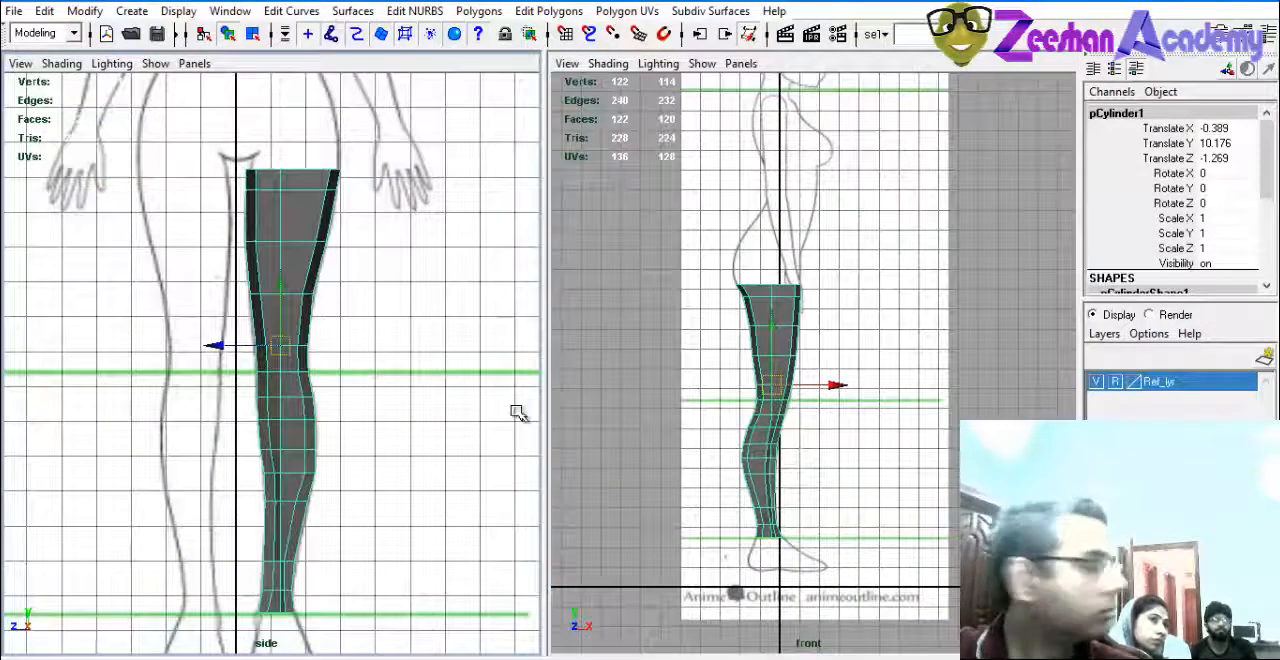
Change the viewport arrangement to a Single Pane showing only the front view.
click(155, 63)
click(194, 63)
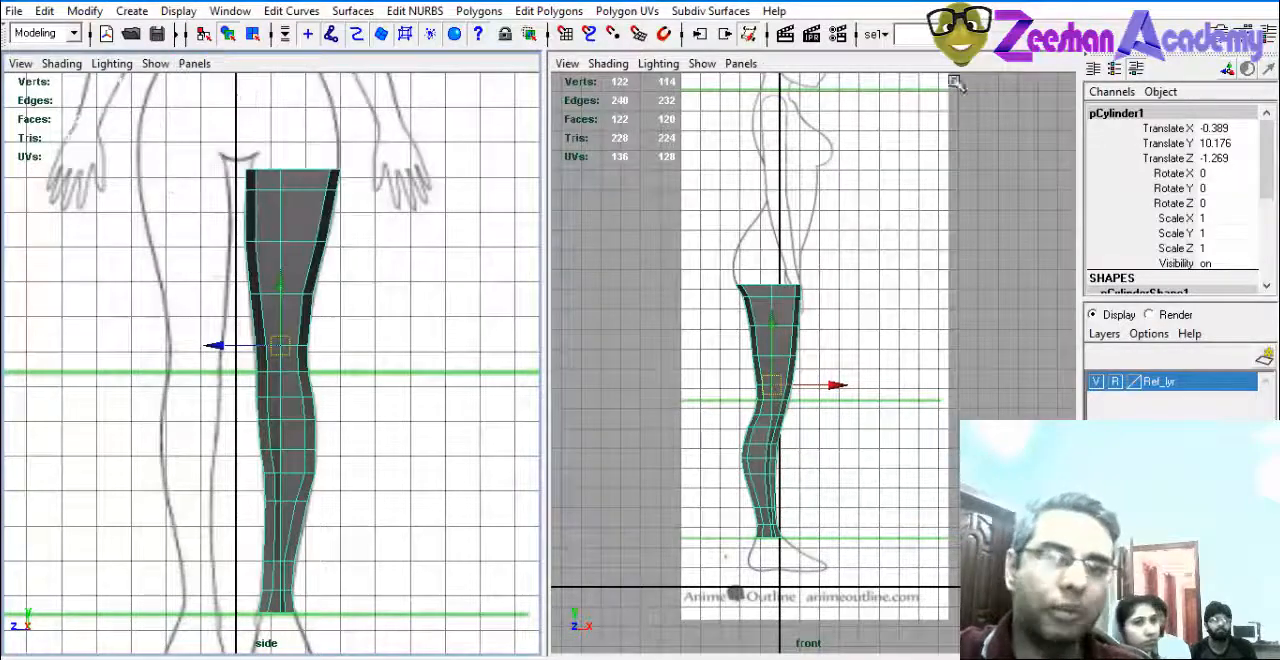
click(741, 63)
mouse_move(880, 167)
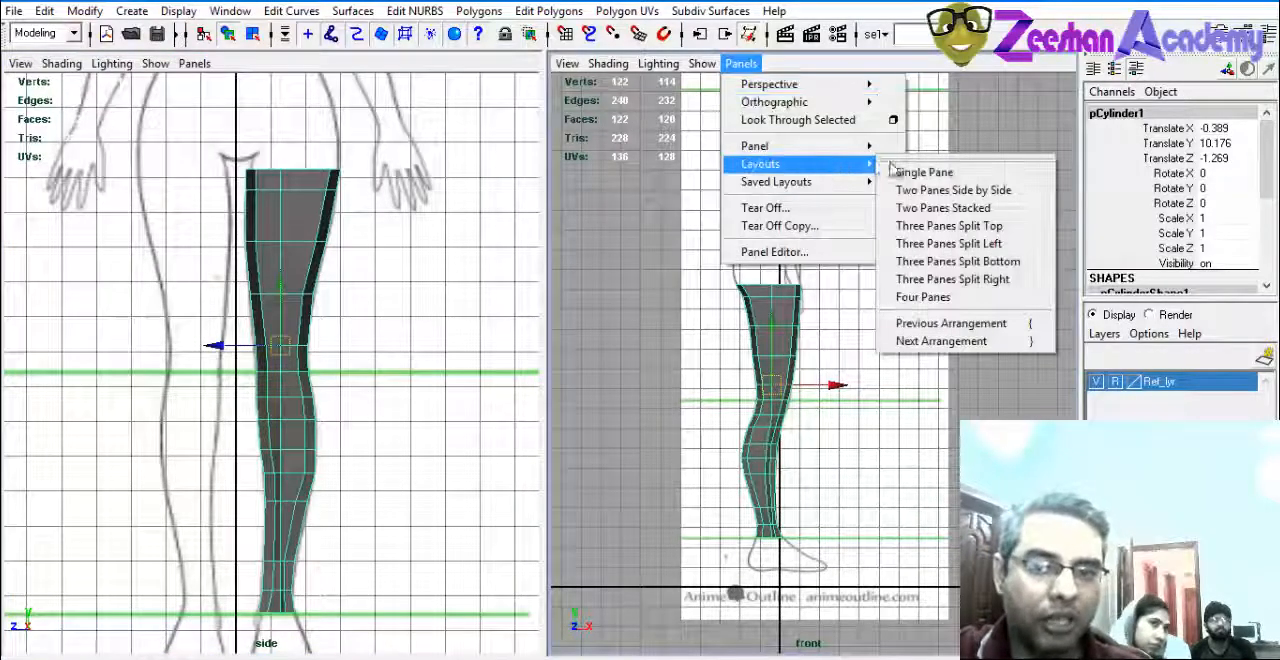
click(928, 172)
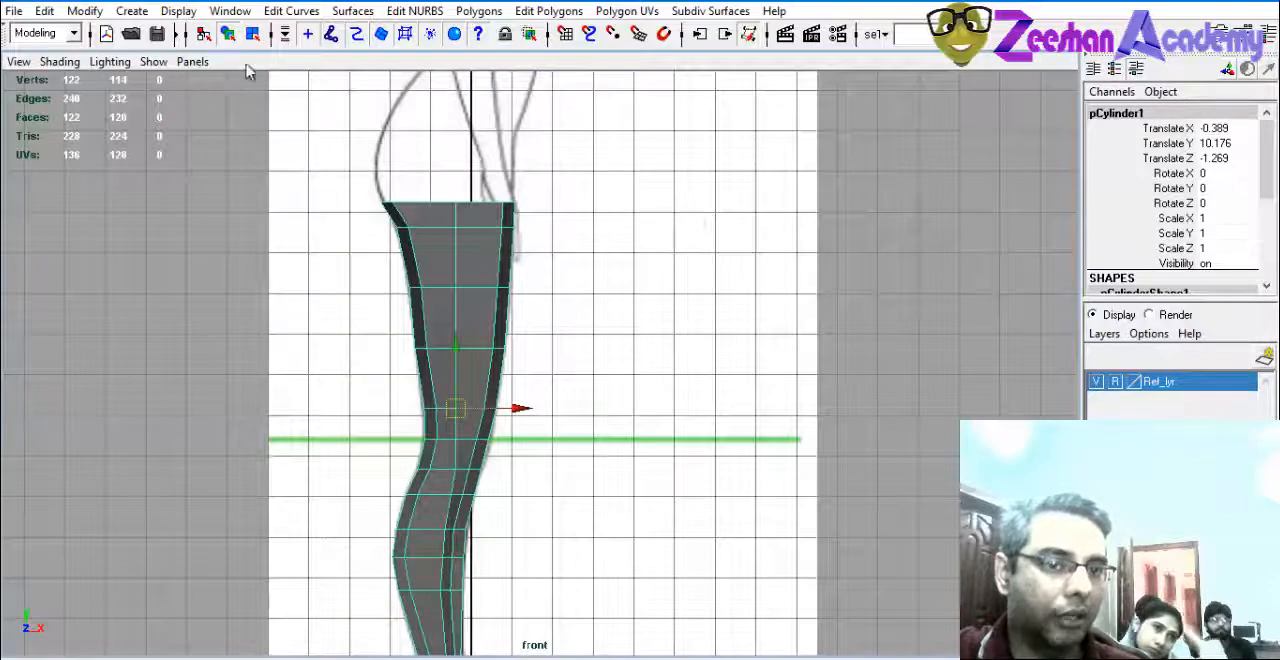
Change the viewport arrangement to Two Panes Stacked, with the front view above the side view.
click(193, 62)
mouse_move(300, 162)
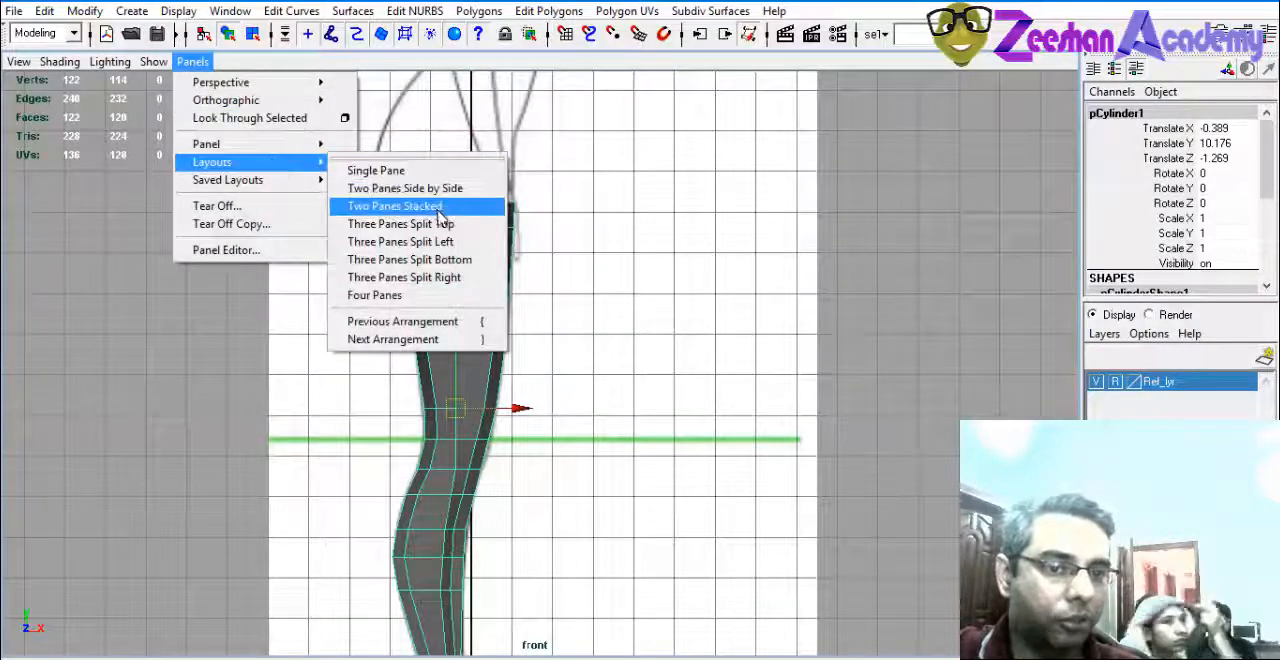
click(413, 207)
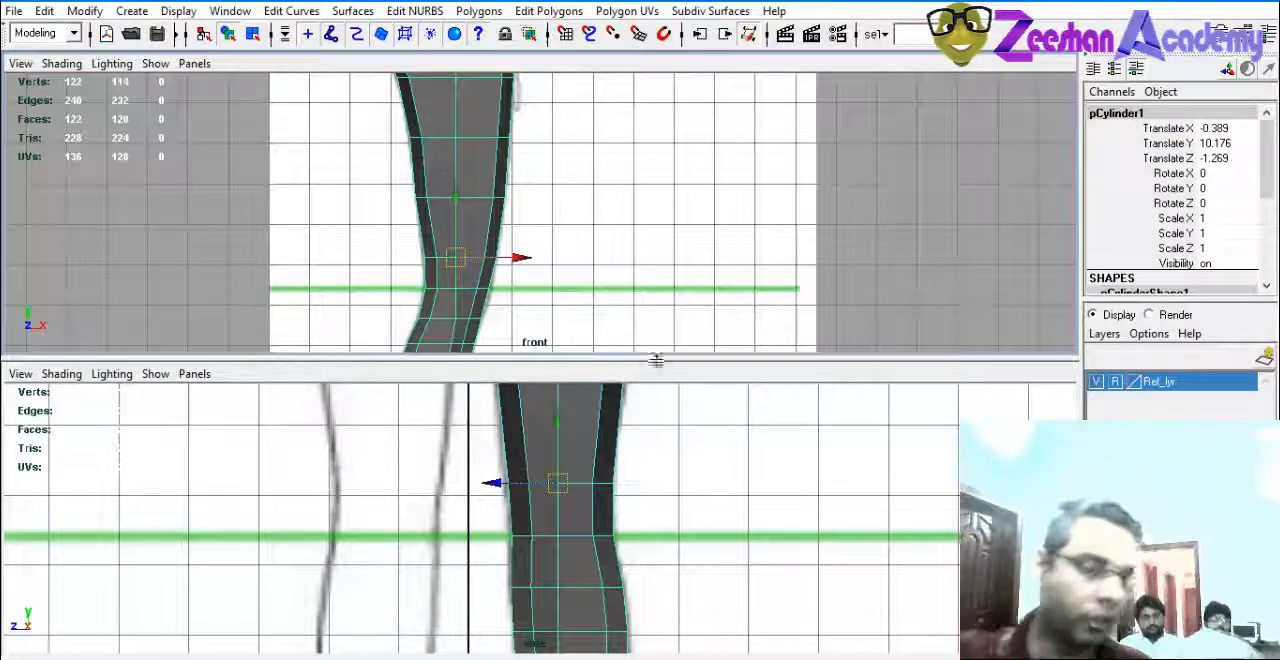
scroll(499, 581, down, 3)
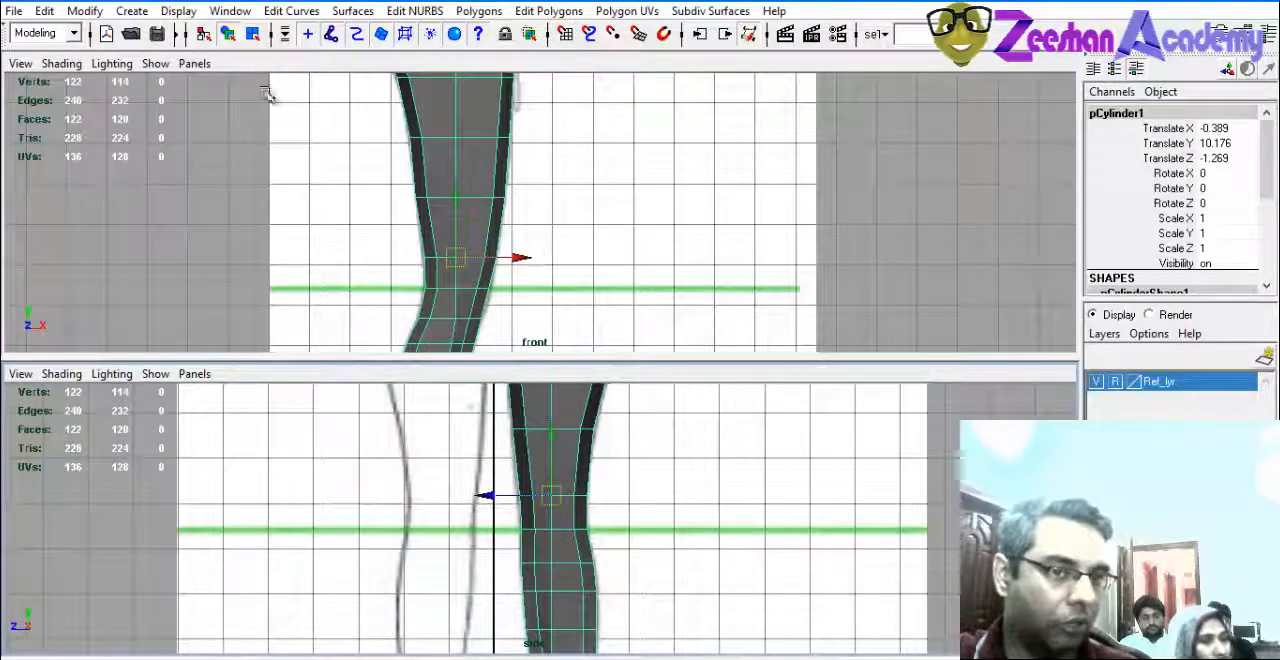
Change the viewport arrangement to Three Panes Split Top and reframe the leg in each pane.
click(194, 63)
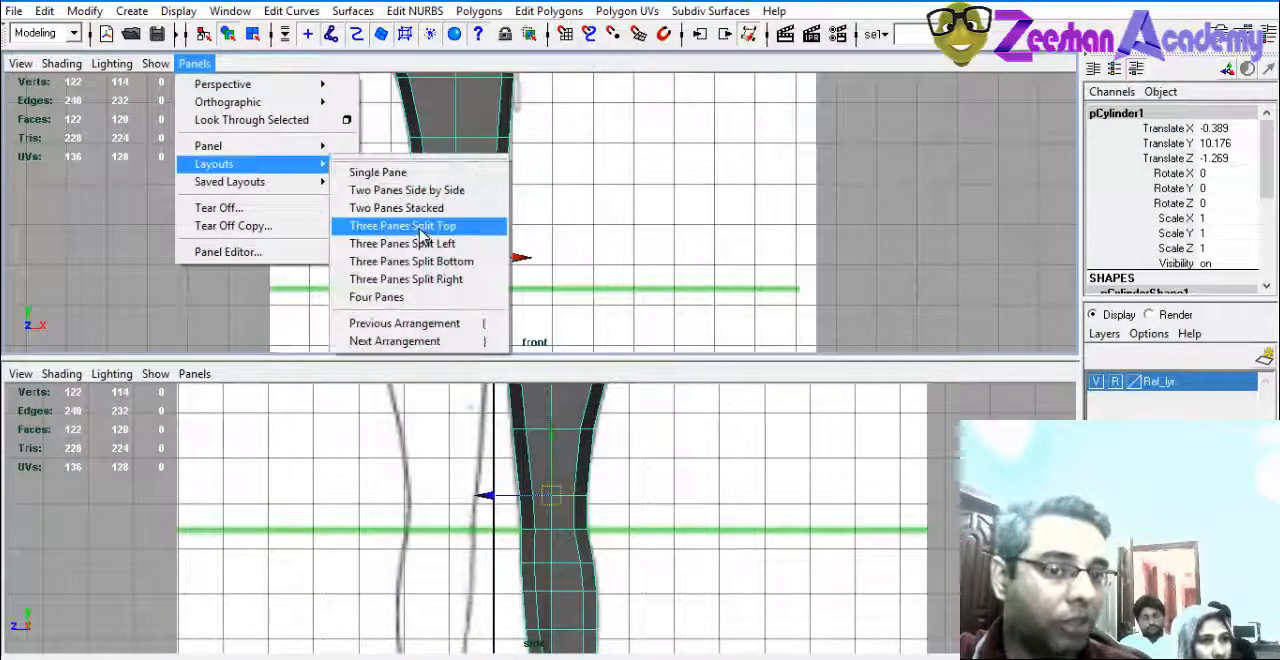
click(423, 230)
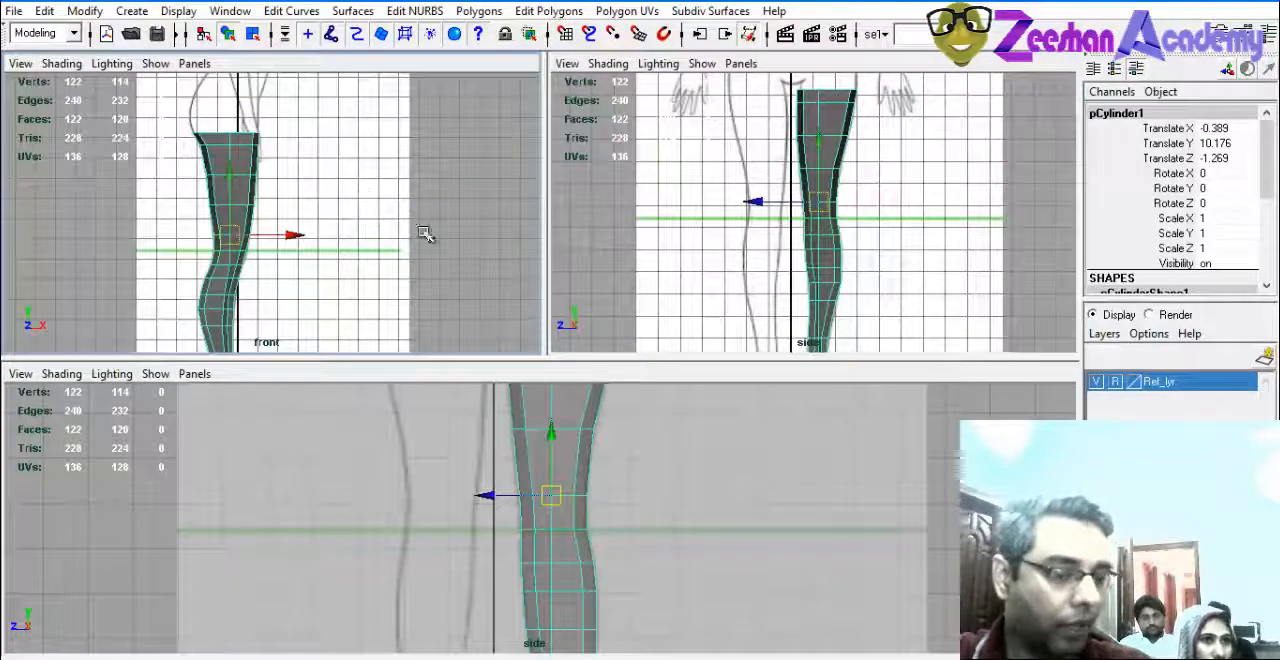
alt+middle_drag(457, 219, 431, 192)
alt+middle_drag(853, 221, 831, 197)
alt+middle_drag(603, 480, 627, 538)
alt+right_drag(627, 538, 547, 515)
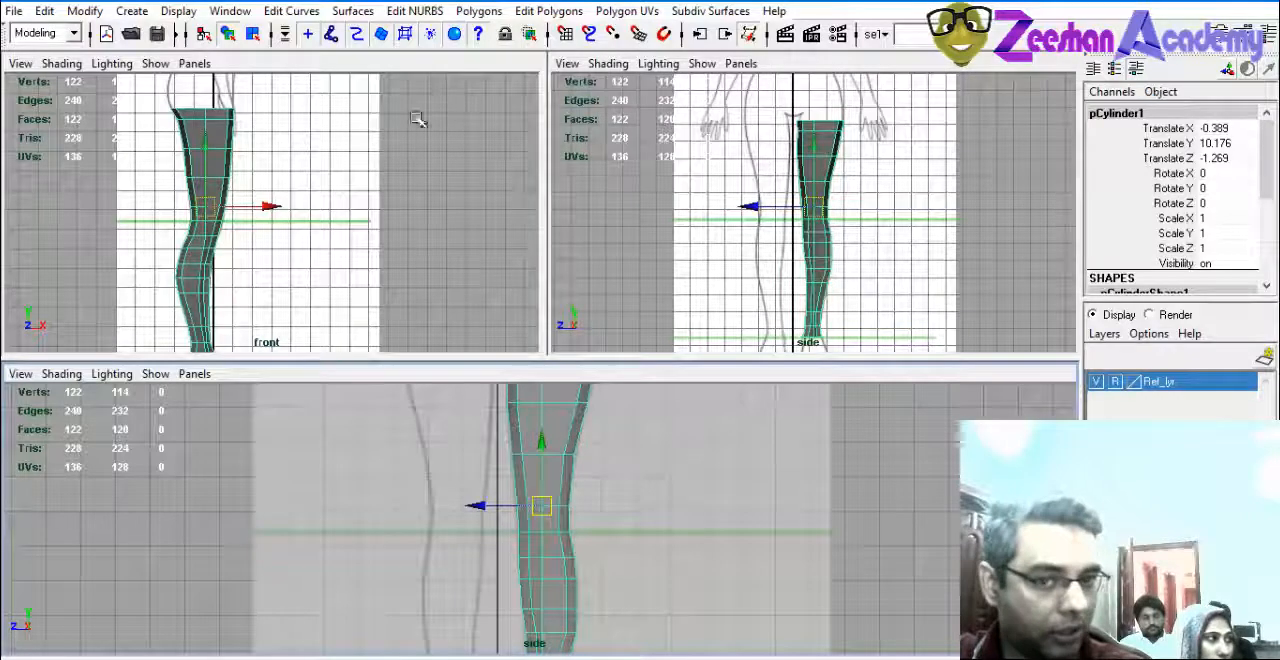
Change the viewport arrangement to Four Panes.
click(194, 63)
mouse_move(250, 164)
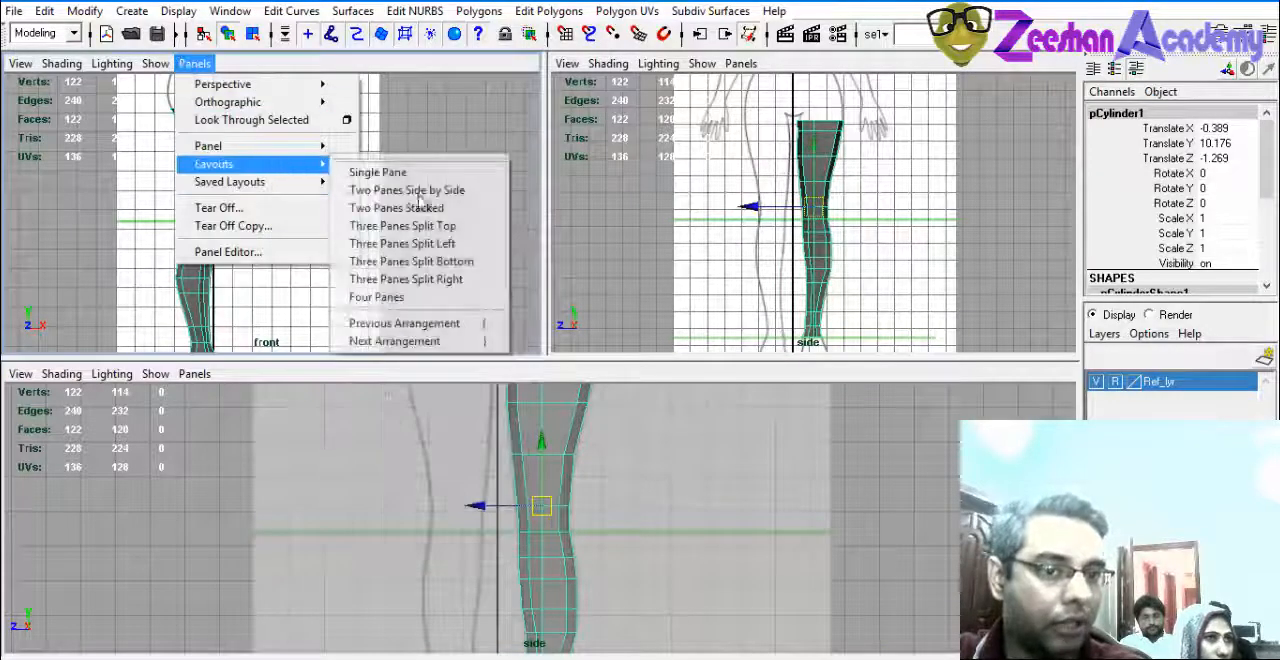
click(470, 297)
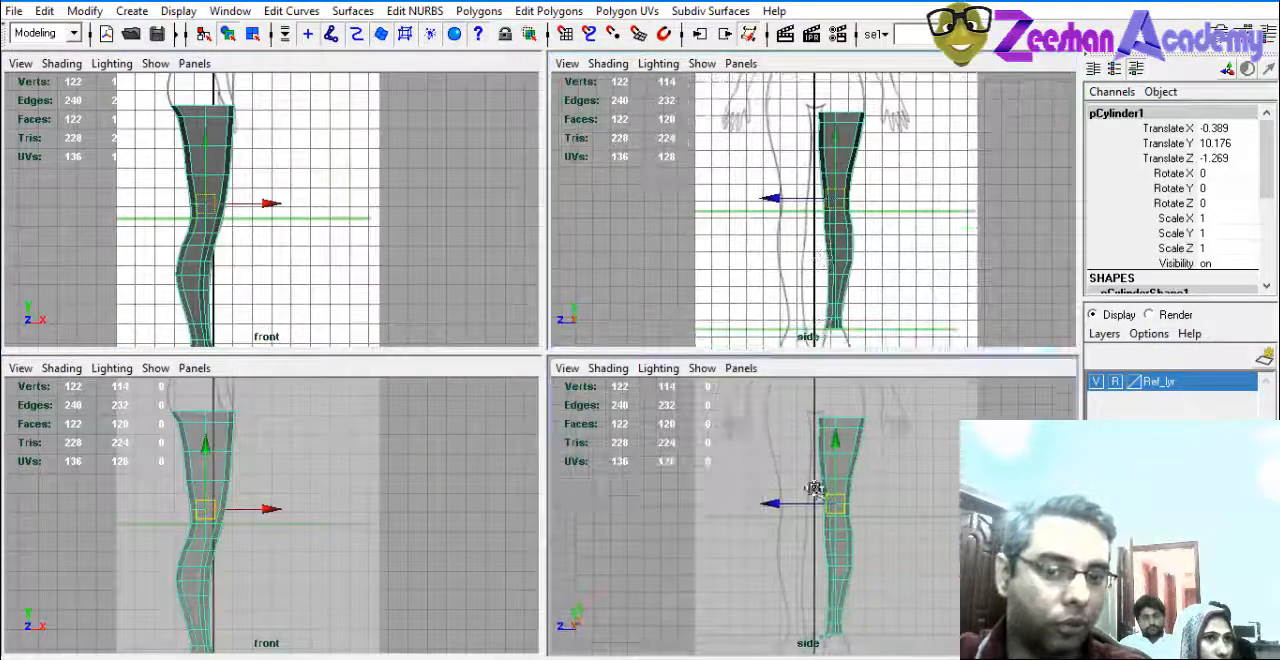
Return the viewports to Two Panes Side by Side and reframe the leg in the front and side views.
click(194, 63)
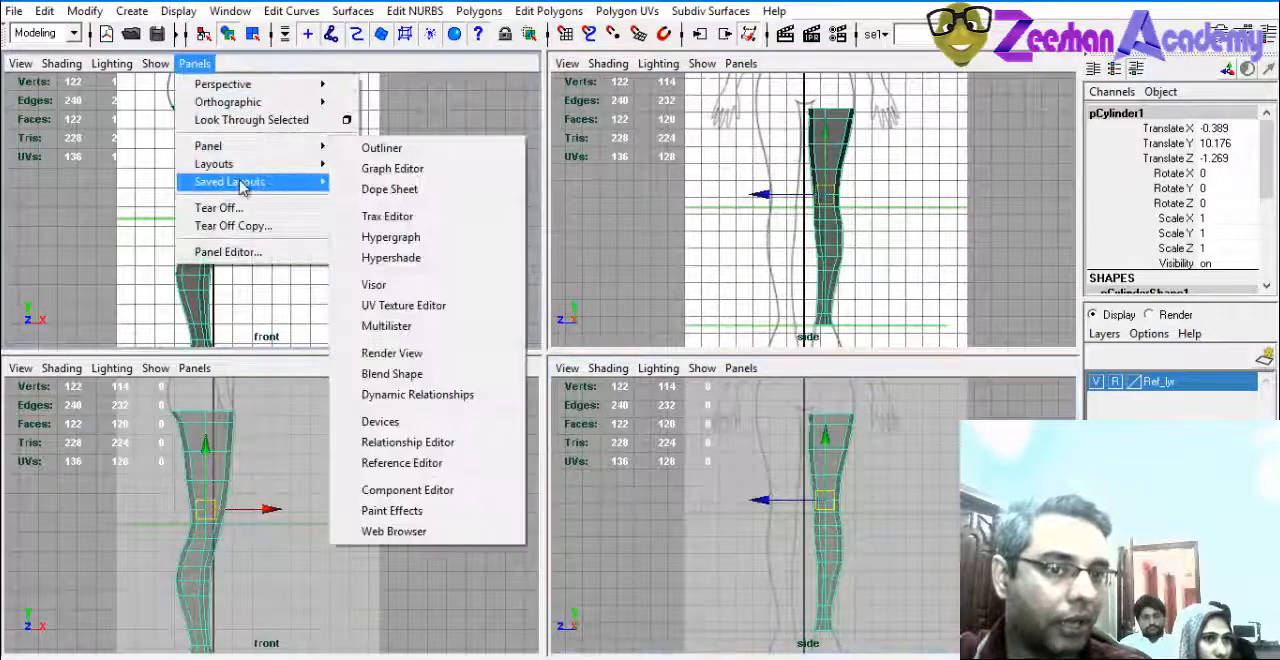
mouse_move(315, 183)
mouse_move(250, 164)
click(400, 189)
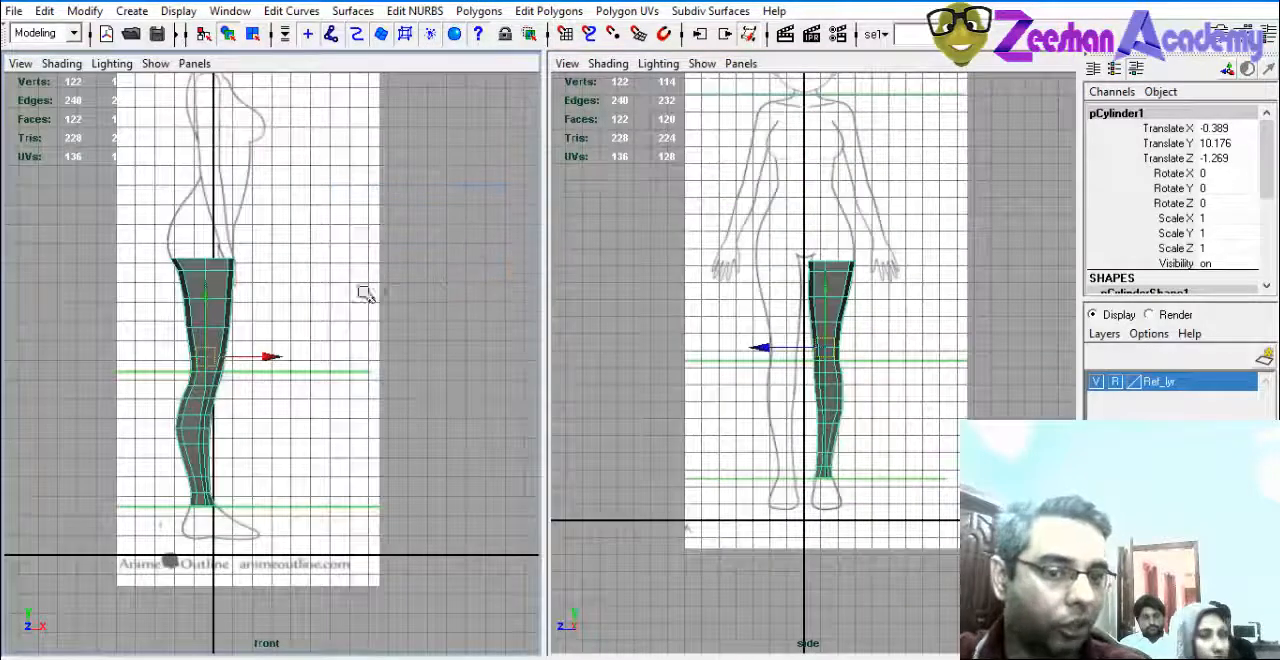
alt+middle_drag(304, 439, 289, 396)
alt+middle_drag(847, 394, 832, 479)
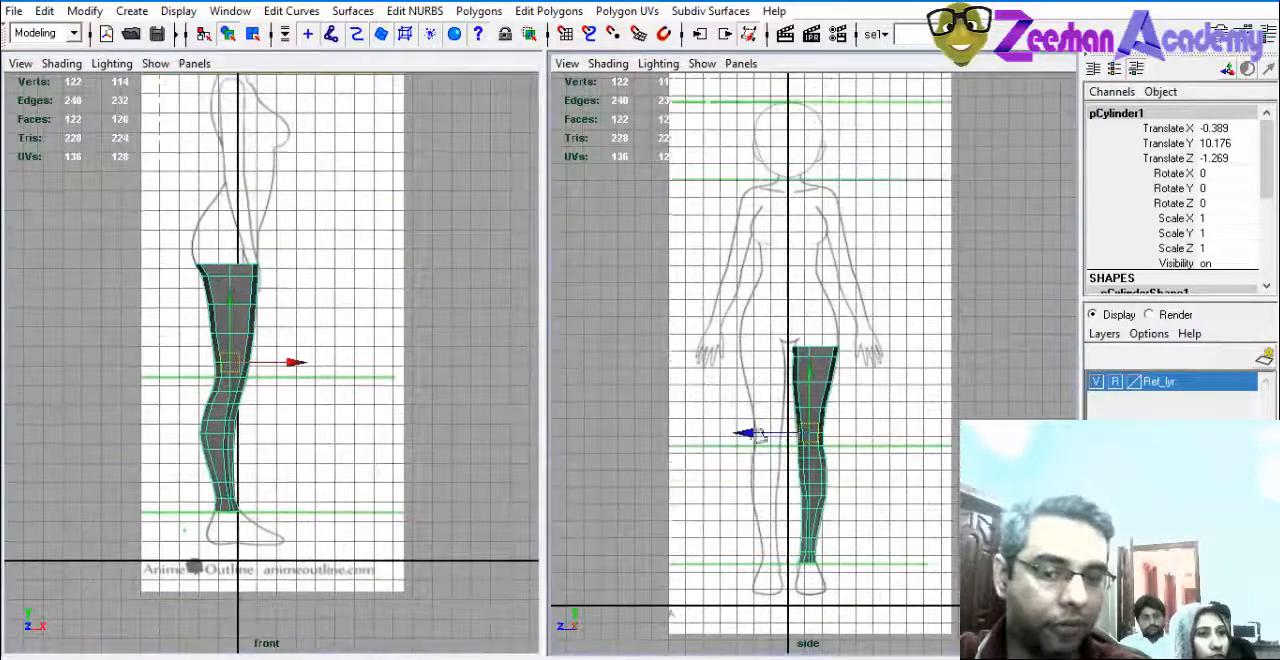
scroll(800, 370, up, 2)
Swap the two viewports so that the side view comes first and the front view second.
click(741, 63)
mouse_move(810, 106)
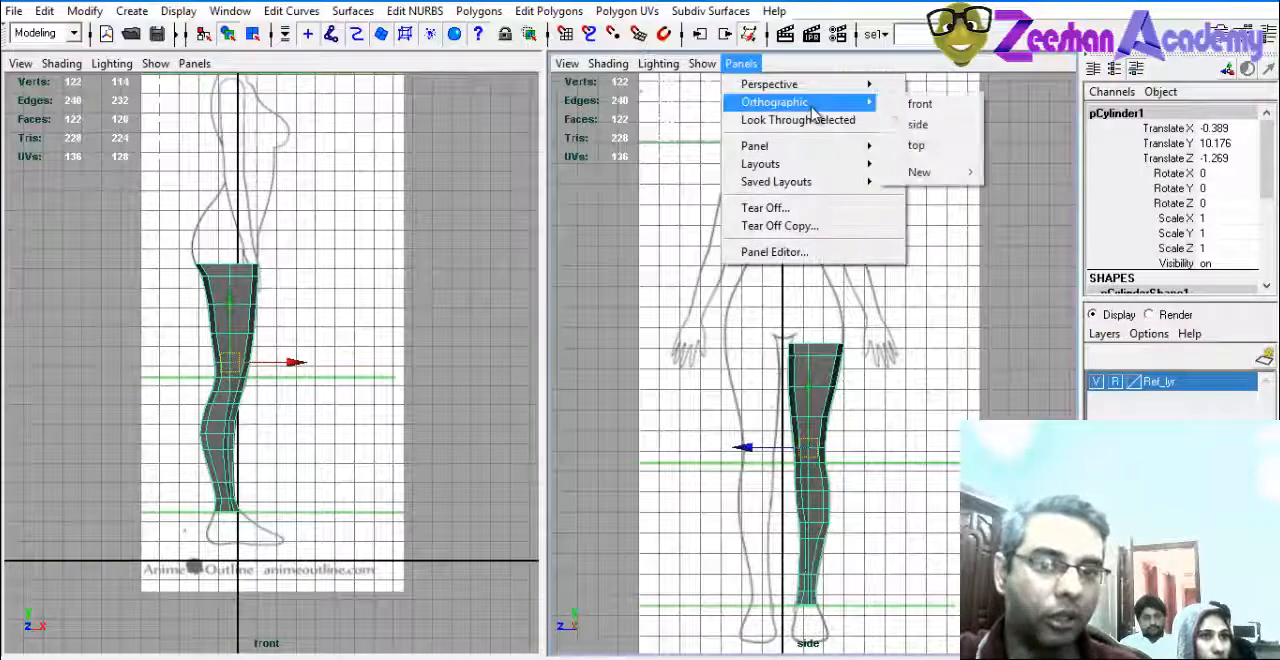
click(925, 104)
click(195, 63)
mouse_move(285, 104)
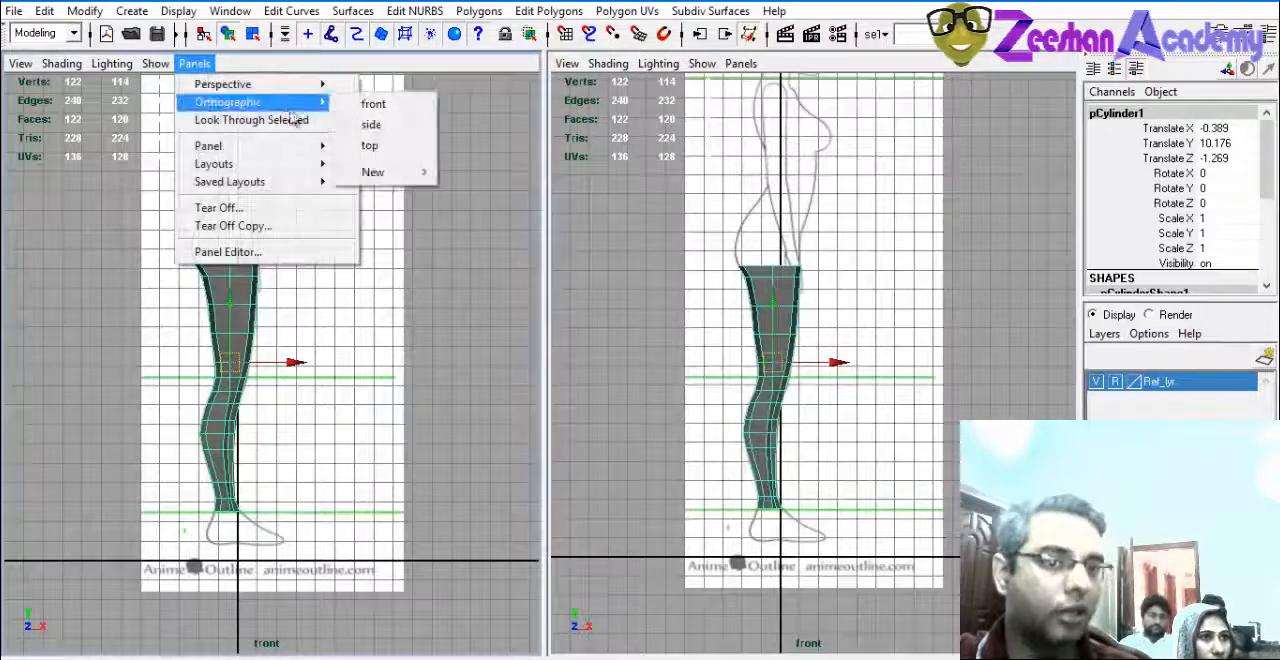
click(369, 125)
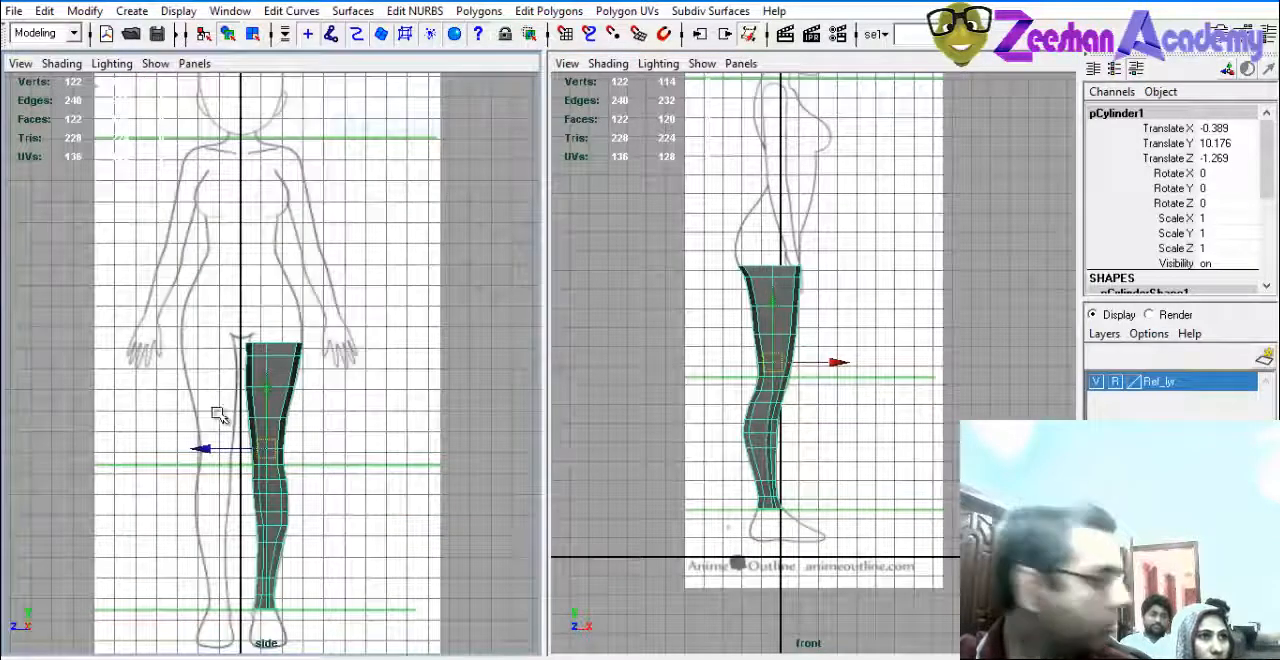
Examine the leg mesh against the reference drawings, enlarging the side and front views in turn.
key(space)
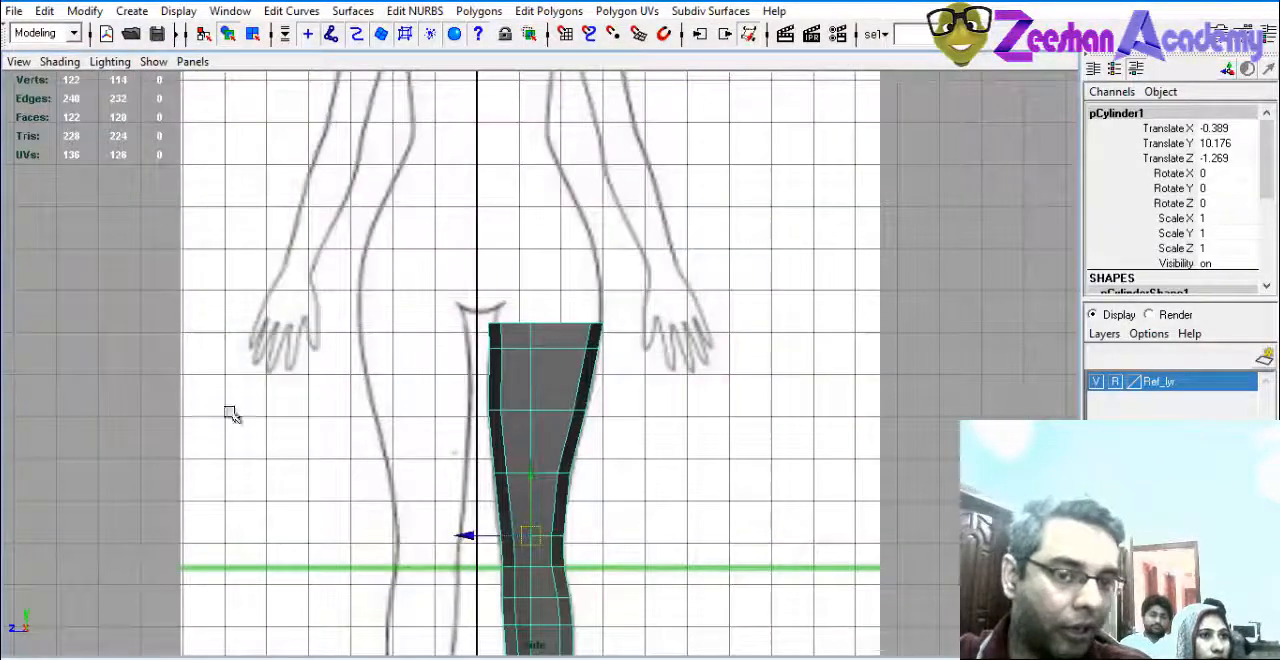
key(space)
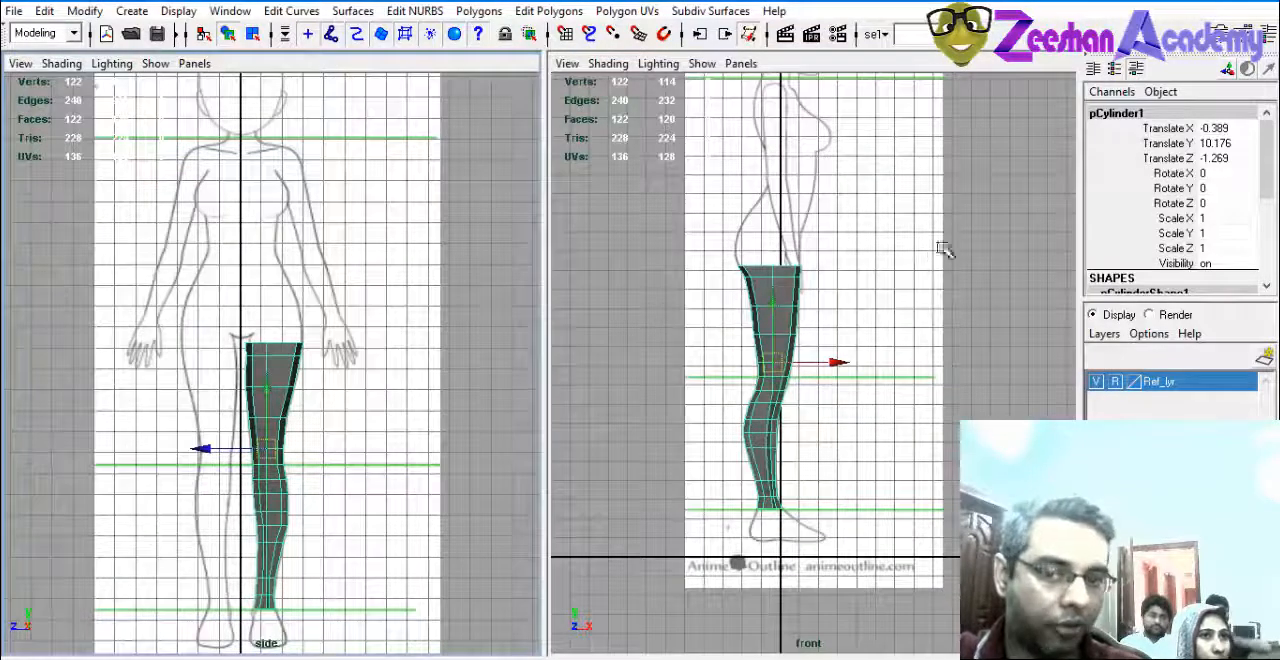
key(space)
key(space)
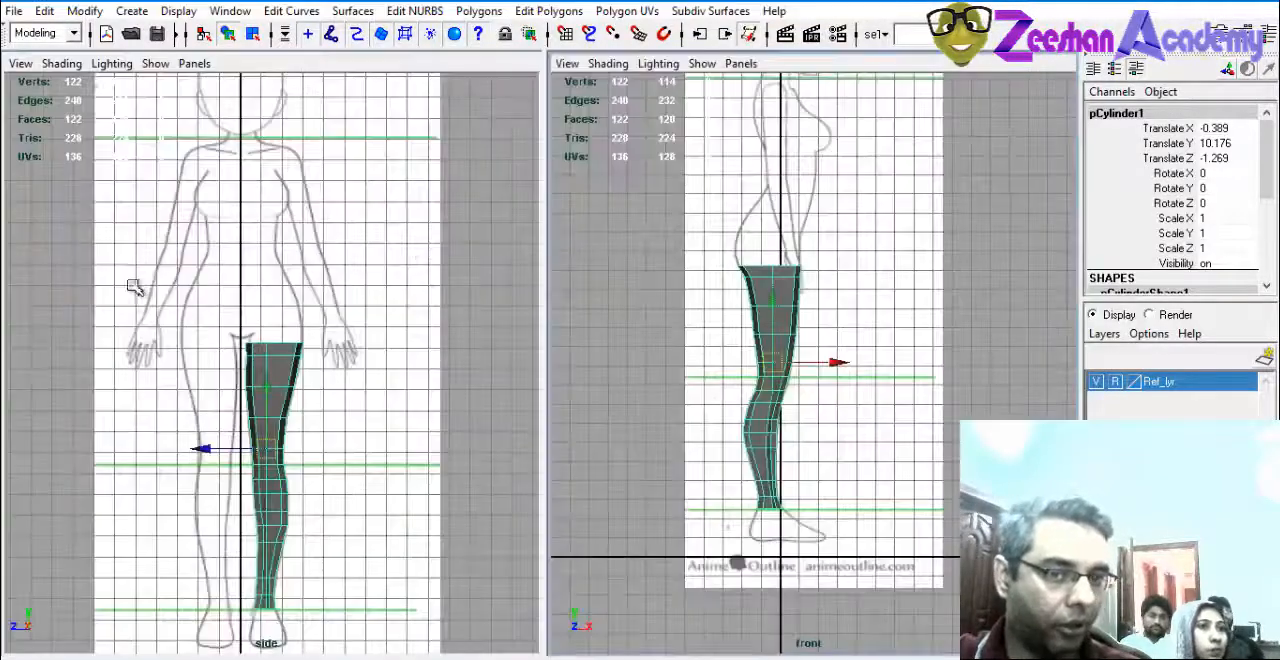
key(space)
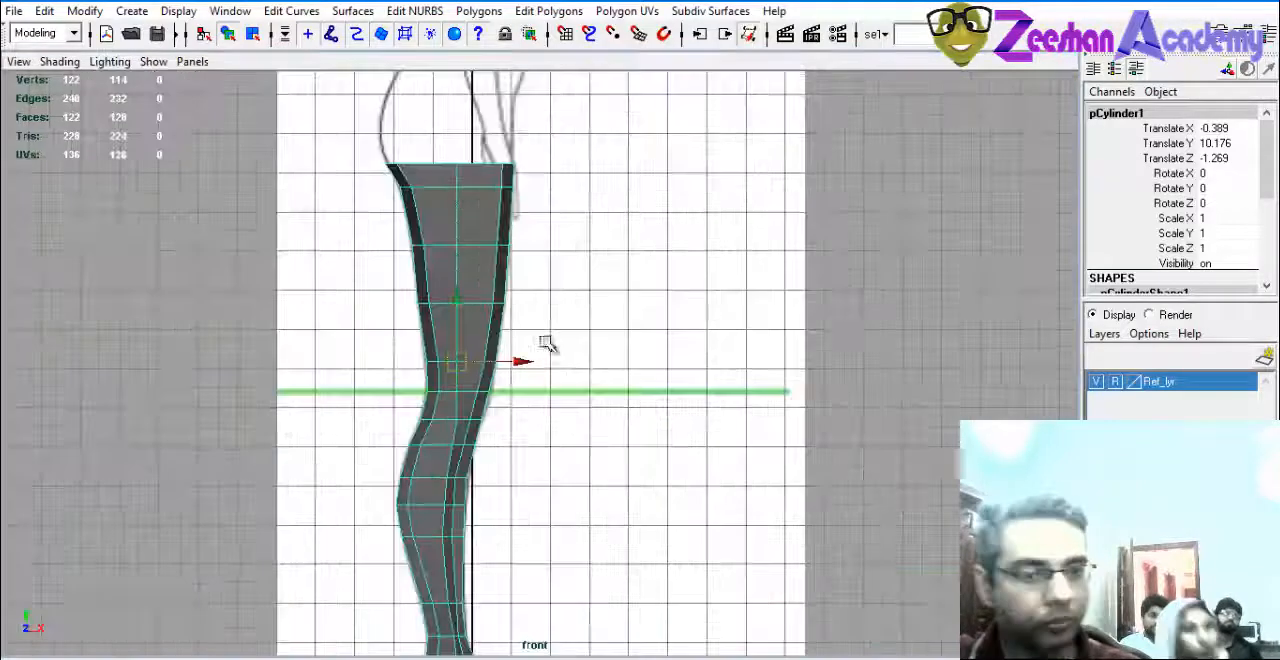
alt+middle_drag(781, 357, 590, 360)
key(space)
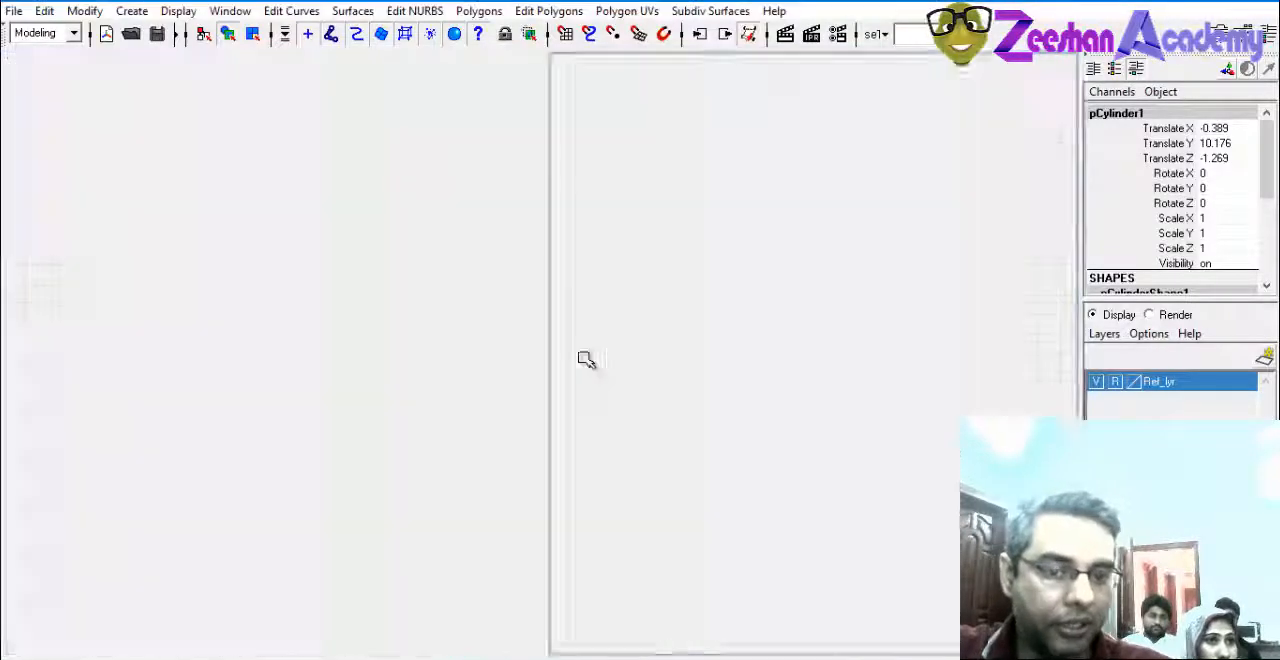
alt+middle_drag(745, 258, 827, 351)
alt+middle_drag(821, 588, 819, 487)
alt+right_drag(819, 487, 837, 449)
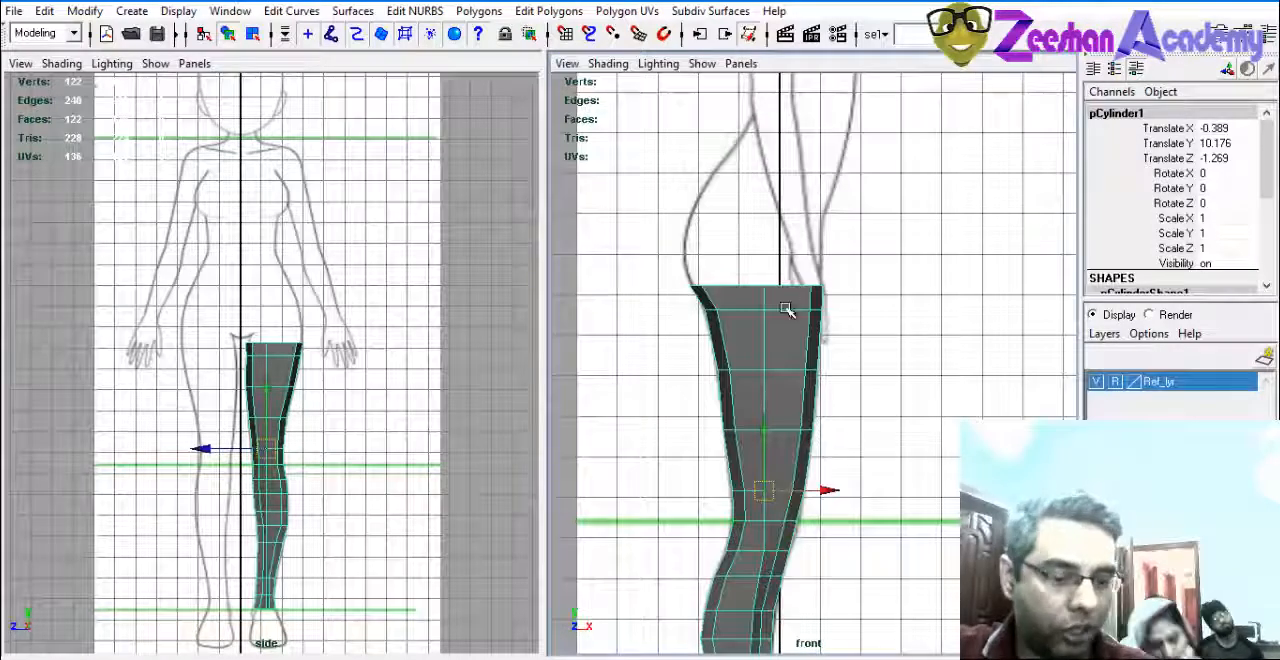
Select all the faces of the leg's flat top cap in the perspective view.
key(space)
key(space)
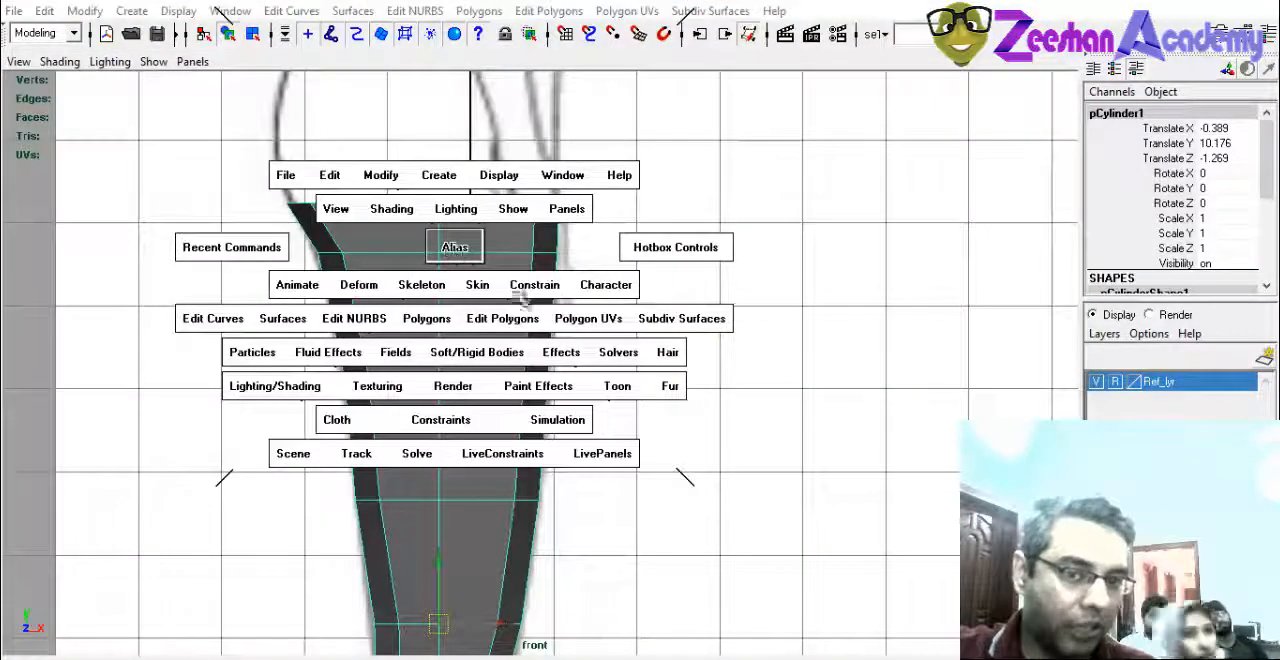
click(453, 248)
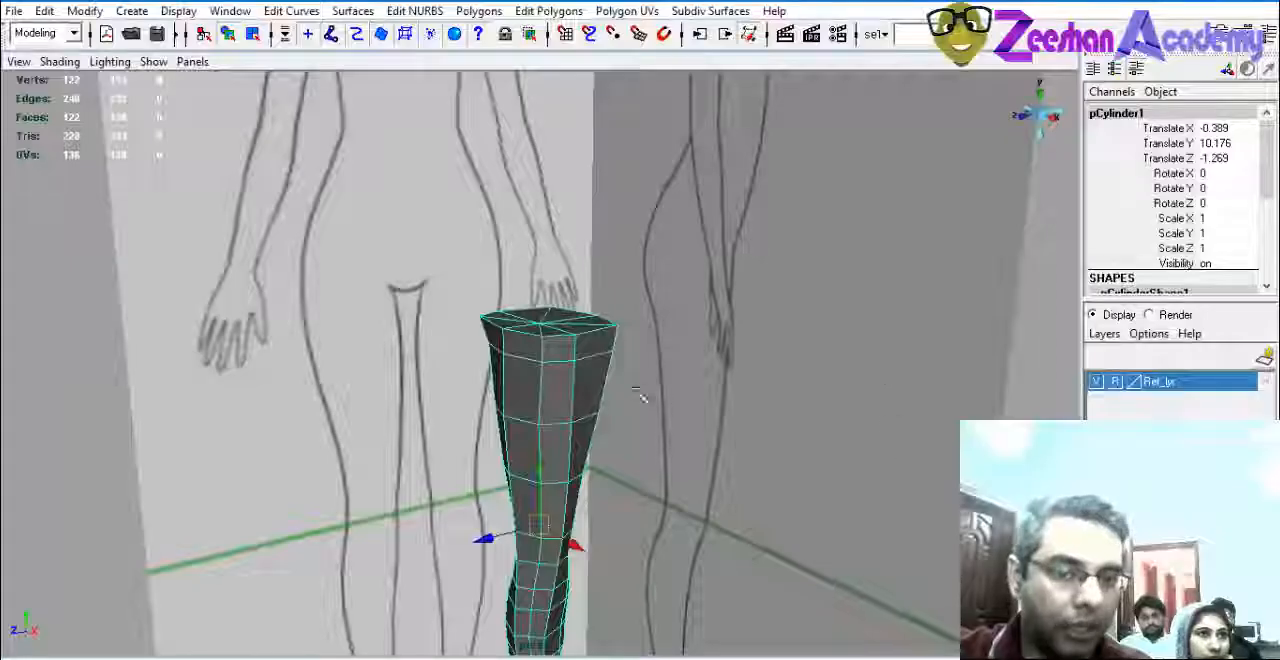
scroll(596, 403, up, 2)
right_drag(571, 355, 571, 400)
click(554, 356)
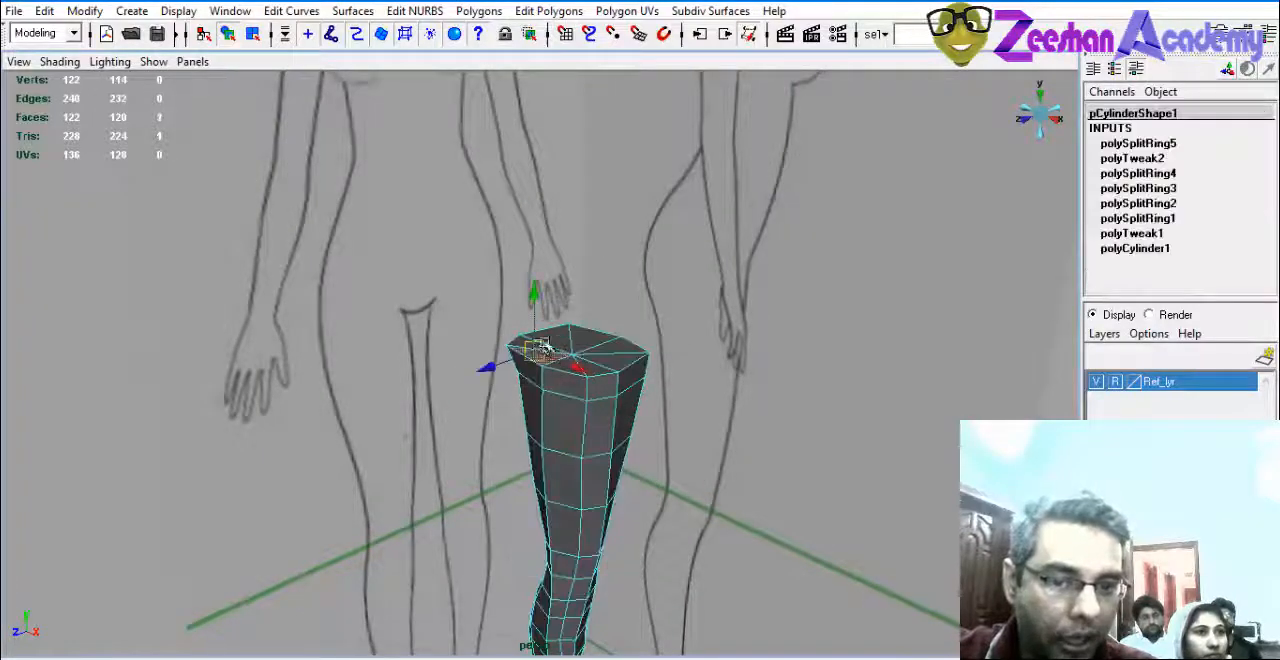
shift+click(553, 343)
shift+click(600, 338)
shift+click(619, 353)
key(q)
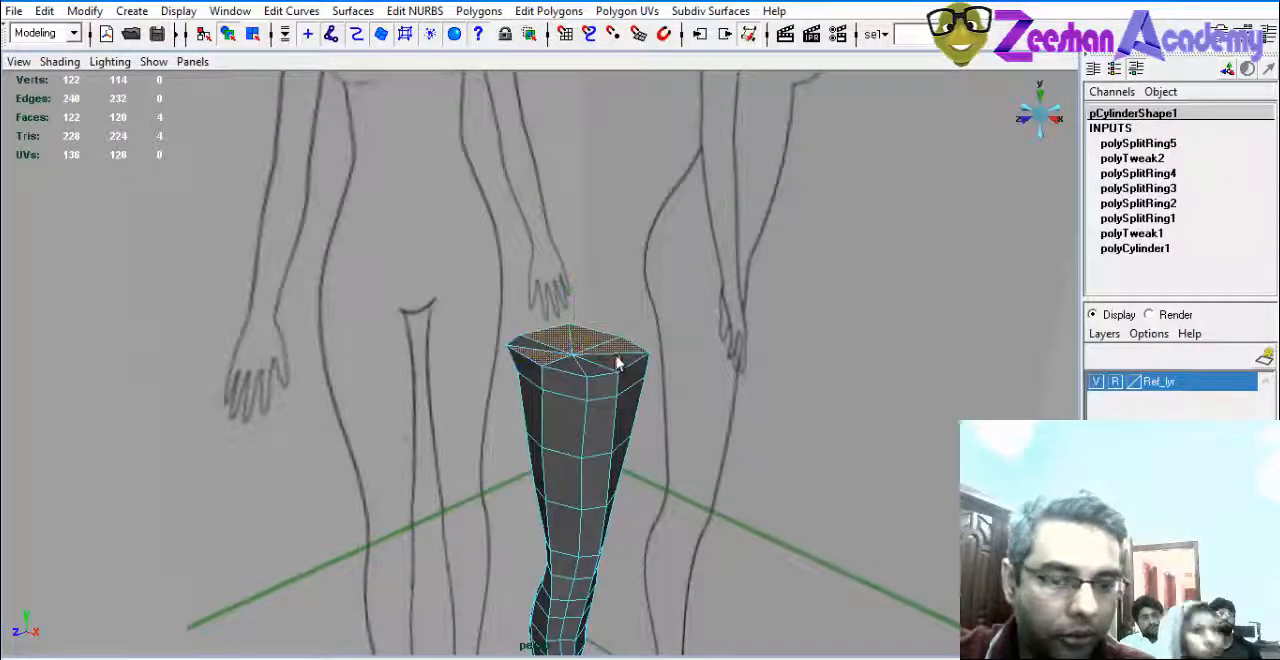
shift+click(540, 352)
Check the selected cap faces in wireframe, and return the second pane to a textured front view framed on the leg.
mouse_move(612, 431)
alt+mouse_down()
mouse_move(537, 417)
mouse_move(554, 426)
alt+mouse_up()
key(4)
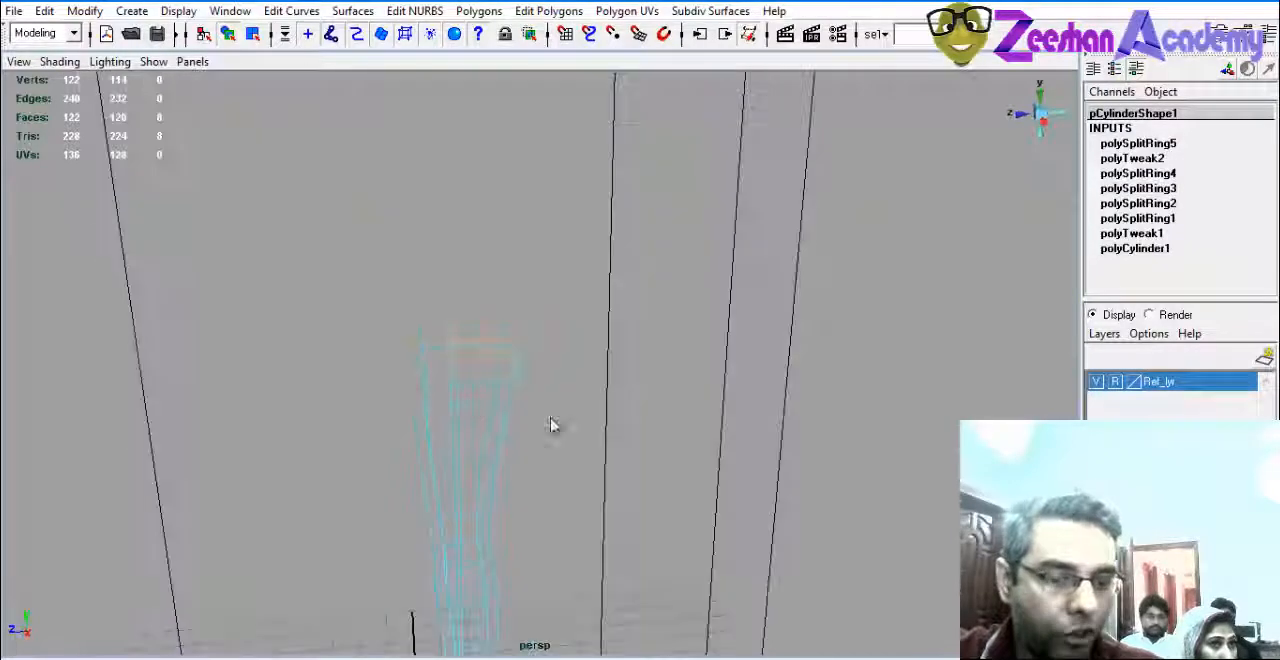
mouse_move(388, 389)
alt+mouse_down()
mouse_move(680, 370)
mouse_move(614, 354)
mouse_move(686, 414)
mouse_move(806, 403)
mouse_move(735, 406)
alt+mouse_up()
key(space)
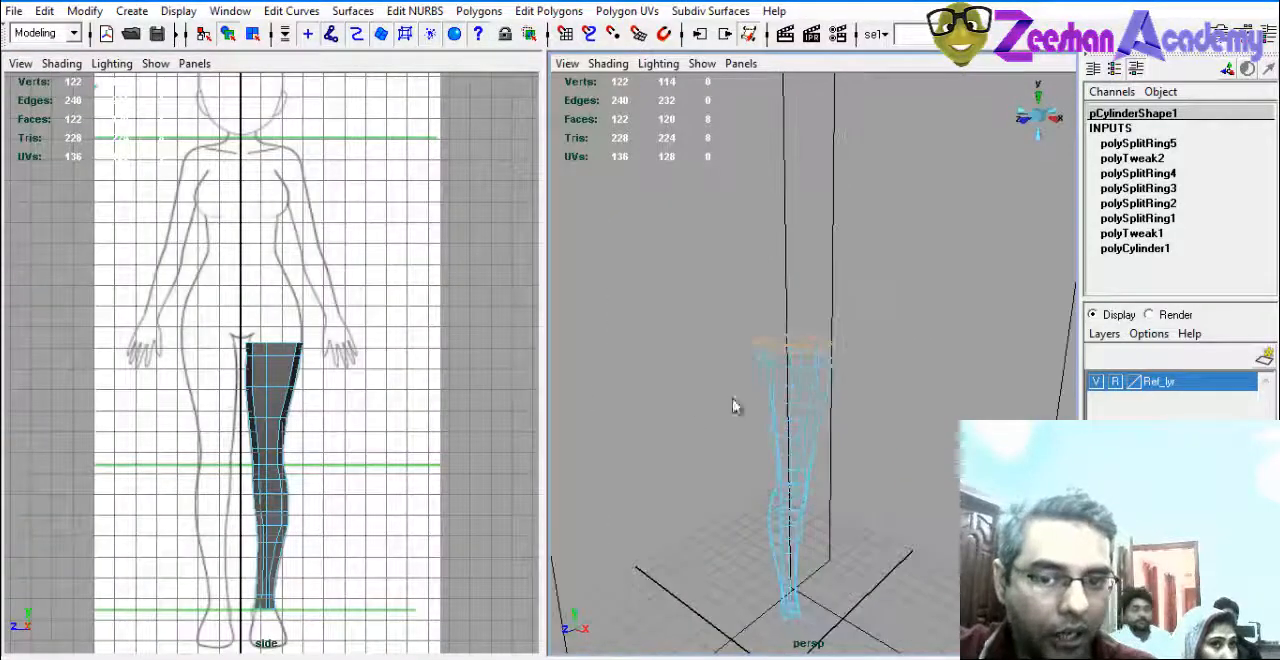
alt+drag(884, 390, 880, 410)
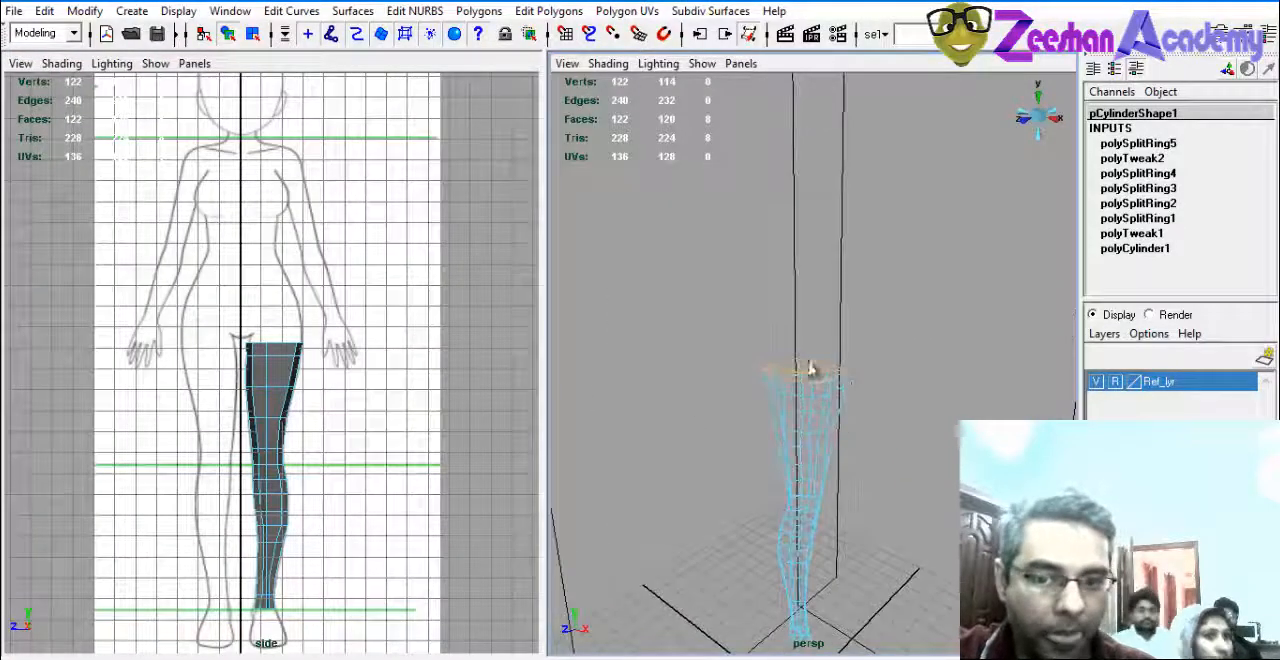
key(space)
drag(782, 371, 808, 398)
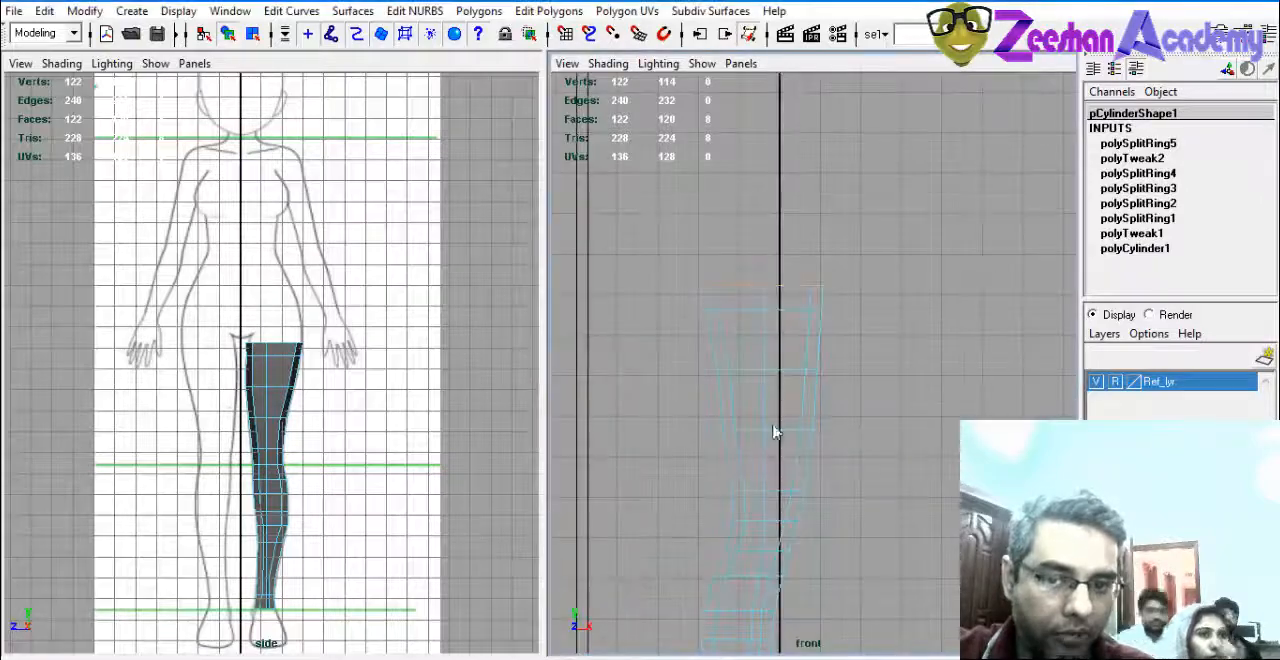
key(6)
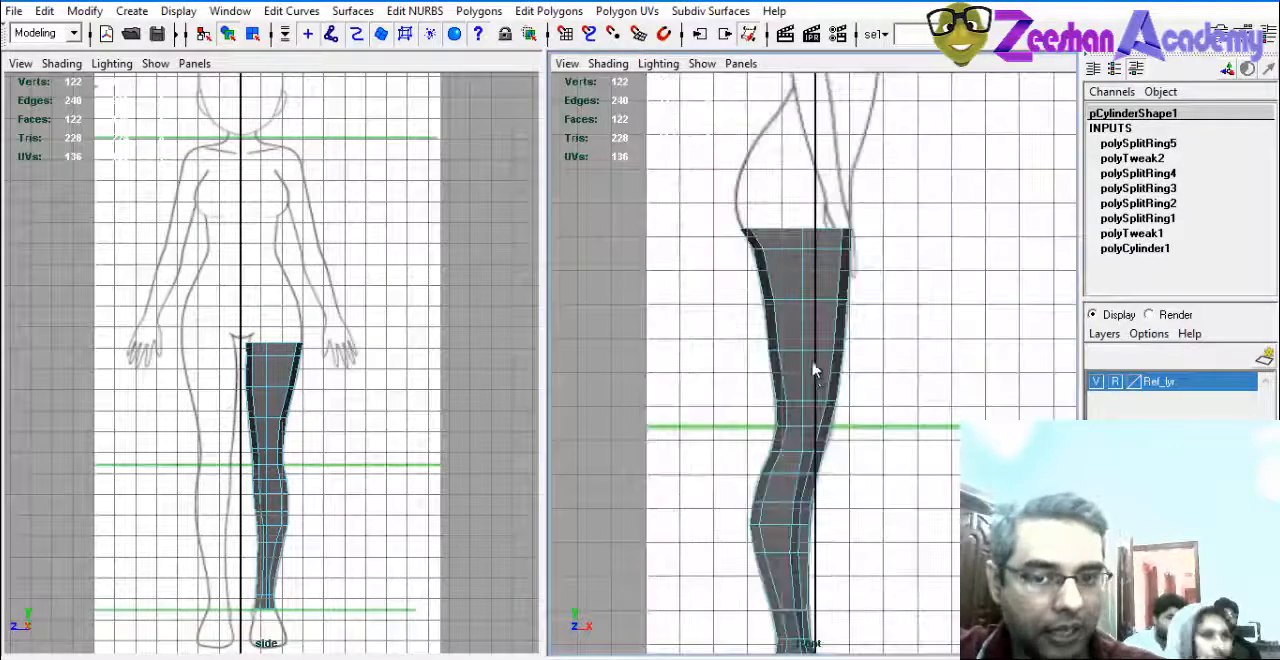
alt+middle_drag(805, 332, 805, 389)
Extrude the selected top faces of the leg straight up toward the hip in the enlarged side view.
mouse_move(297, 416)
alt+middle_down()
mouse_move(315, 396)
mouse_move(272, 481)
alt+middle_up()
key(space)
alt+right_drag(272, 481, 352, 430)
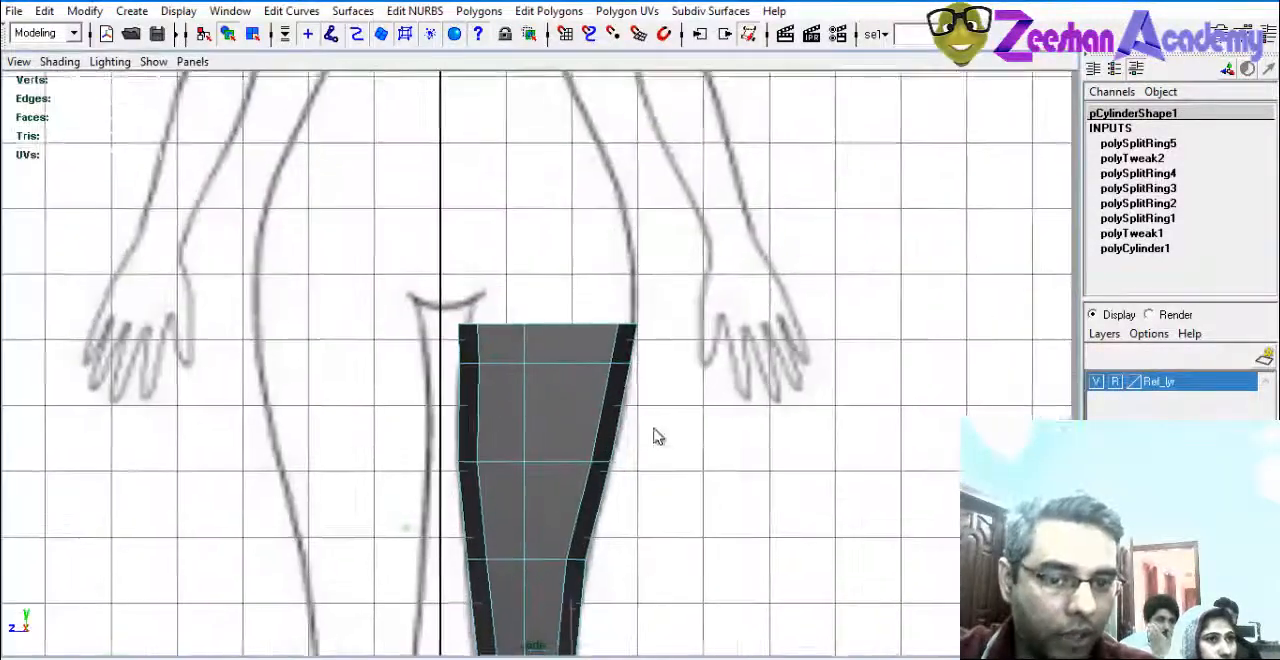
alt+middle_drag(654, 437, 620, 499)
alt+middle_drag(597, 454, 588, 458)
click(530, 11)
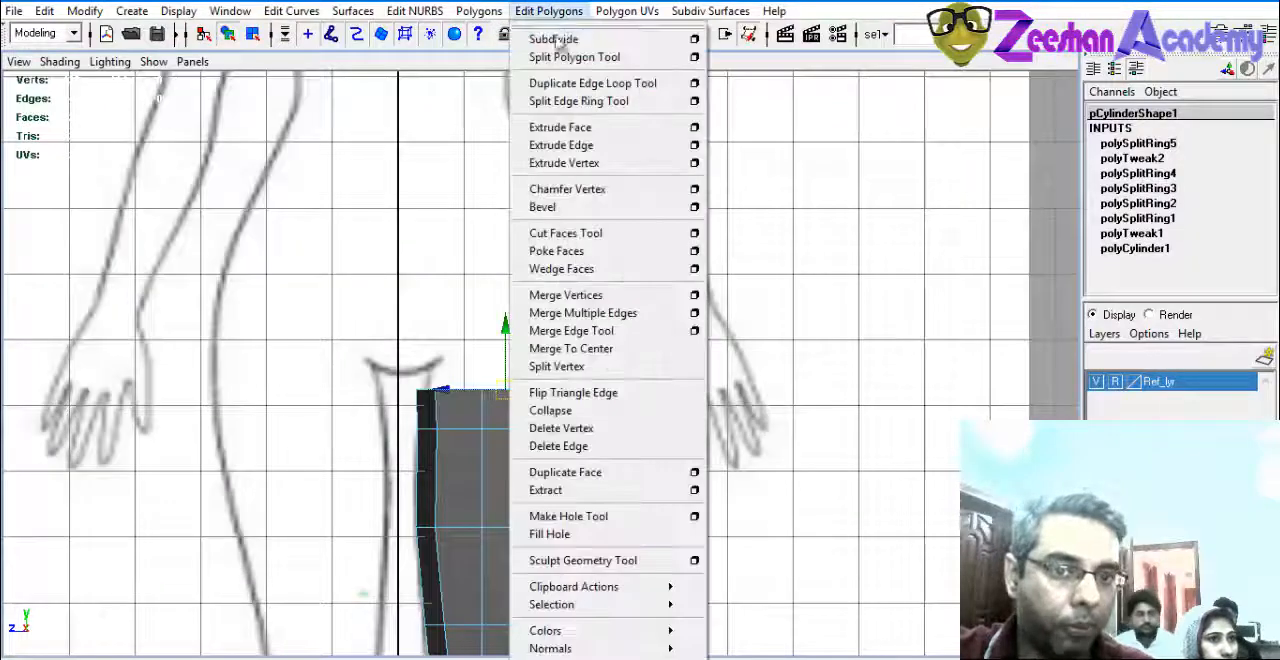
click(560, 126)
drag(556, 339, 543, 250)
alt+middle_drag(906, 361, 897, 377)
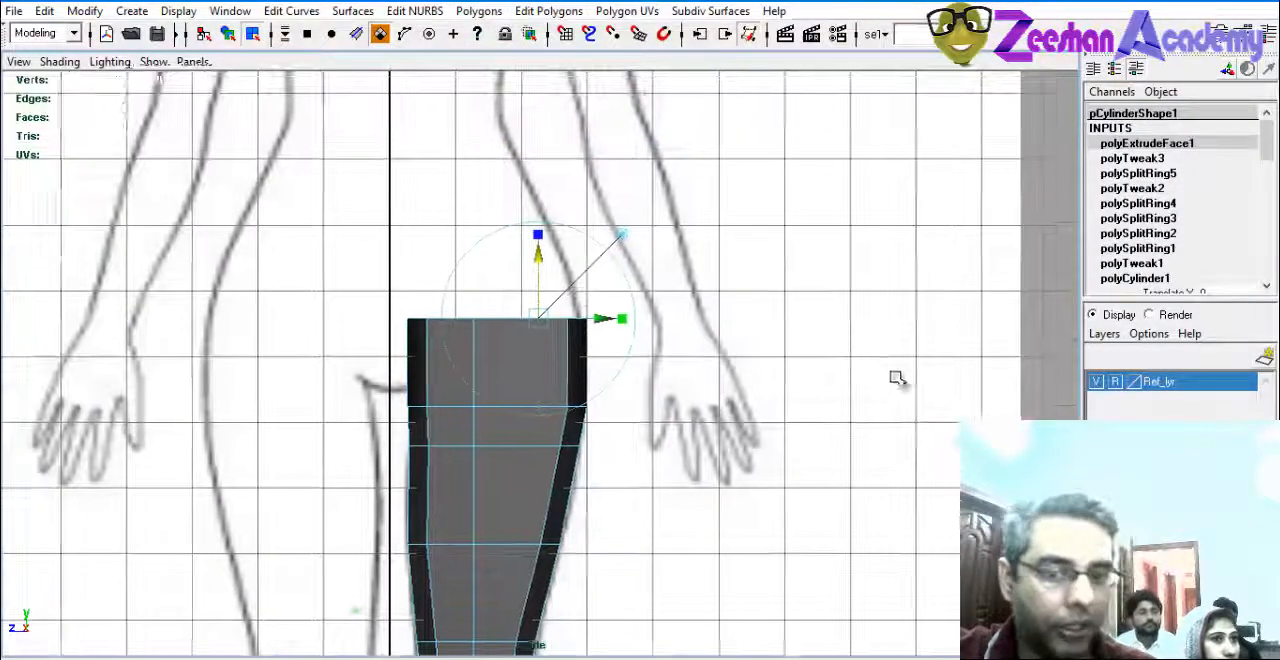
Restore the two-pane layout and lower the extruded top faces slightly to suit the buttock outline in the front view.
key(space)
alt+middle_drag(746, 351, 741, 398)
alt+right_drag(741, 398, 955, 432)
alt+middle_drag(747, 380, 753, 414)
alt+right_drag(753, 414, 805, 405)
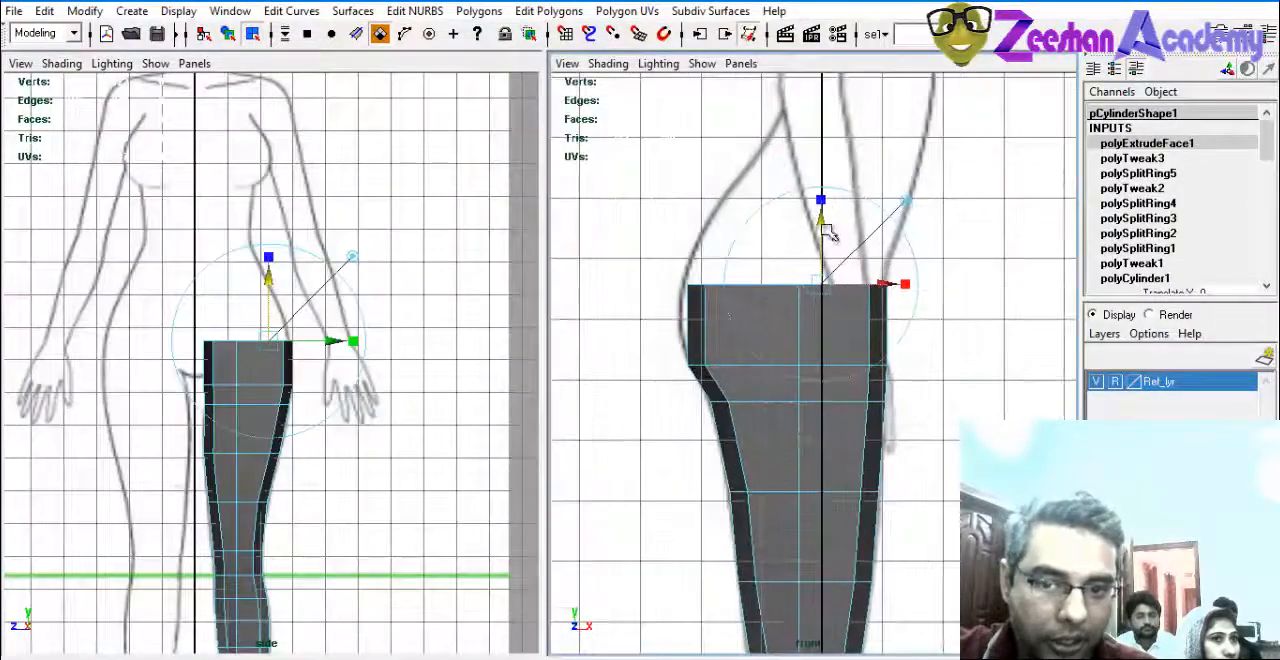
drag(821, 228, 814, 266)
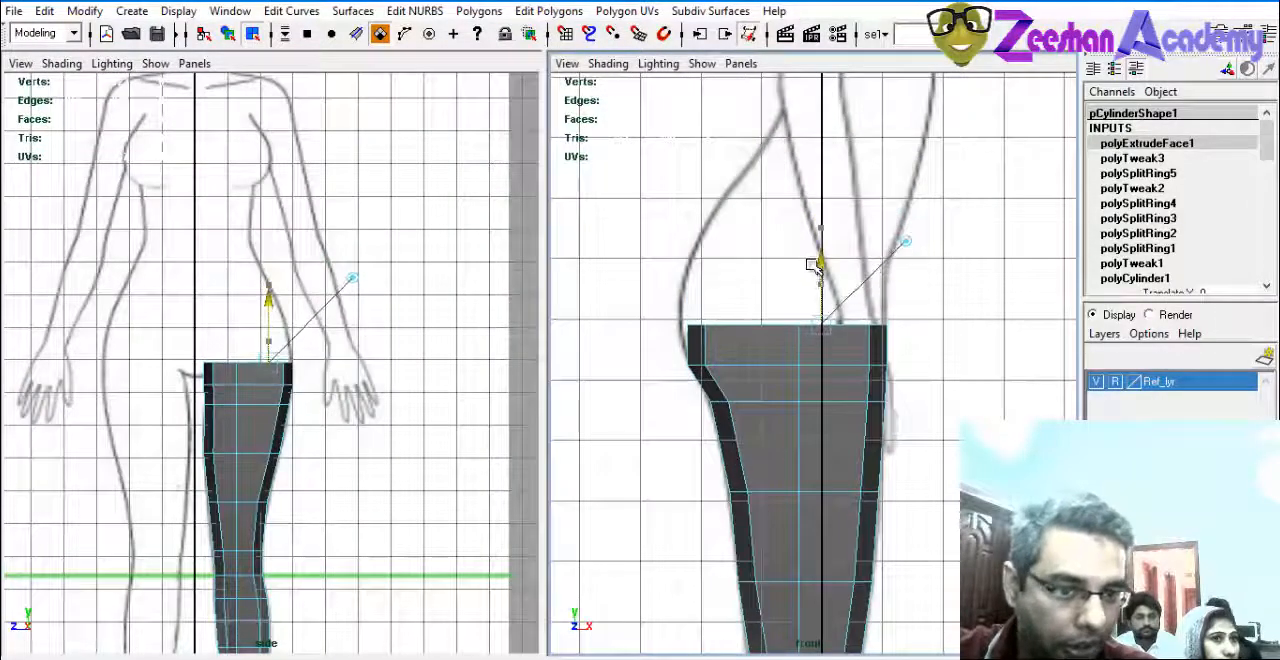
Extrude the top faces a second time, raising them by a short segment along the buttock outline.
alt+right_drag(558, 354, 742, 377)
alt+middle_drag(742, 377, 759, 395)
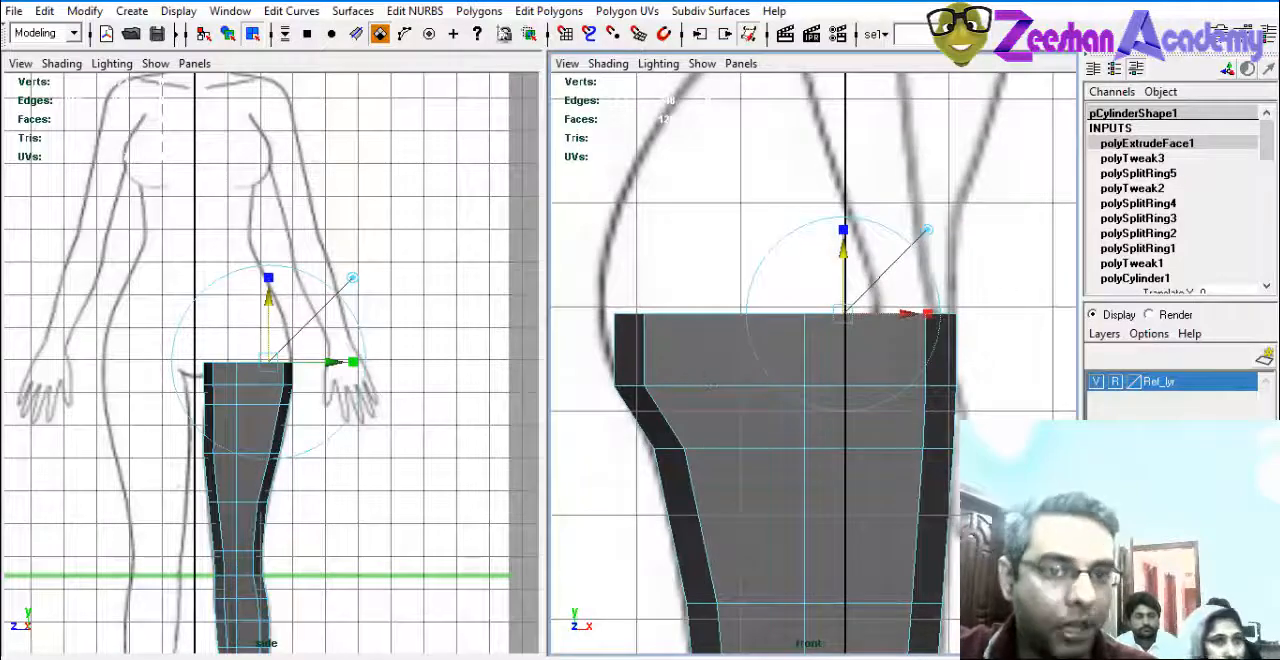
click(548, 11)
click(612, 127)
alt+middle_drag(735, 269, 900, 344)
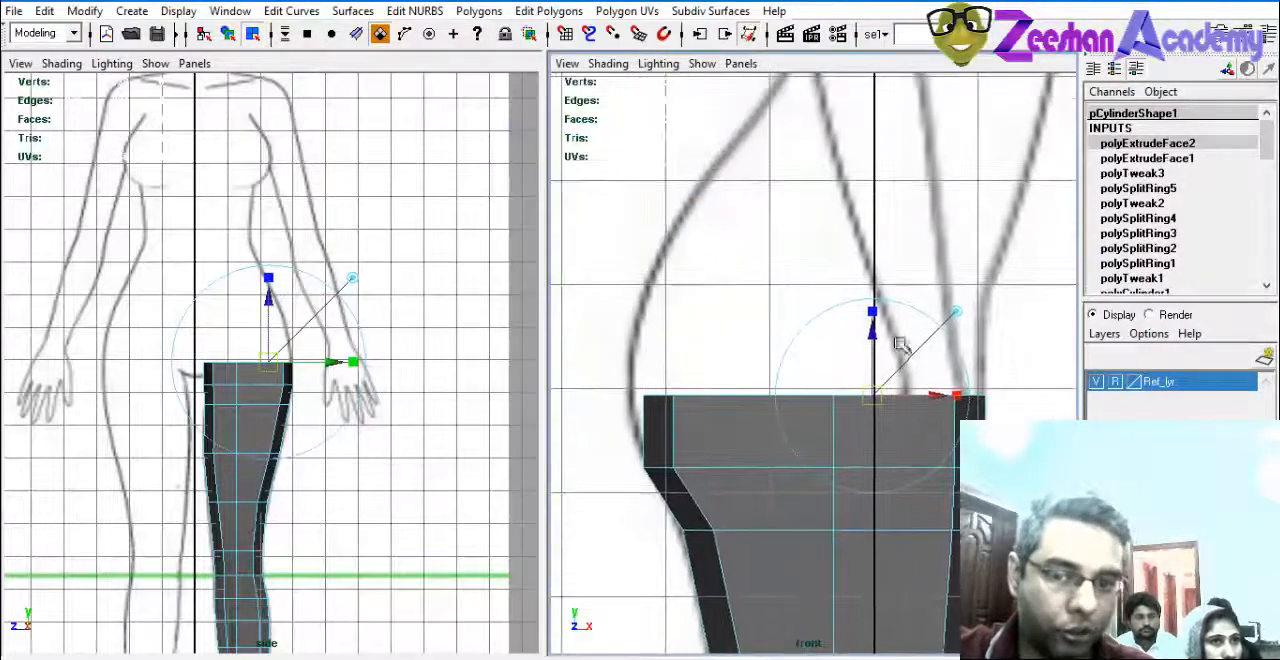
drag(877, 337, 889, 266)
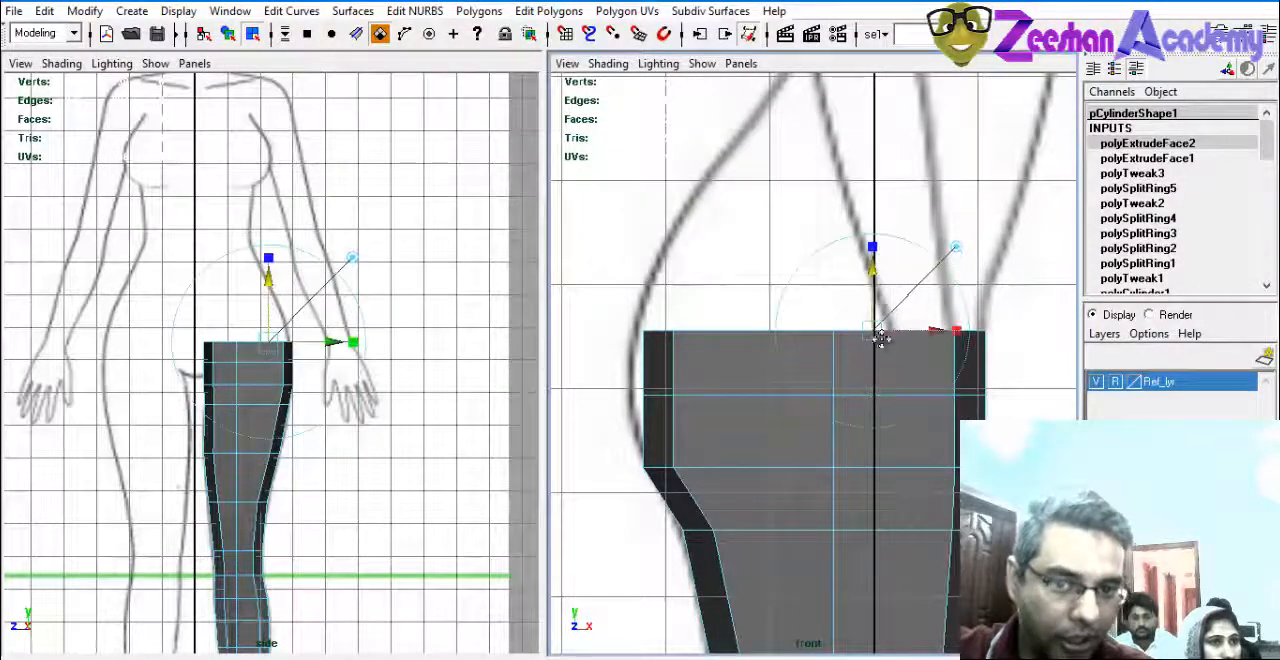
Repeat the face extrusion to add a third short segment straight up through the hip.
alt+middle_drag(880, 337, 875, 387)
key(g)
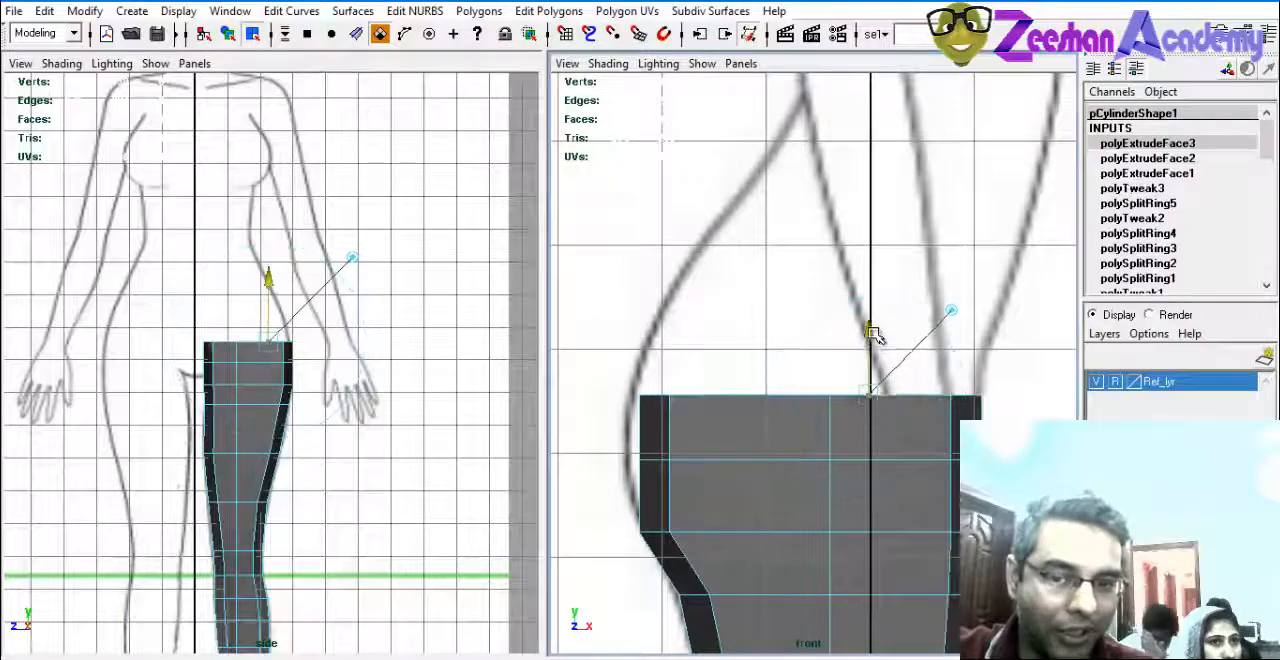
drag(874, 331, 892, 248)
alt+middle_drag(891, 288, 860, 363)
alt+right_drag(860, 363, 765, 340)
alt+middle_drag(765, 340, 763, 364)
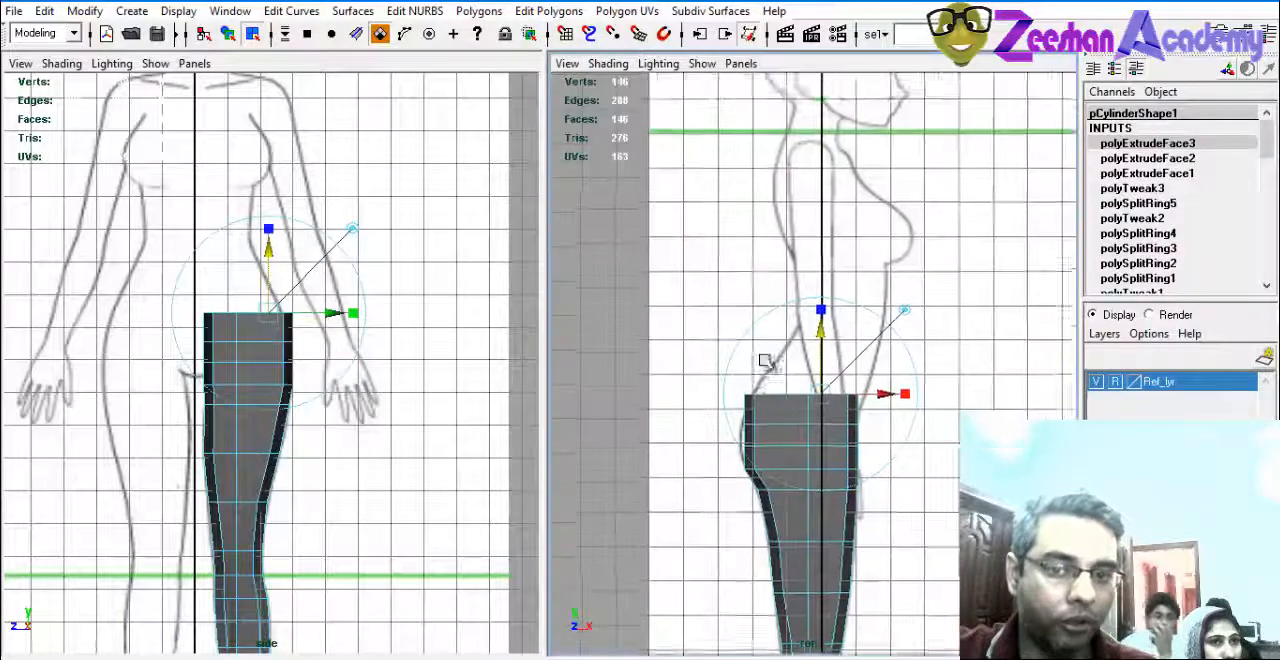
Extrude a fourth segment upward and shift its top faces toward the belly to follow the body's profile.
alt+right_drag(763, 364, 877, 380)
key(g)
drag(828, 351, 847, 300)
drag(882, 364, 915, 367)
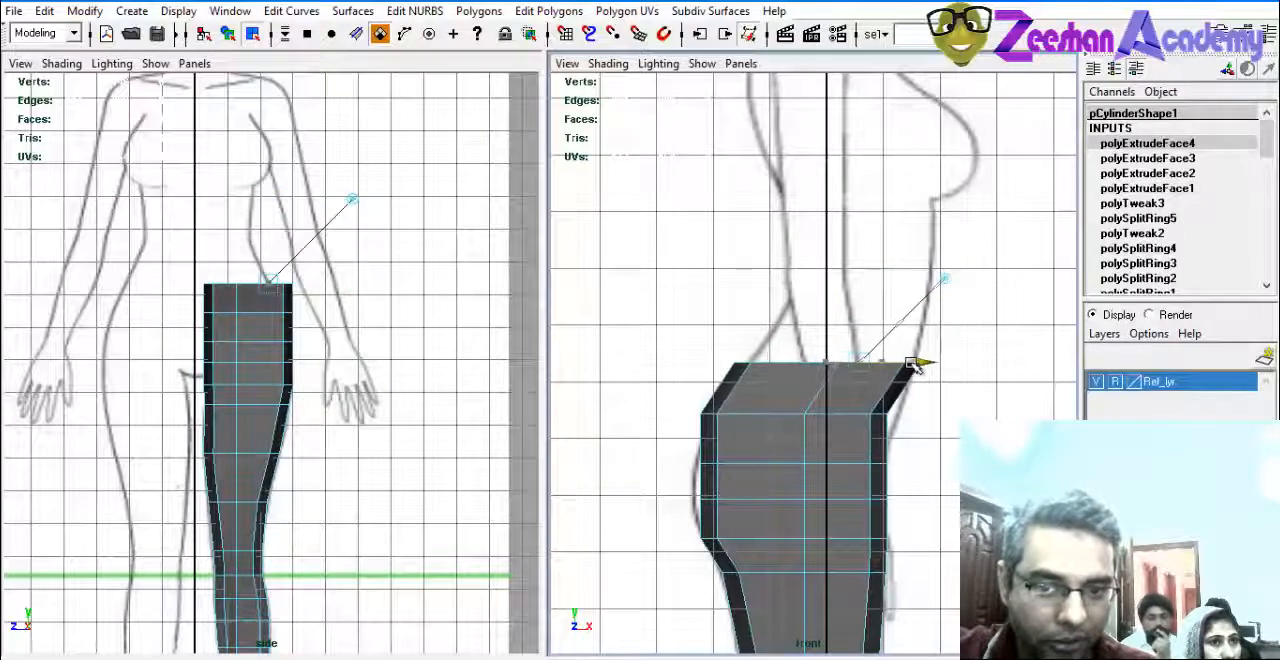
Extrude a fifth segment up to the waist and shift its top faces forward to line up with the belly outline.
alt+right_drag(851, 391, 925, 345)
alt+middle_drag(925, 345, 920, 409)
alt+right_drag(922, 409, 962, 405)
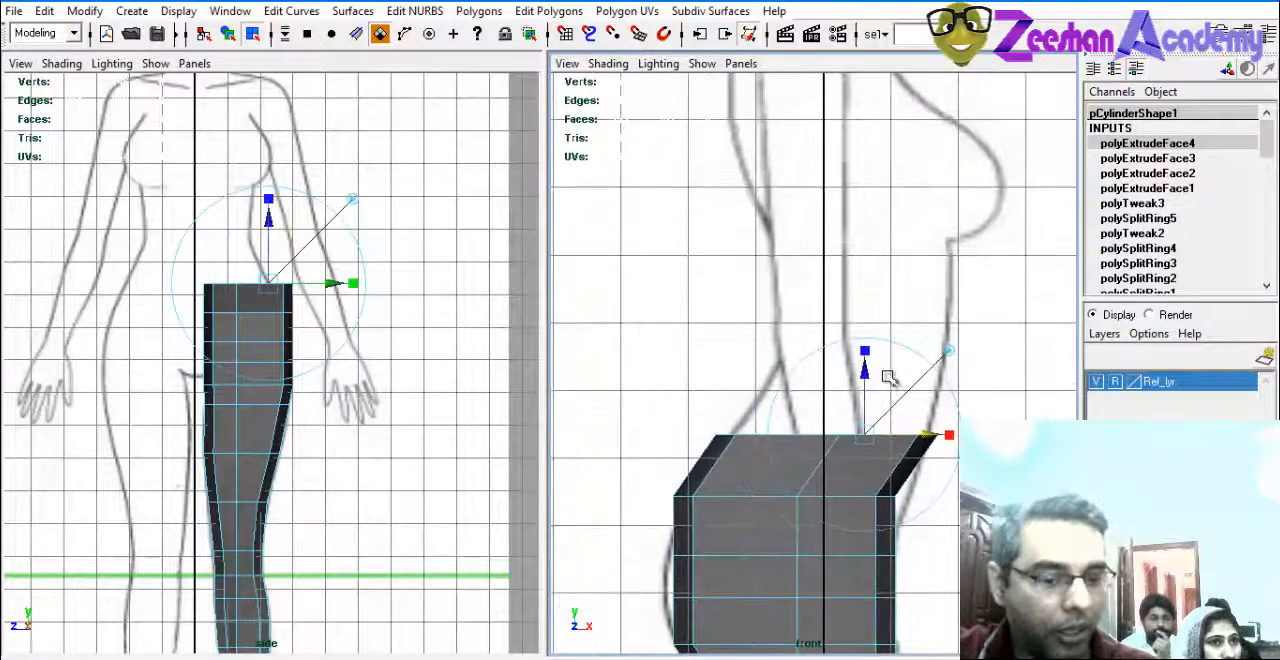
key(g)
drag(862, 369, 864, 298)
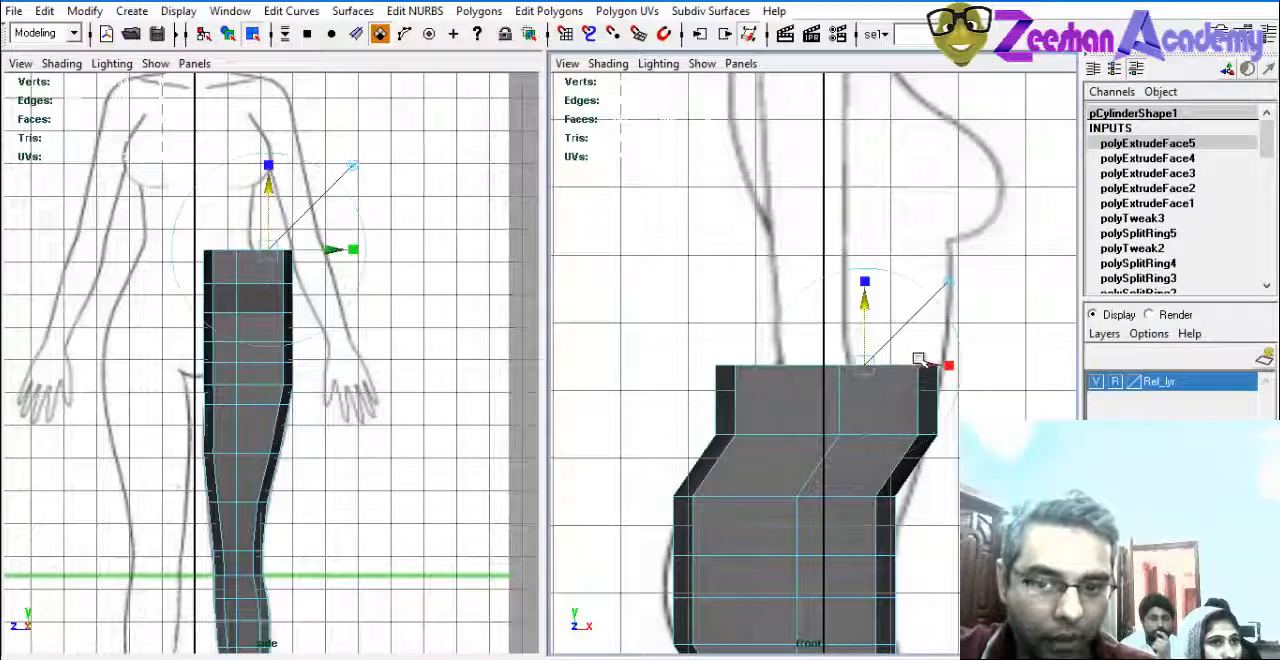
drag(922, 360, 965, 370)
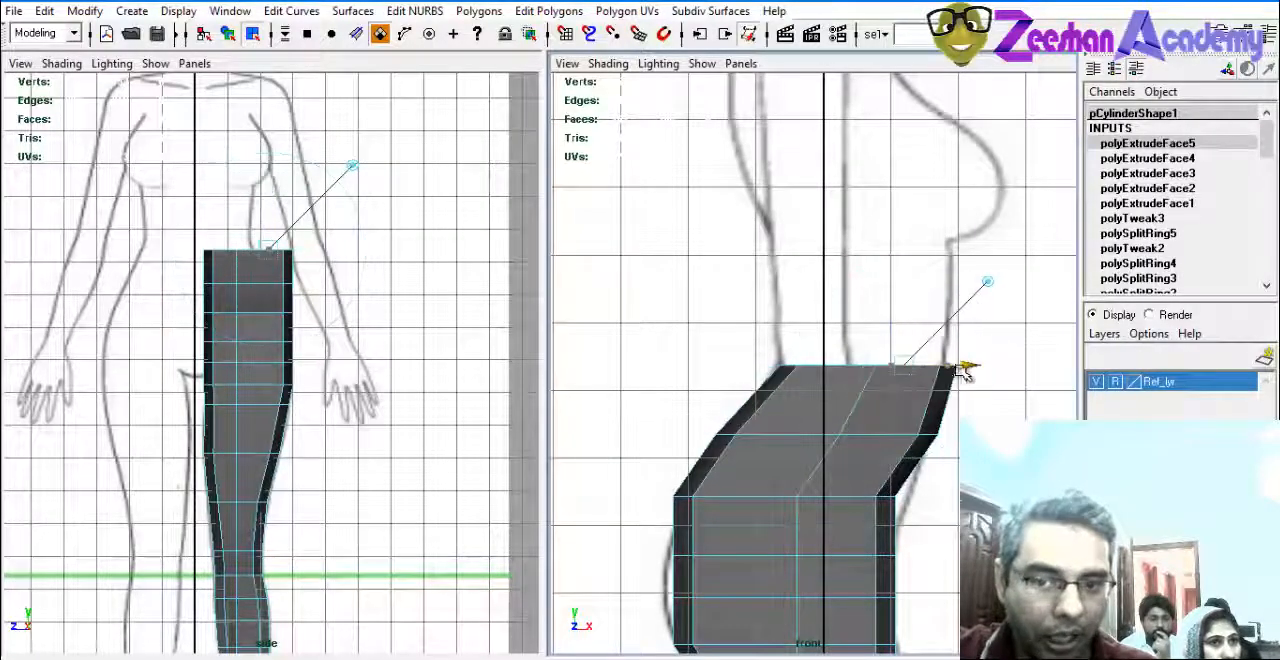
alt+middle_drag(934, 367, 926, 397)
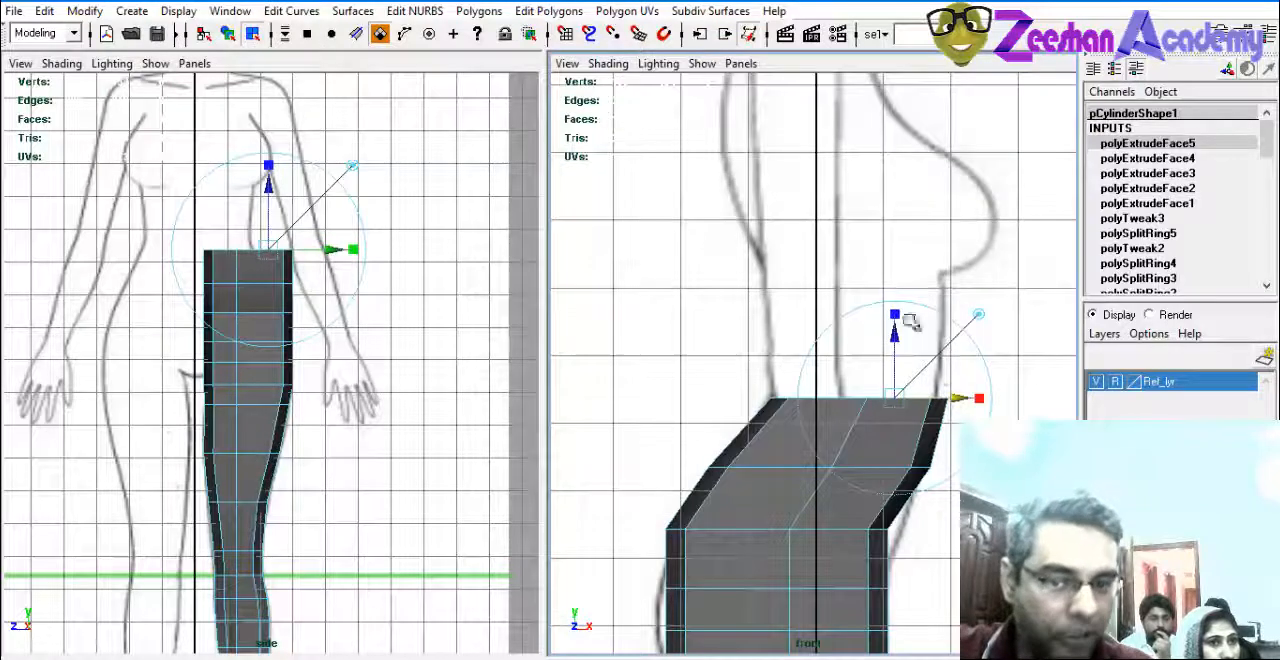
scroll(895, 397, down, 3)
alt+middle_drag(895, 397, 885, 370)
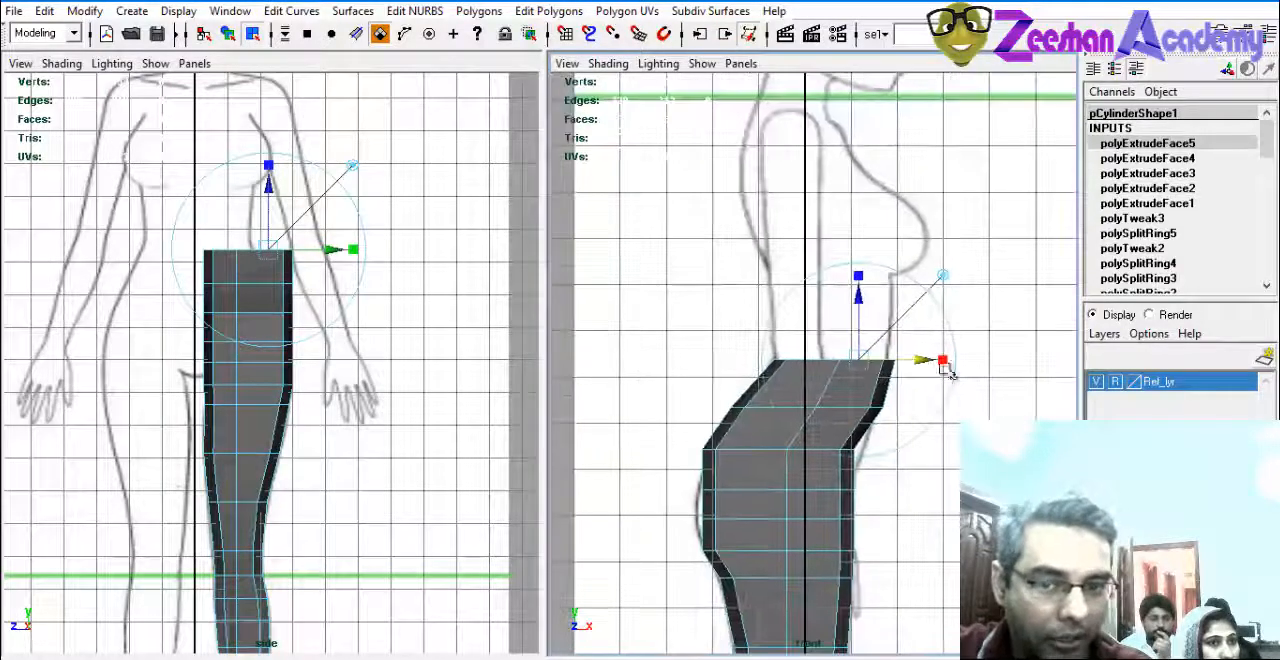
scroll(186, 333, up, 2)
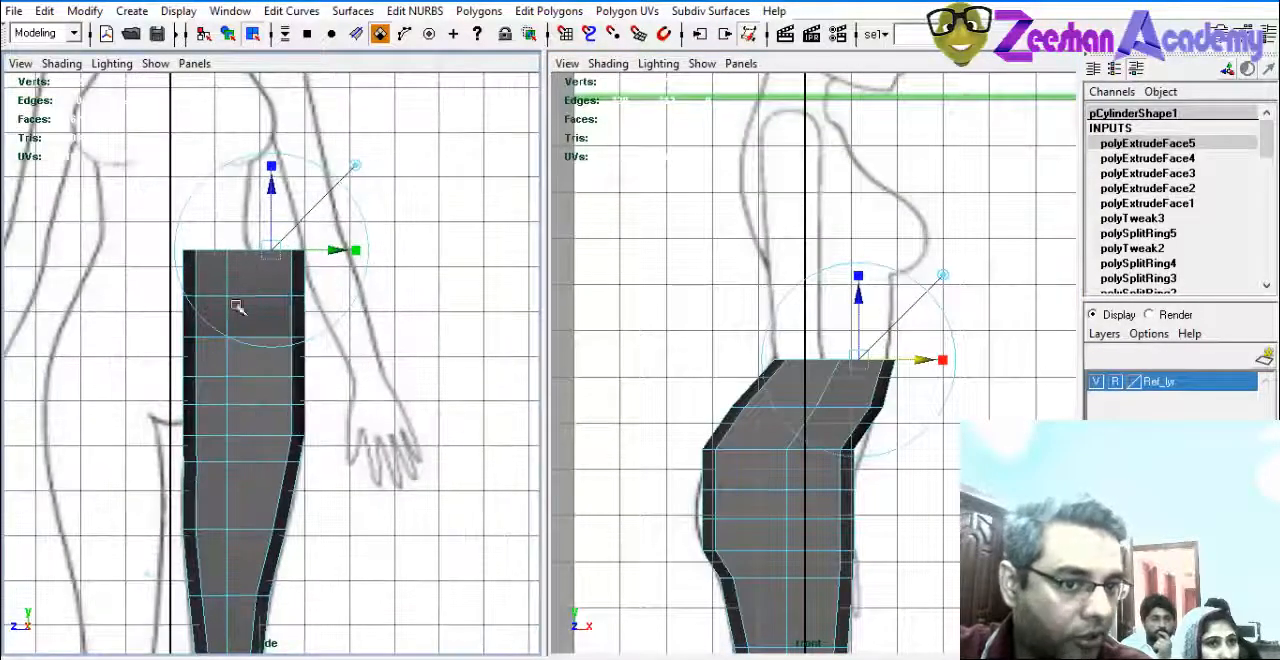
Extrude the top faces five more times straight upward, building the torso from the waist to just below the shoulders.
alt+middle_drag(862, 366, 837, 390)
key(ctrl+e)
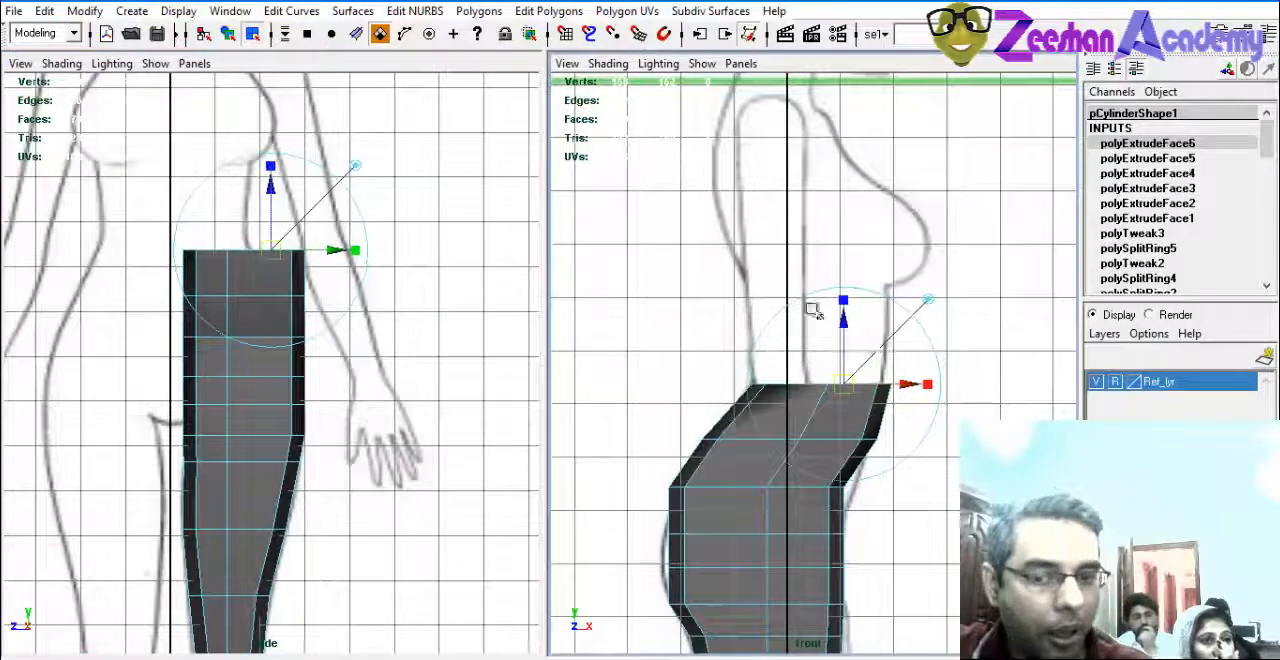
drag(840, 333, 849, 256)
key(ctrl+e)
alt+middle_drag(849, 256, 851, 377)
key(ctrl+e)
drag(840, 337, 849, 249)
alt+middle_drag(849, 249, 858, 375)
drag(852, 300, 854, 234)
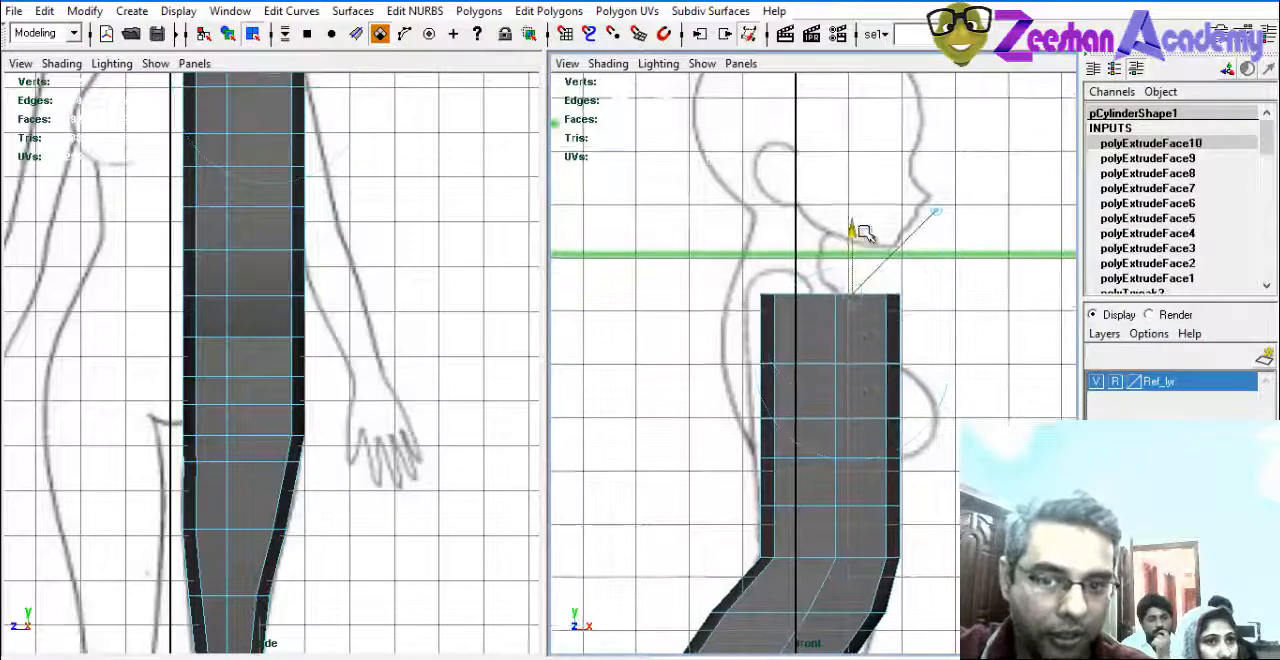
alt+middle_drag(780, 410, 858, 380)
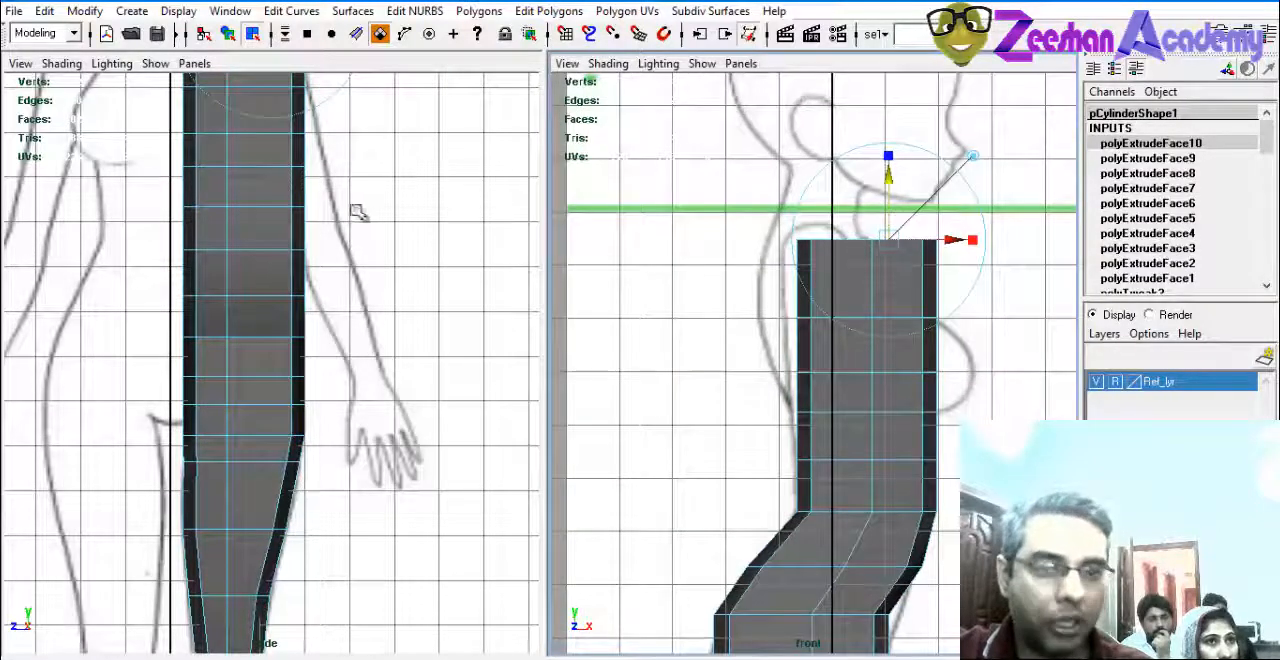
Extrude the top faces once more and raise them by a thin segment toward the shoulder line.
key(f)
key(g)
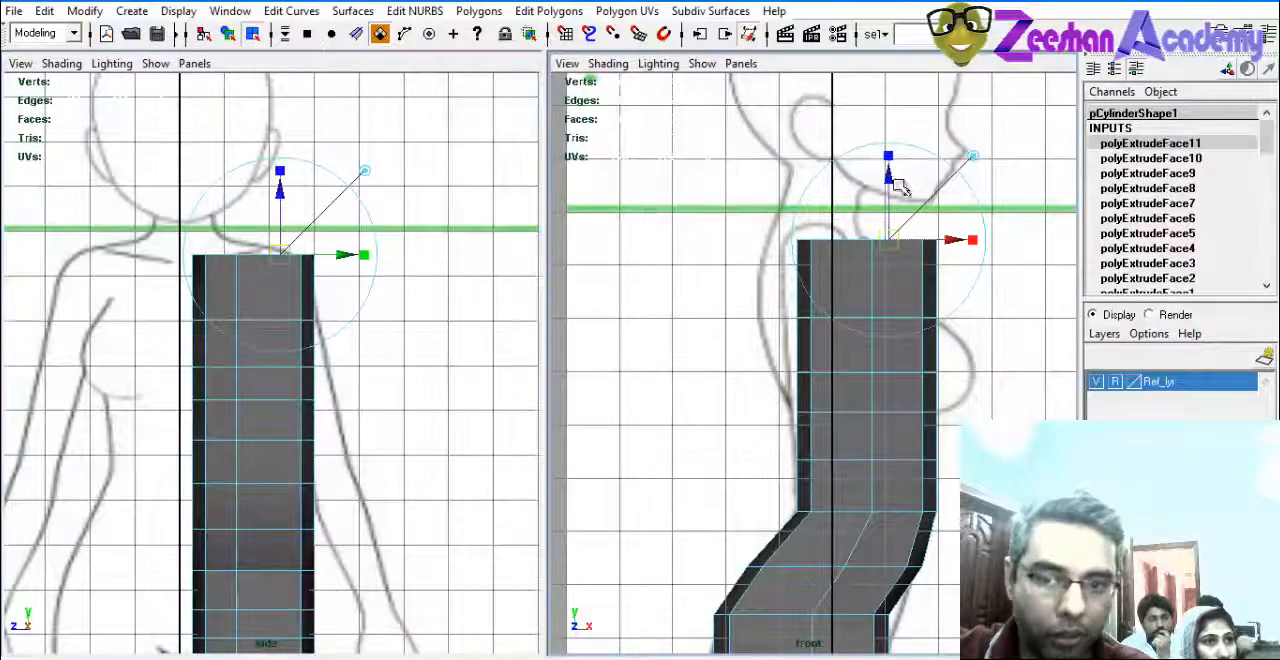
drag(889, 179, 890, 163)
Turn on X-Ray shading in both the side and front views so the reference drawings show through the mesh.
alt+middle_drag(167, 320, 175, 284)
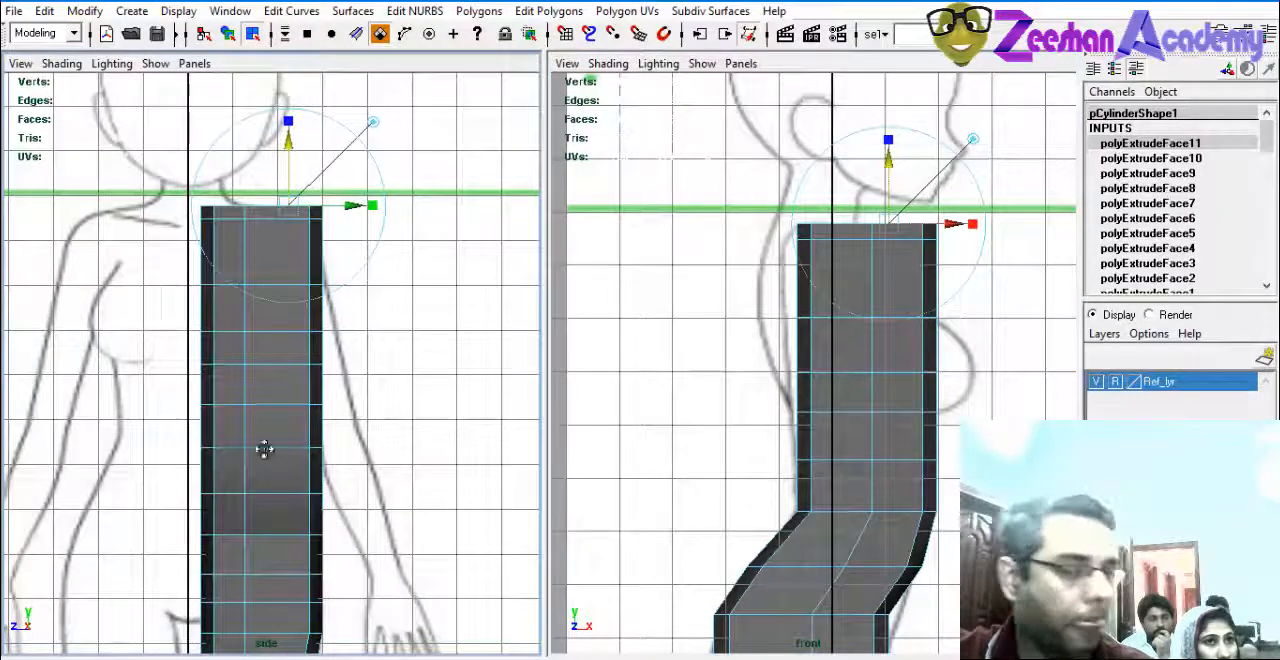
alt+middle_drag(263, 449, 318, 326)
click(61, 63)
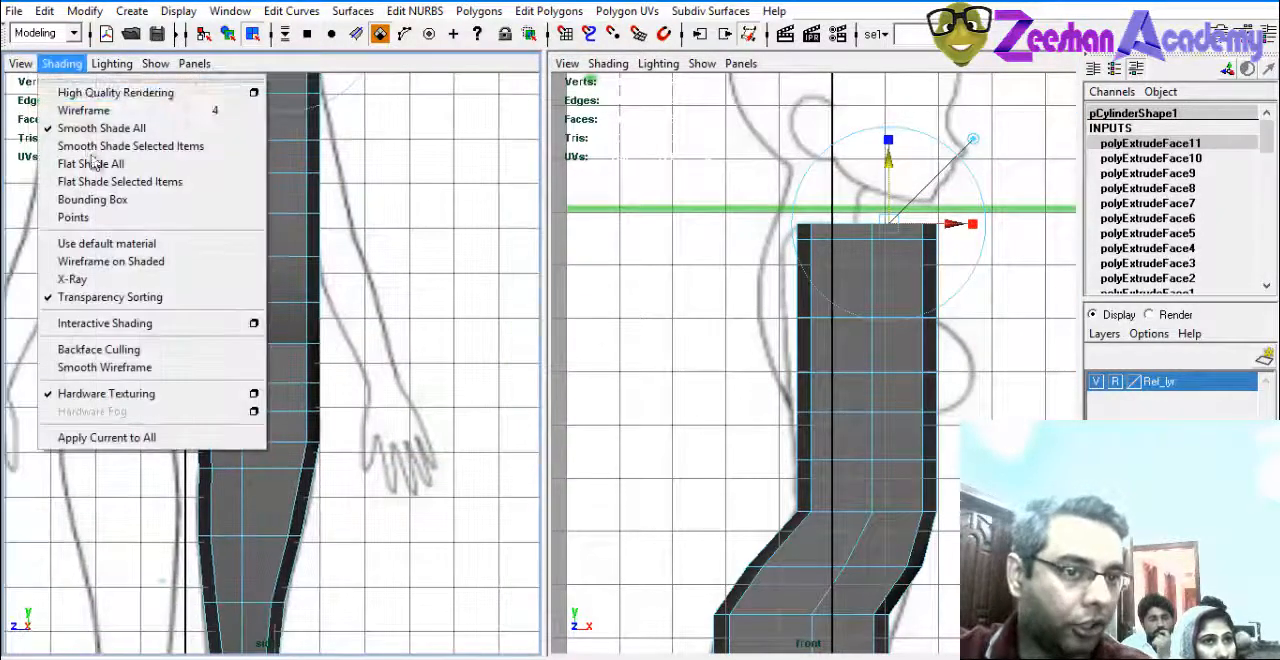
click(80, 279)
click(608, 63)
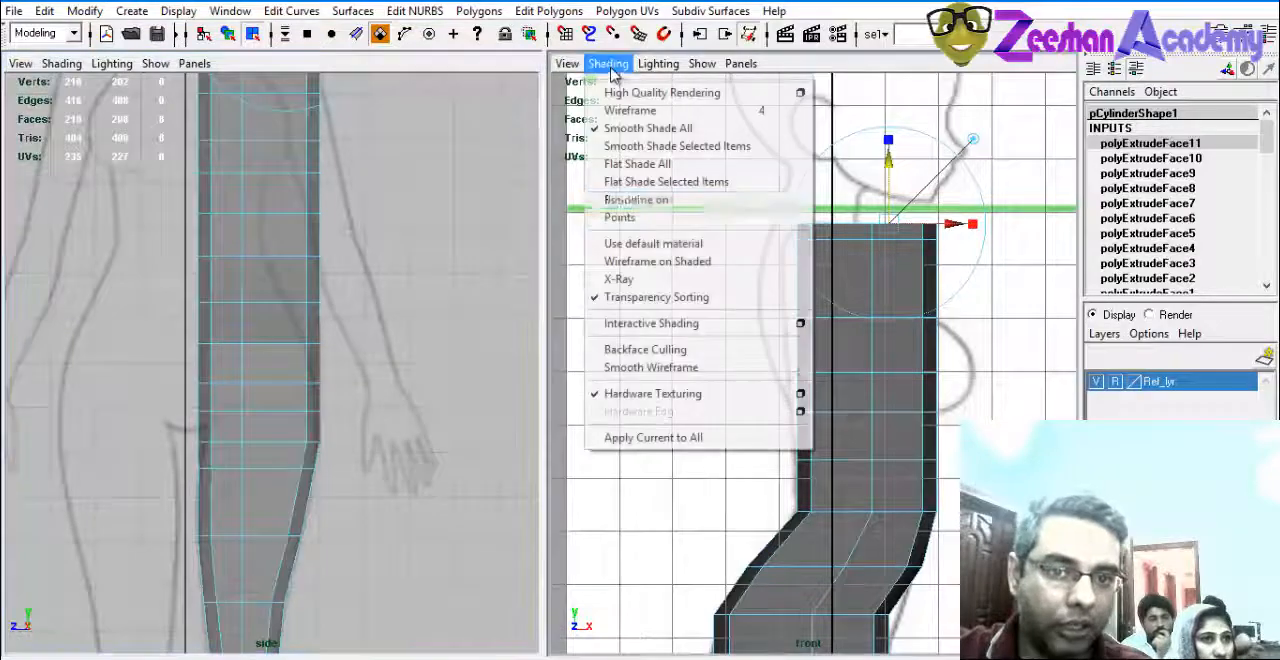
click(620, 279)
Enlarge the side view and move the outer vertices of the lower waist row inward to the body outline.
mouse_move(316, 430)
alt+middle_down()
mouse_move(323, 363)
mouse_move(329, 449)
alt+middle_up()
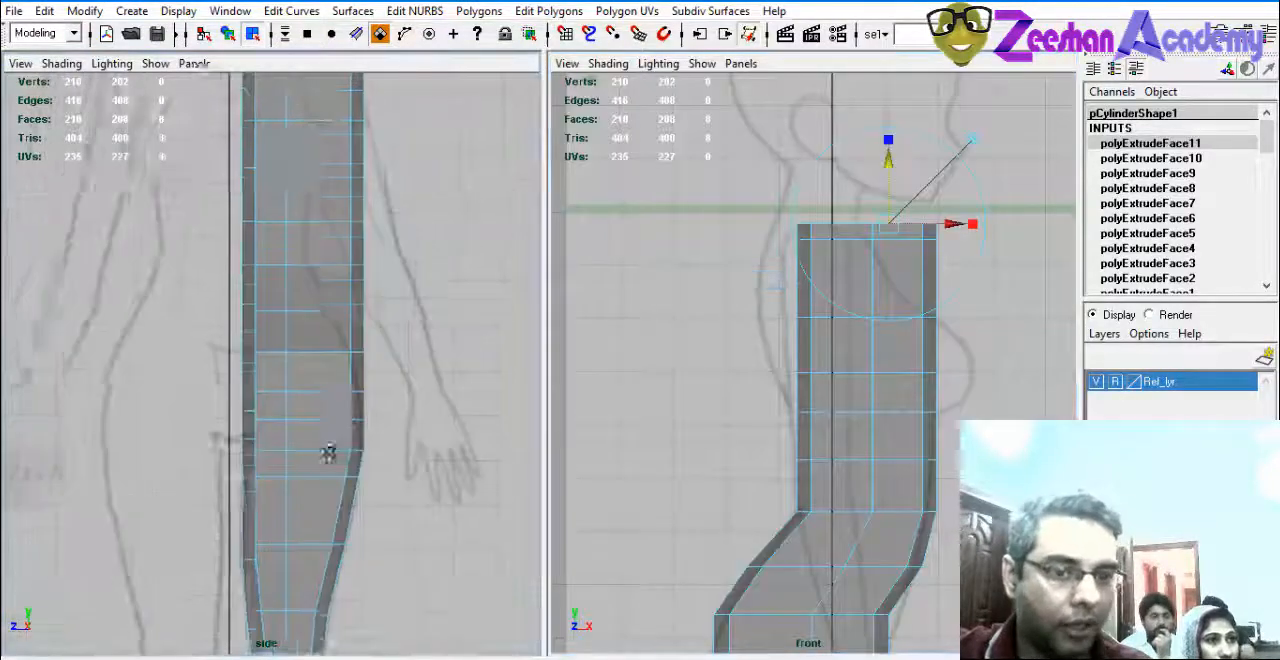
key(space)
scroll(533, 416, up, 1)
right_drag(651, 283, 594, 277)
drag(773, 340, 585, 352)
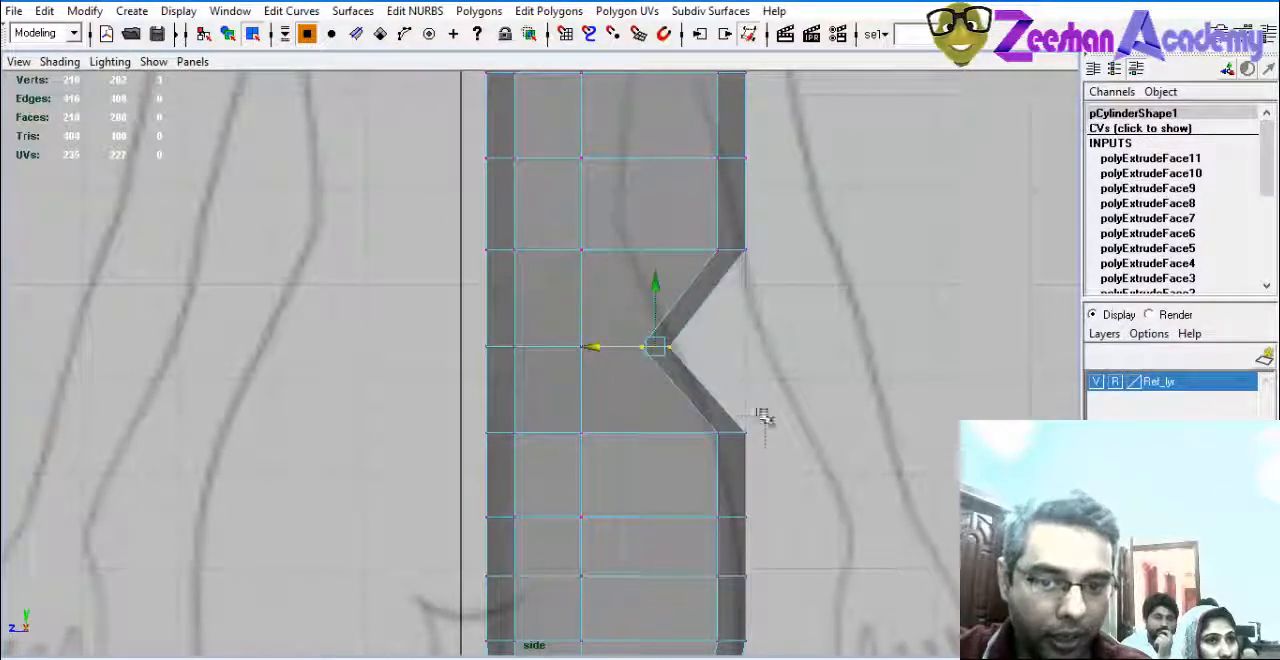
Shift the outer vertices of the two rows beneath the waist slightly inward to follow the hip curve.
drag(663, 435, 640, 432)
alt+middle_drag(640, 432, 677, 394)
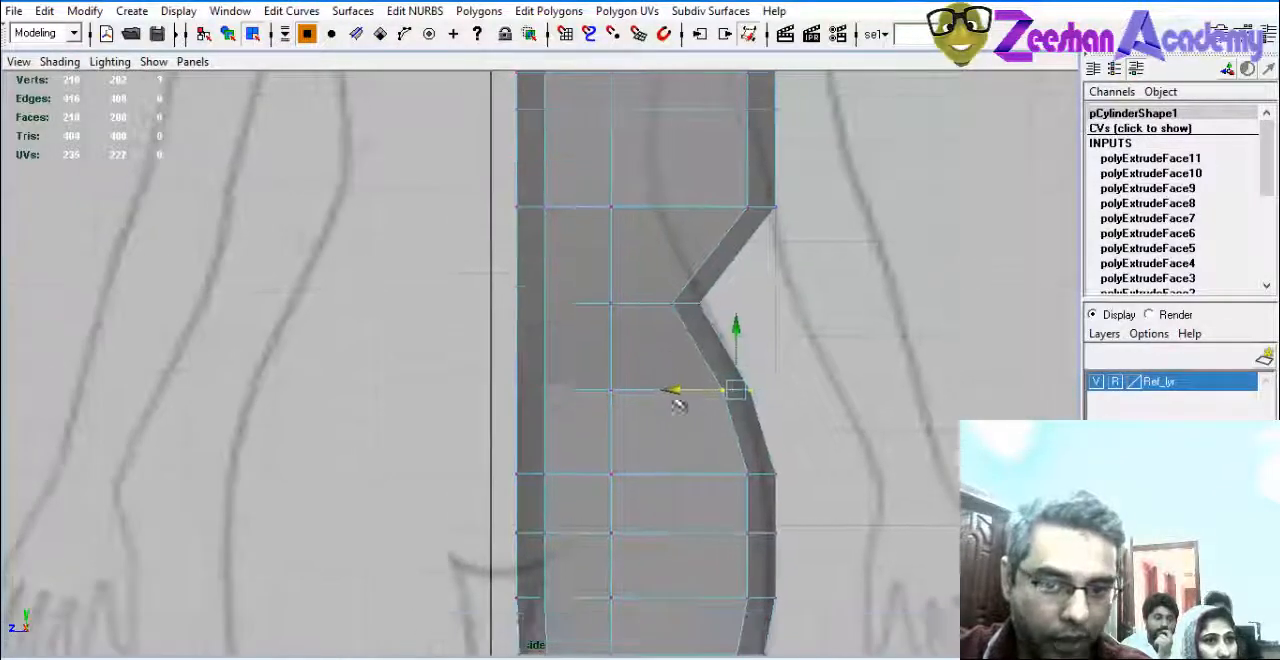
click(710, 470)
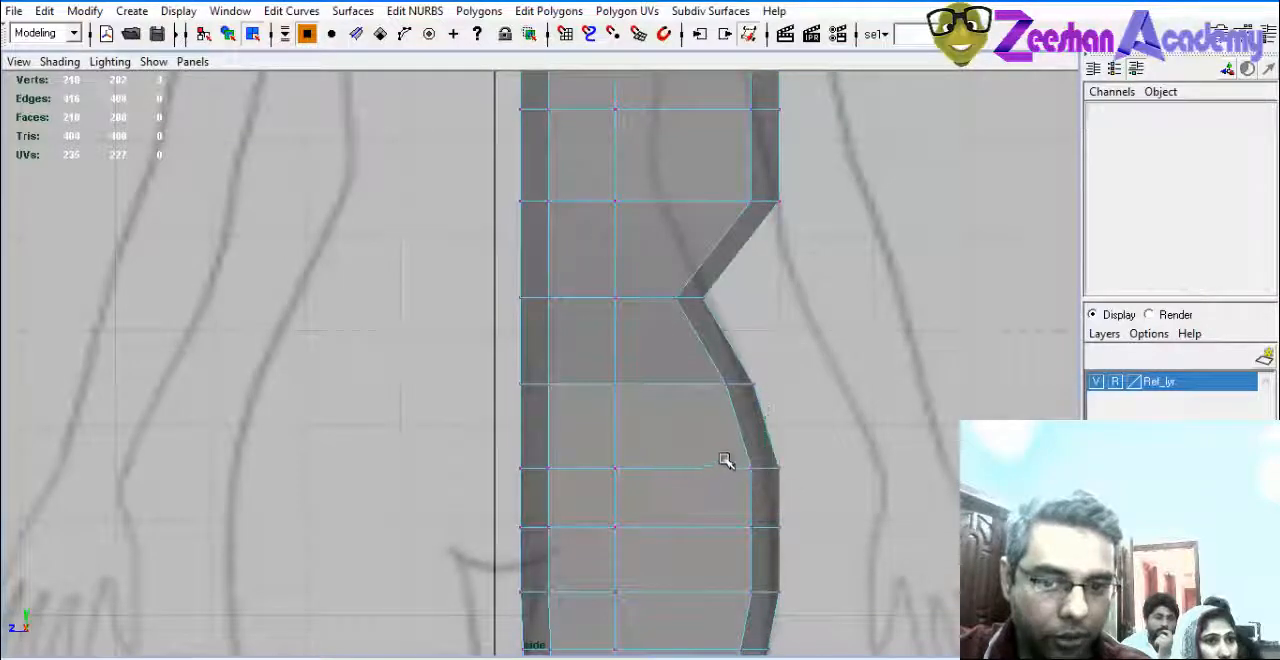
drag(726, 456, 699, 468)
alt+middle_drag(672, 468, 720, 351)
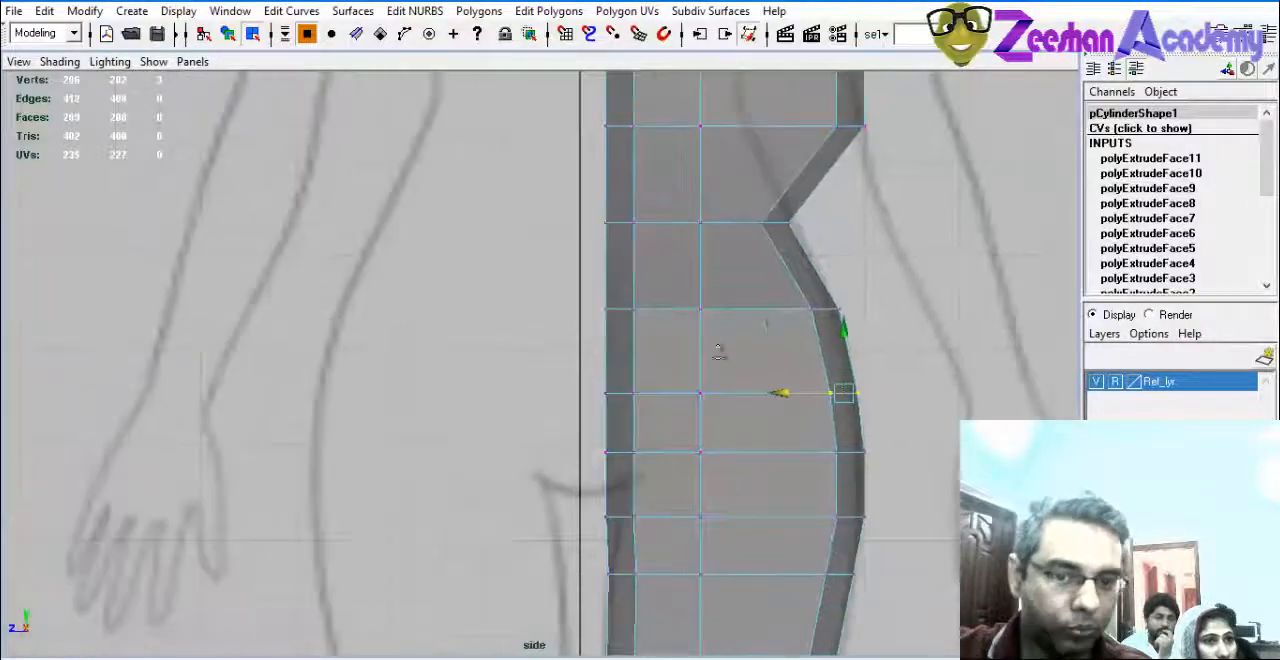
Move the inner-edge vertices from the crotch up to the shoulder onto the body's centre line.
alt+right_drag(720, 351, 673, 316)
alt+middle_drag(673, 316, 640, 451)
alt+right_drag(640, 451, 616, 396)
alt+middle_drag(616, 396, 629, 472)
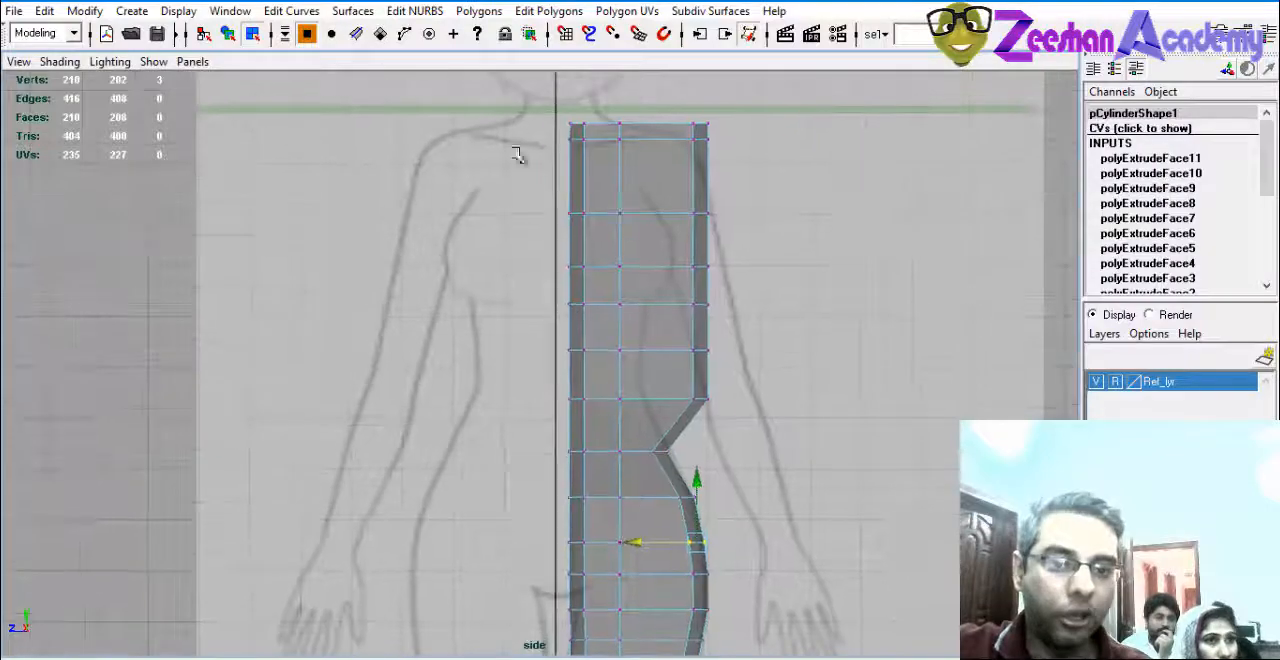
drag(587, 349, 592, 590)
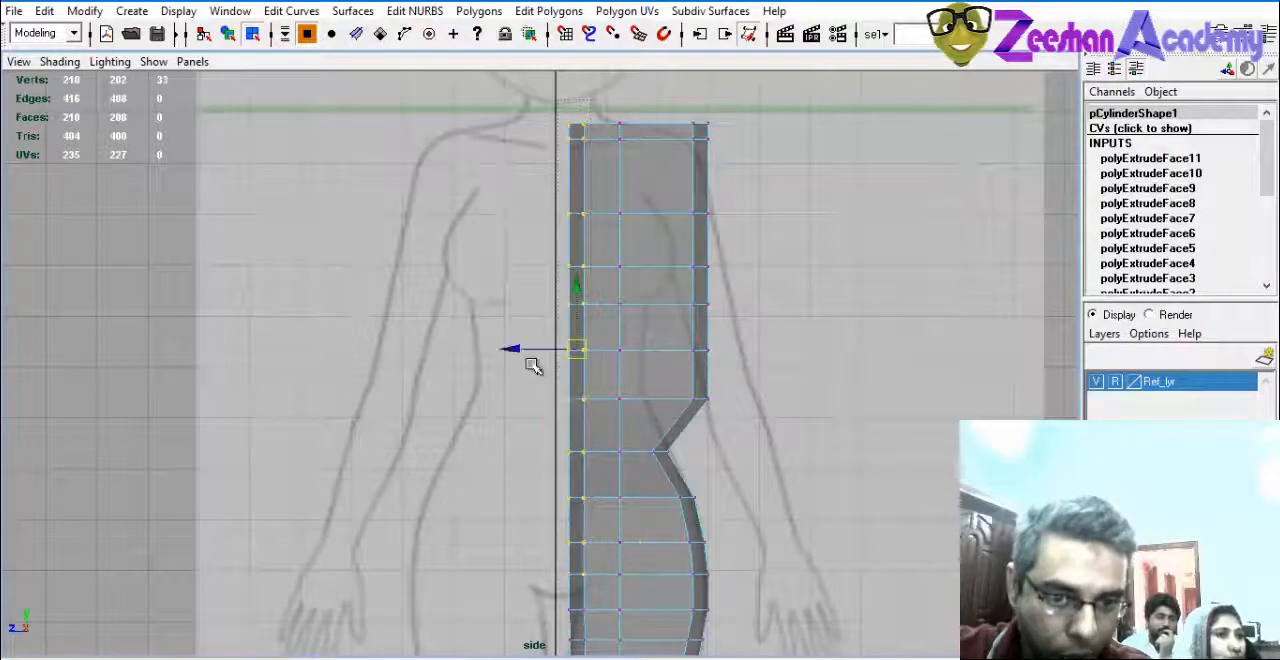
drag(519, 349, 500, 349)
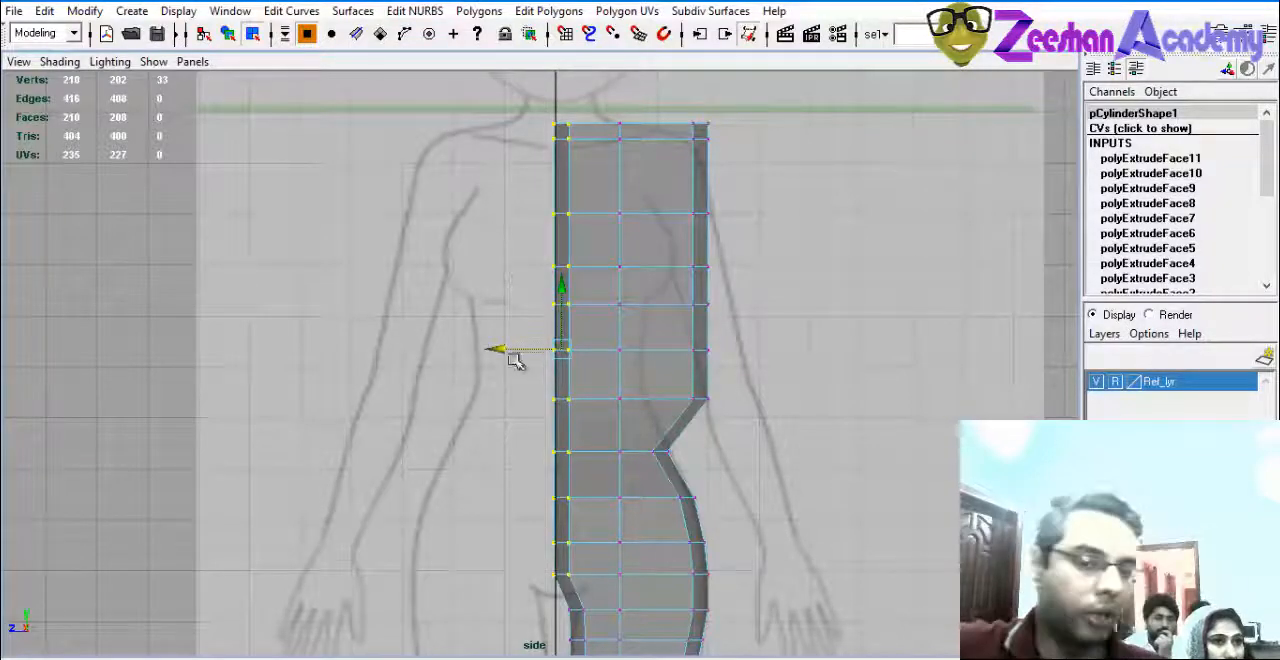
Move the outer vertices of the next two waist rows upward along the torso inward to the reference outline.
alt+middle_drag(720, 392, 673, 298)
scroll(591, 291, up, 5)
alt+middle_drag(591, 291, 561, 418)
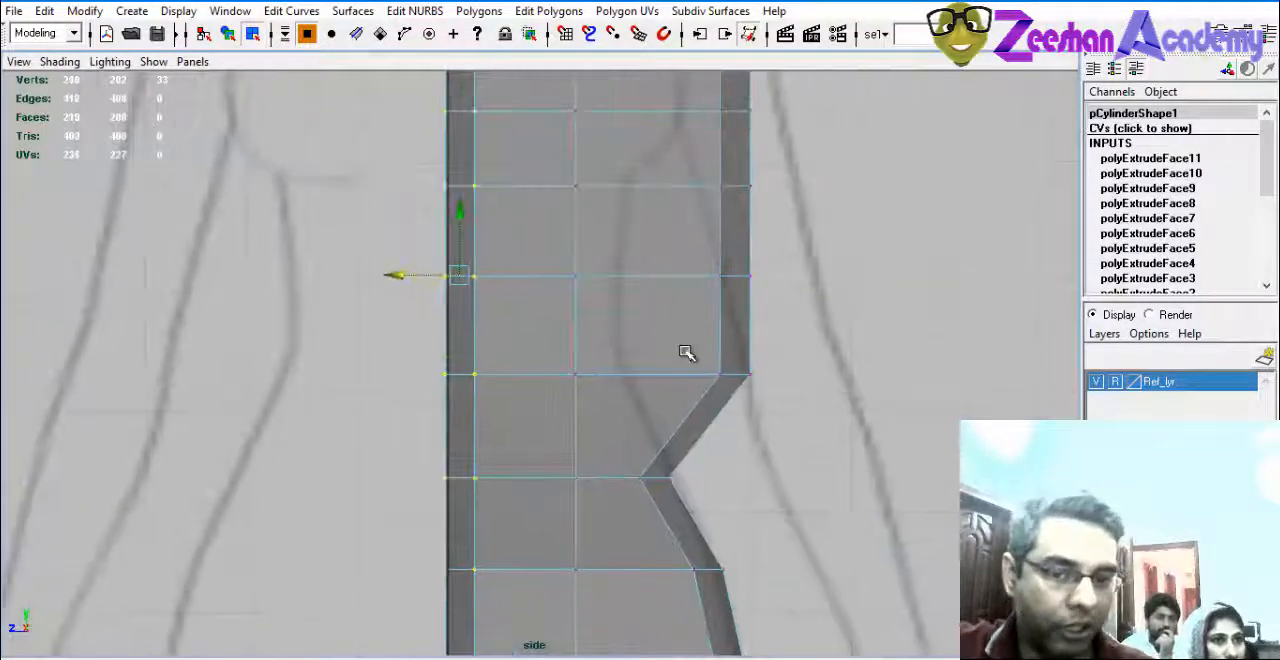
drag(686, 351, 825, 438)
drag(676, 374, 563, 368)
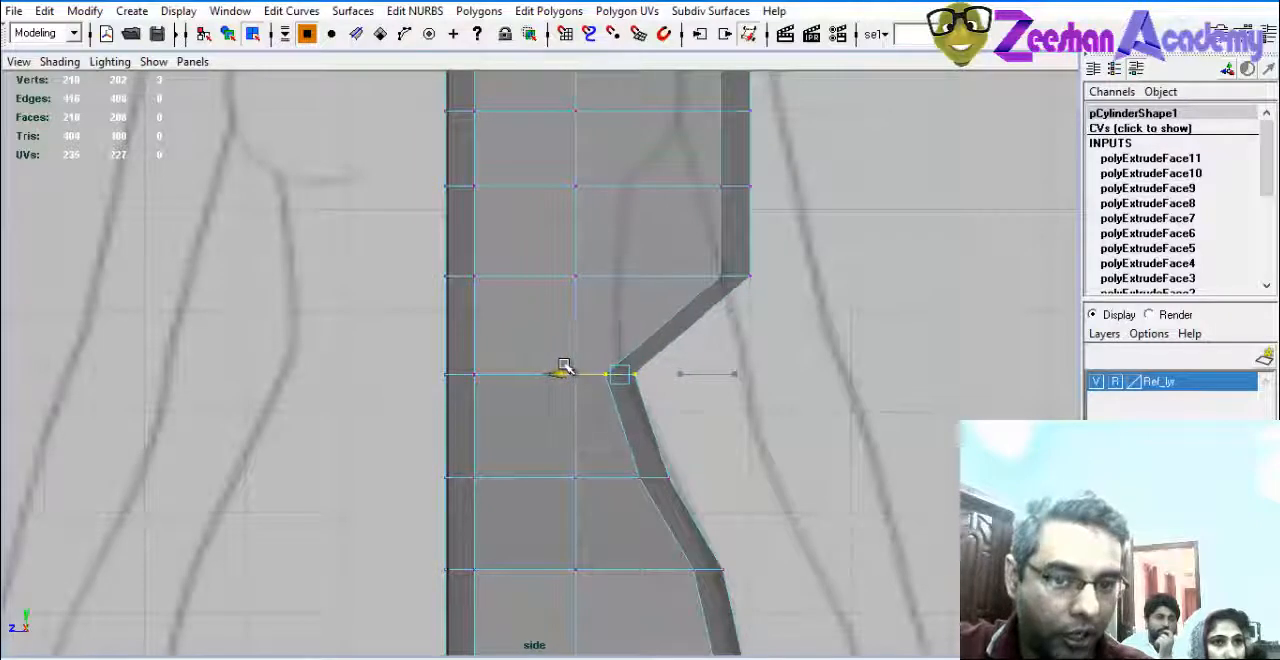
drag(703, 279, 563, 260)
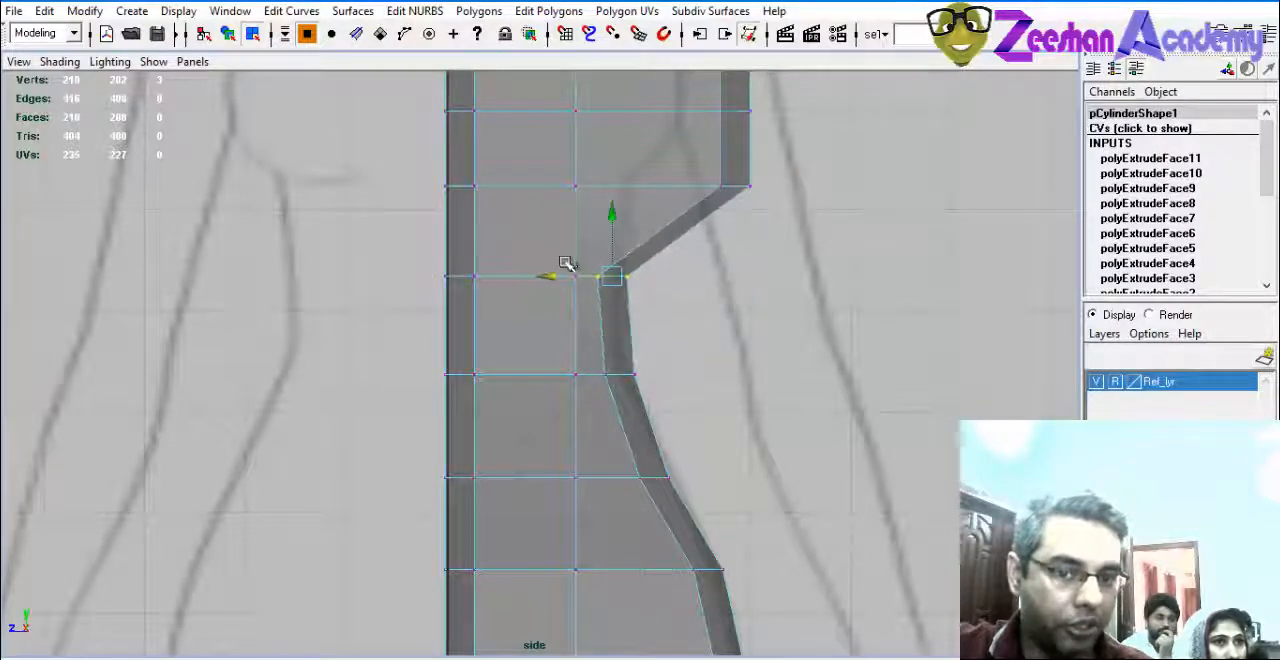
Shift the middle and outer vertices of the two narrow waist rows slightly toward the centre line.
alt+middle_drag(566, 266, 619, 365)
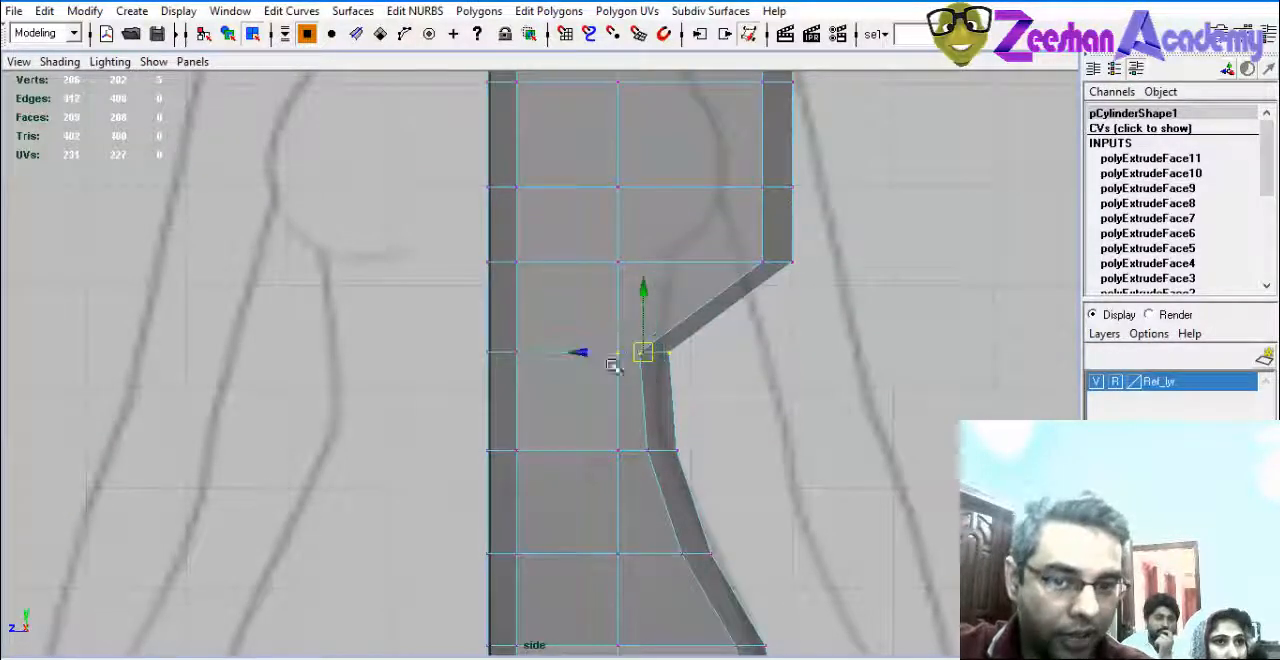
drag(590, 352, 572, 350)
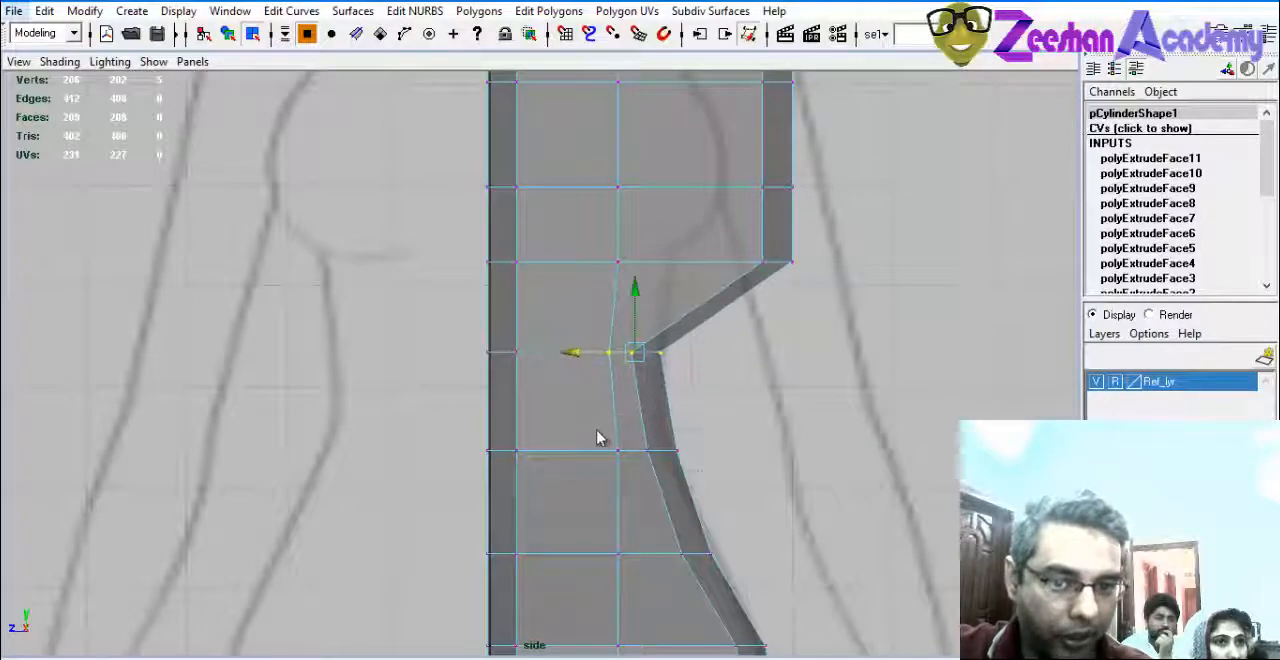
drag(597, 432, 577, 449)
Move the middle and outer vertices of the under-bust row inward, with the outer ones shifted further to the ribcage outline.
alt+middle_drag(683, 336, 698, 391)
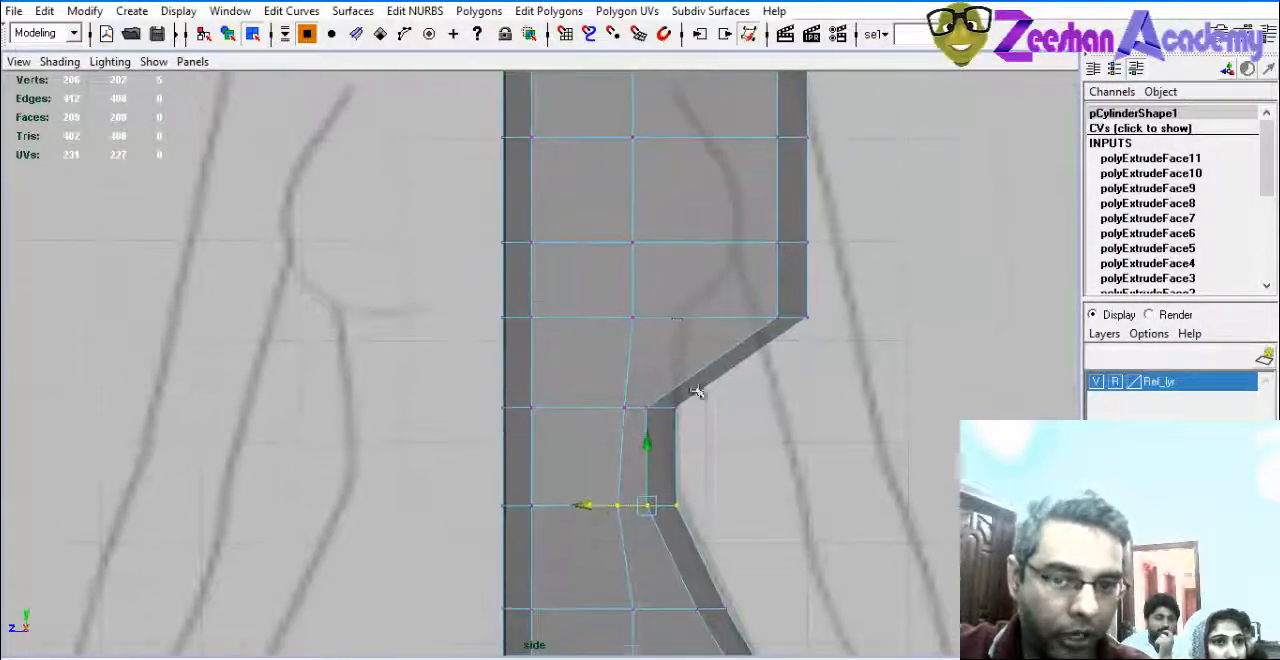
click(638, 318)
drag(606, 300, 814, 352)
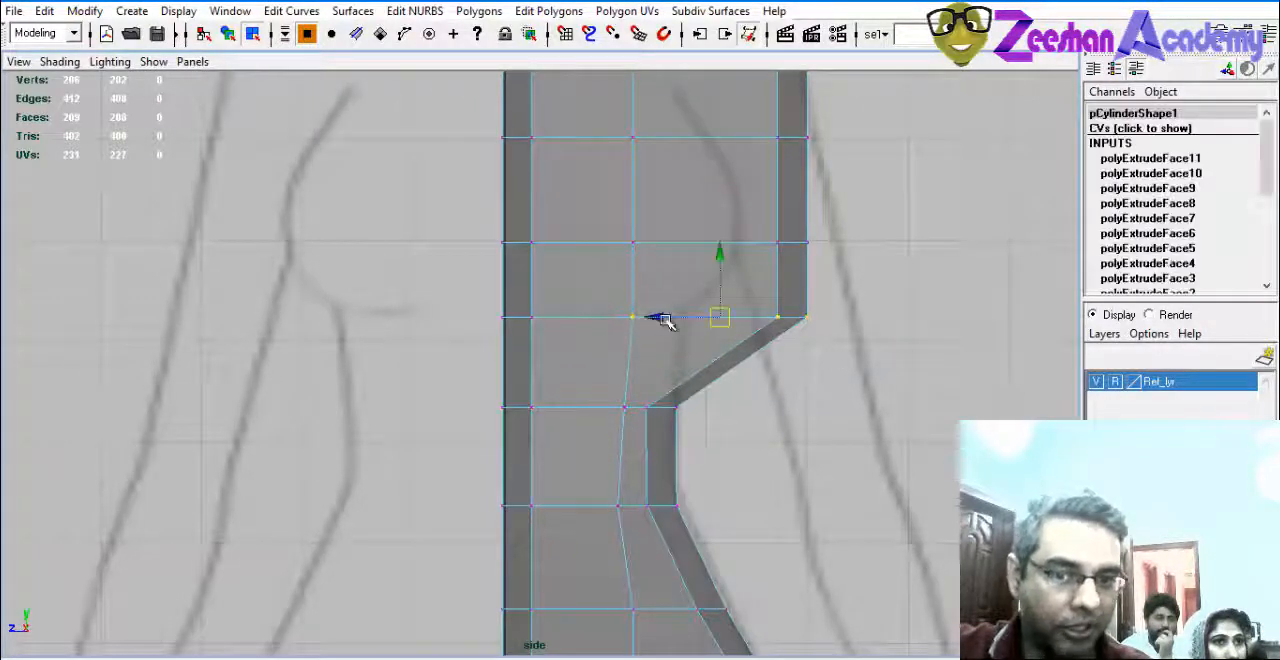
drag(652, 318, 745, 289)
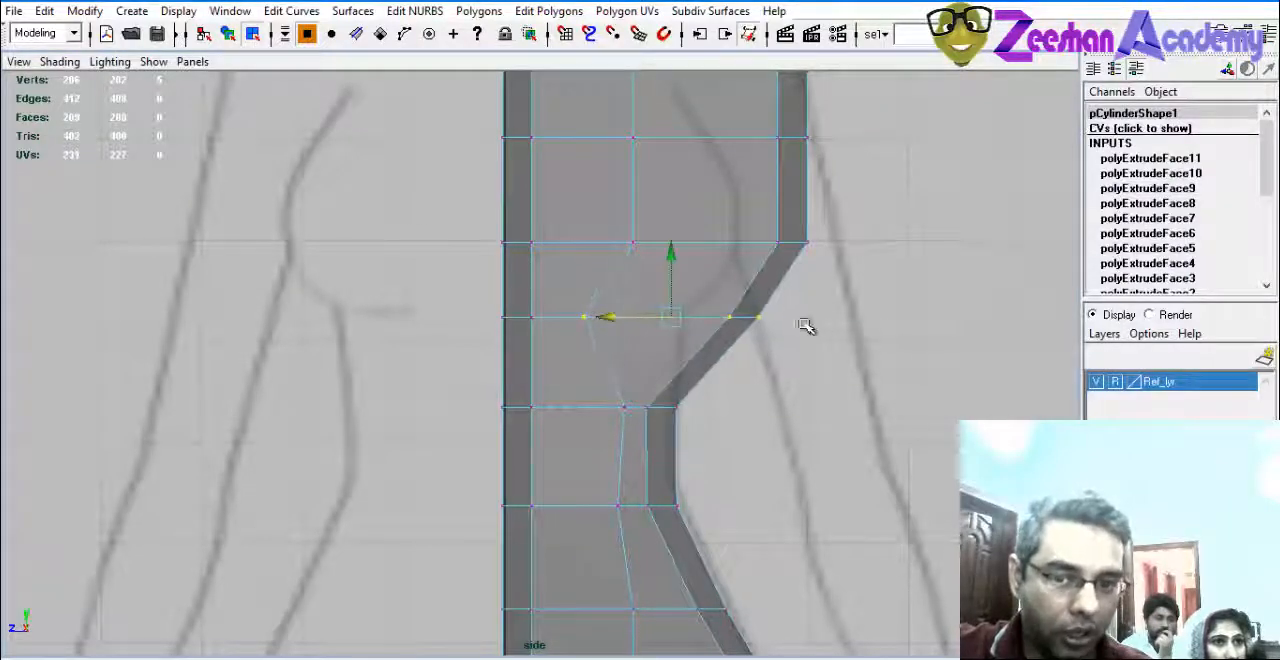
drag(683, 315, 606, 314)
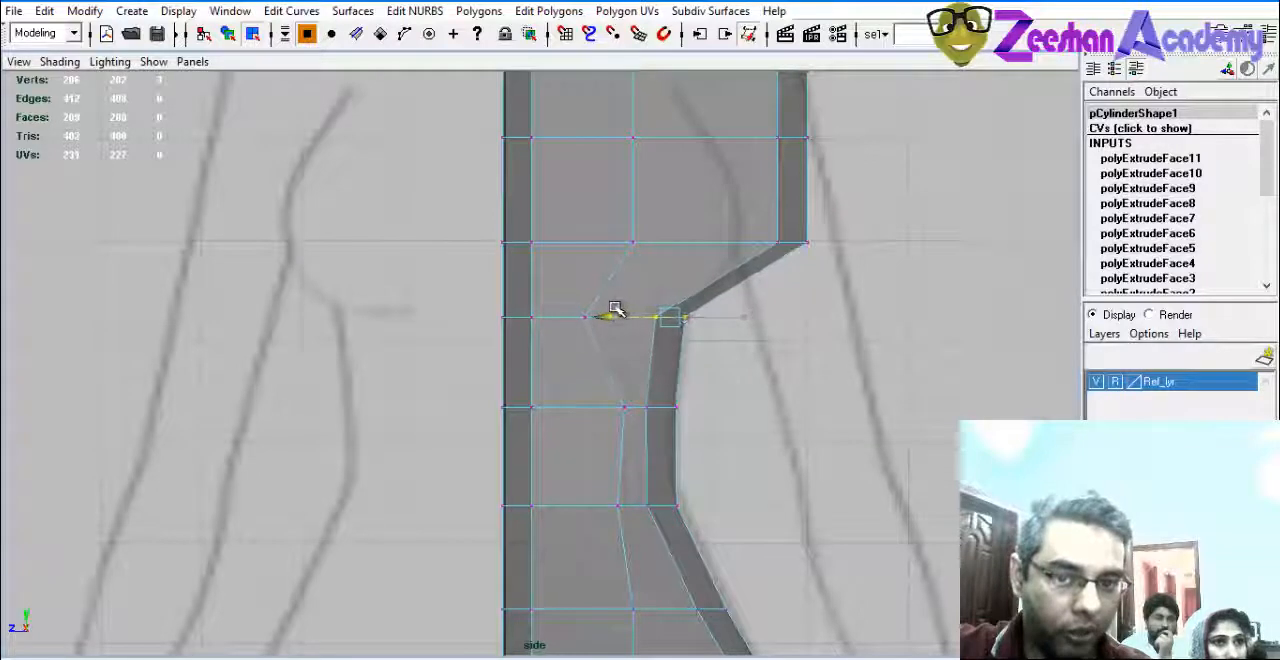
Move the outer vertices of the bust row inward to continue the ribcage contour.
alt+middle_drag(821, 243, 840, 343)
drag(746, 343, 646, 337)
alt+middle_drag(646, 337, 661, 383)
drag(660, 382, 688, 430)
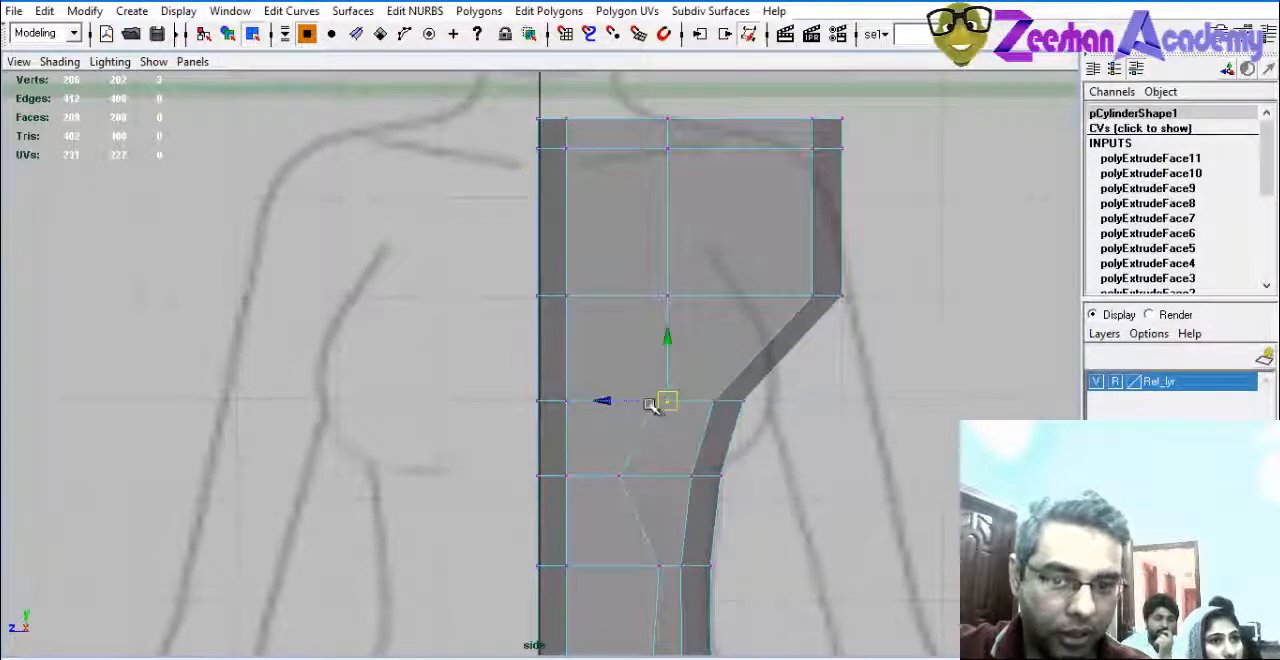
Move the armpit row's outer vertices inward and shift the middle vertices of the chest rows toward the centre line.
drag(796, 273, 862, 320)
drag(762, 292, 694, 289)
alt+middle_drag(694, 289, 720, 337)
drag(695, 386, 595, 362)
alt+middle_drag(719, 326, 755, 360)
Move the outer vertices of the top two shoulder rows inward above the armpit and nudge their middle vertices inward.
drag(829, 212, 912, 260)
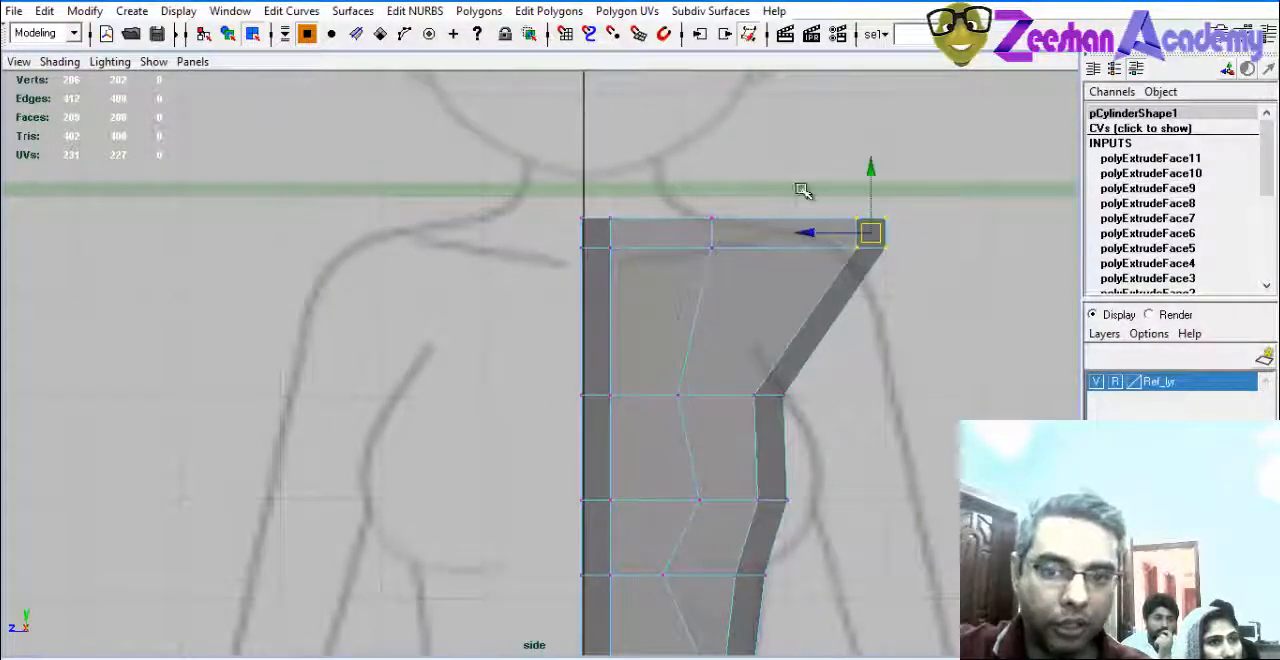
drag(815, 236, 705, 226)
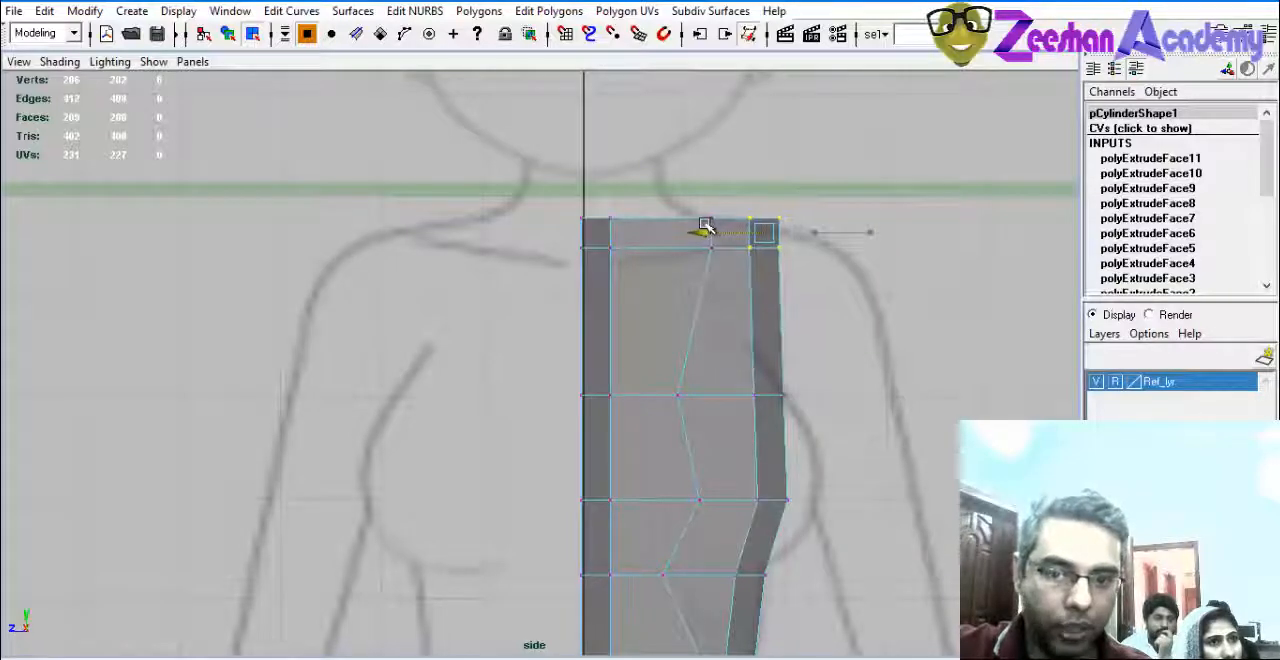
alt+middle_drag(733, 253, 740, 262)
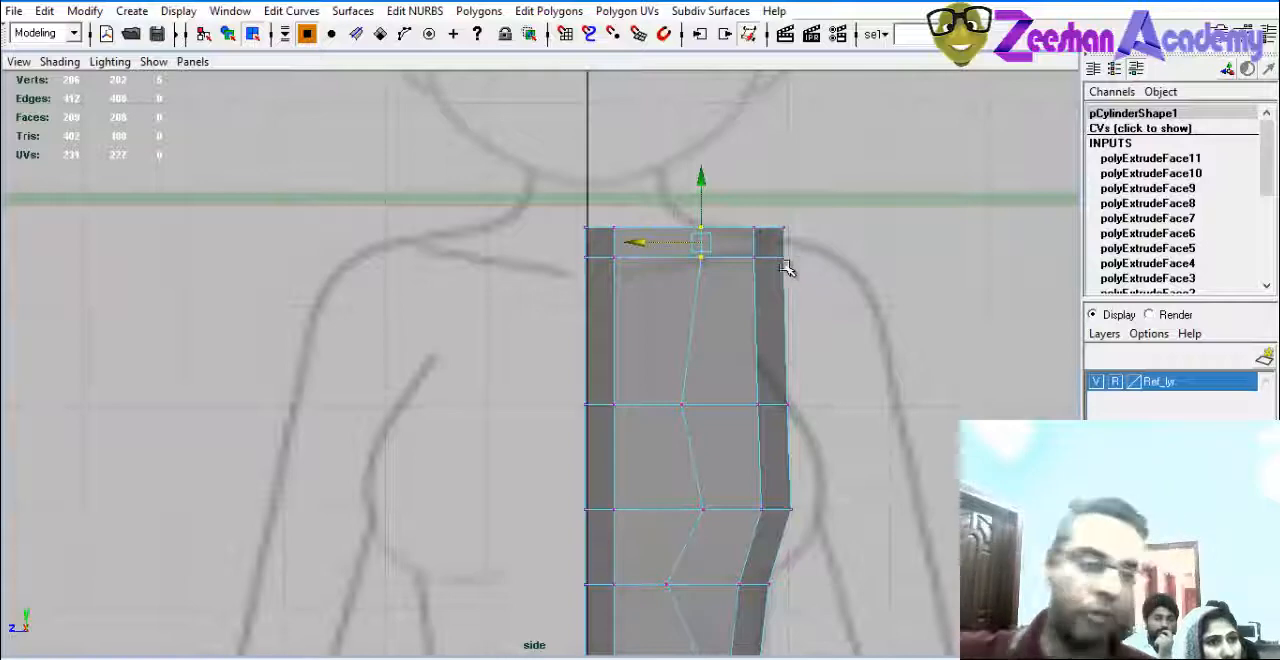
Lower the second shoulder row slightly and shift the outer vertices of the top two rows inward to refine the shoulder edge.
drag(808, 296, 808, 297)
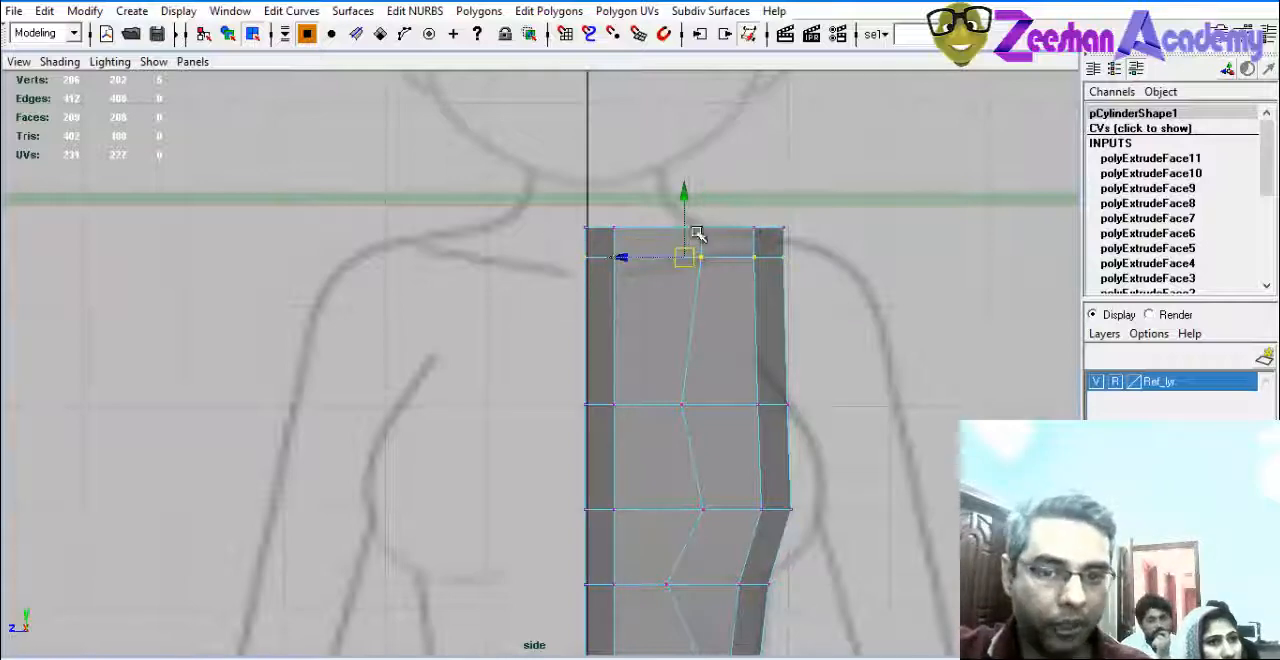
drag(685, 191, 686, 215)
drag(790, 263, 726, 287)
alt+middle_drag(766, 309, 788, 383)
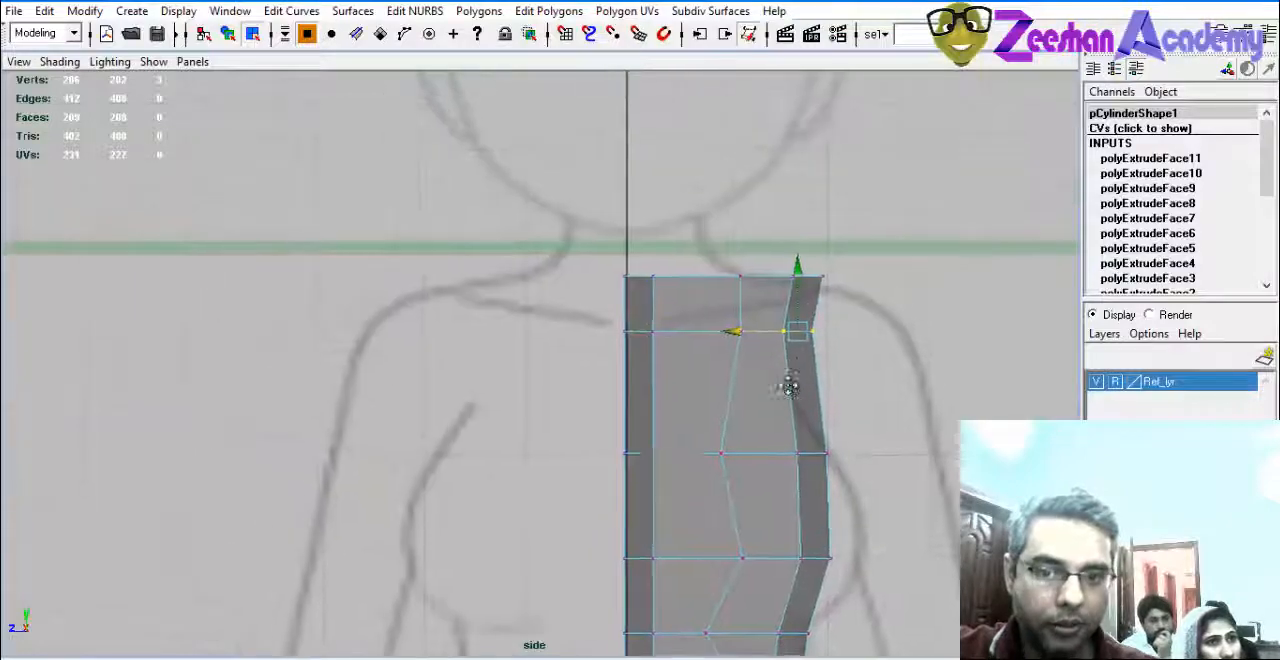
alt+middle_drag(785, 328, 737, 257)
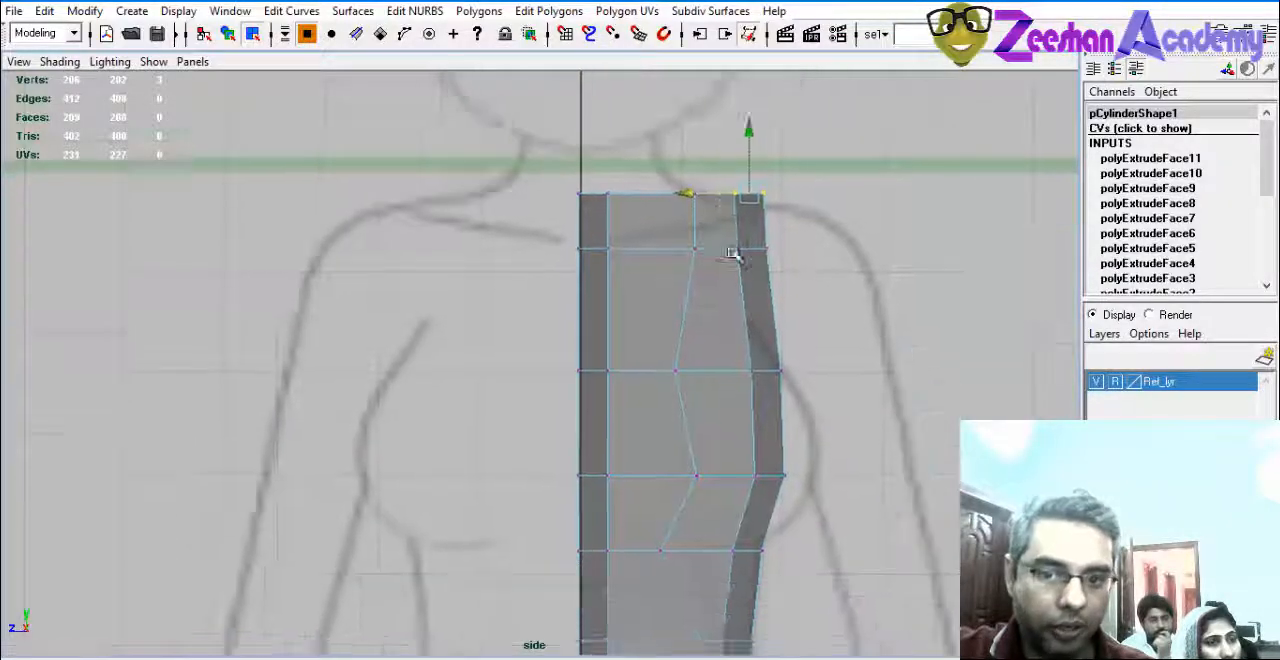
Enlarge the front view and shift the back-edge vertices of the under-bust row outward to the back outline.
key(space)
alt+middle_drag(889, 340, 846, 366)
key(space)
alt+middle_drag(768, 400, 956, 156)
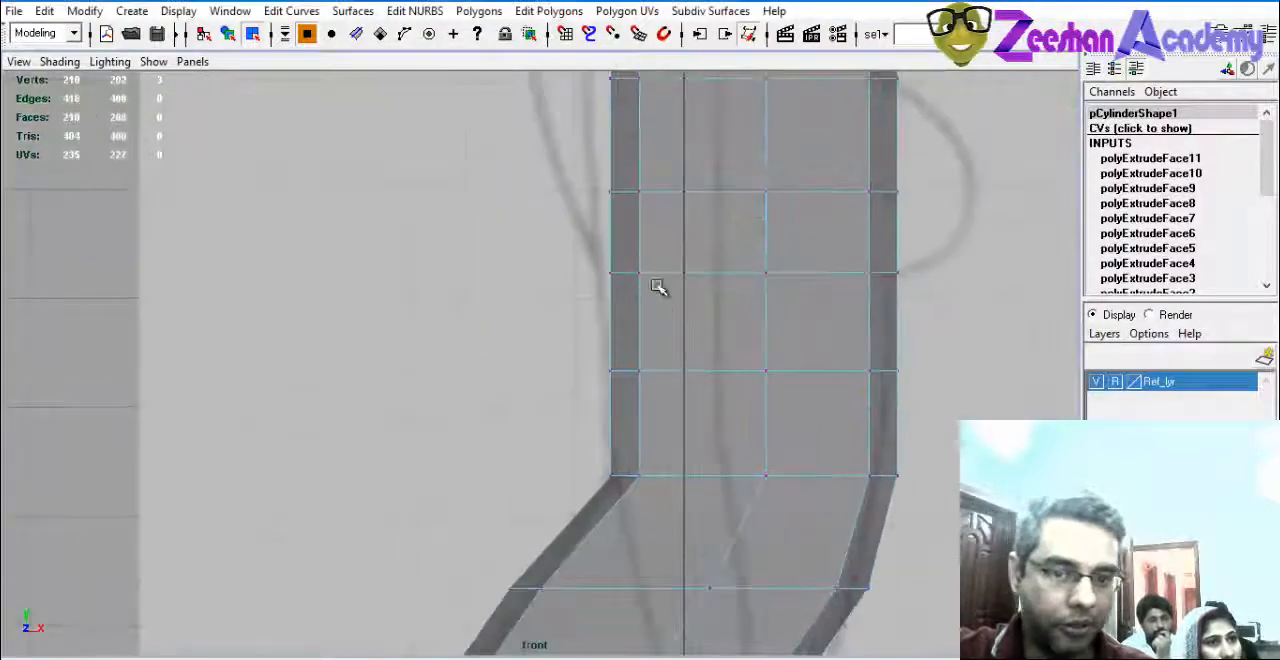
drag(563, 240, 683, 274)
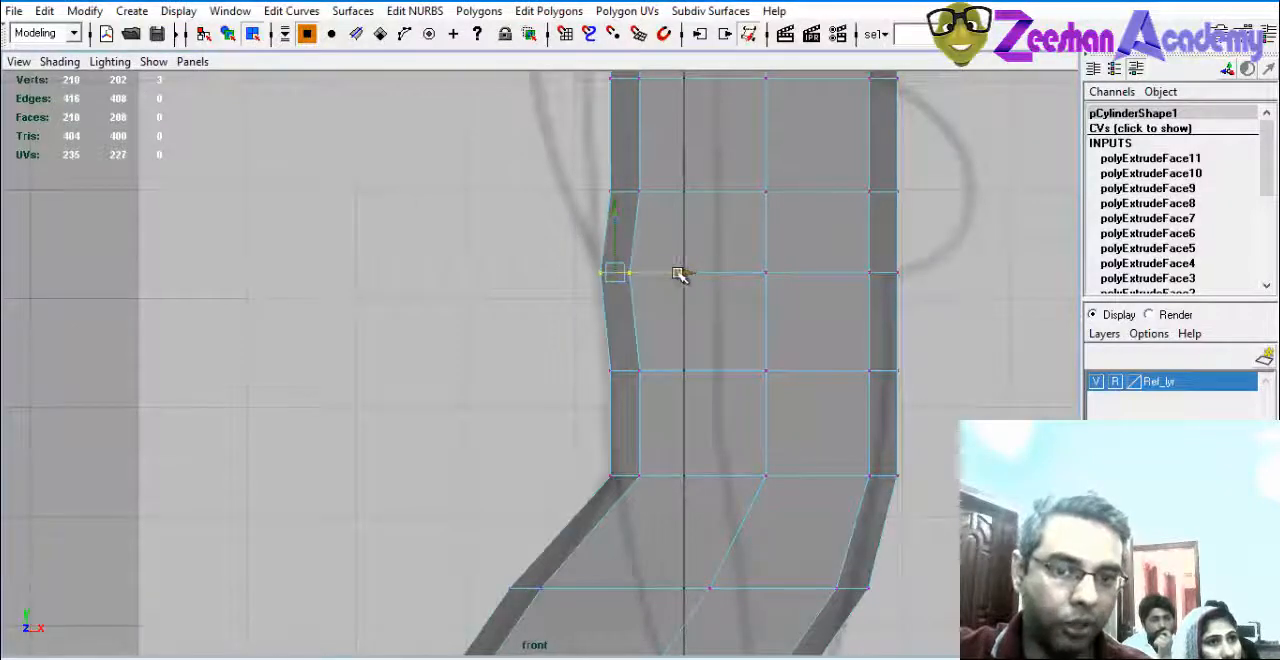
In the front view, move the back-edge vertices of the upper torso rows onto the curve of the back up to the neck.
key(space)
alt+middle_drag(386, 486, 326, 368)
scroll(326, 368, up, 2)
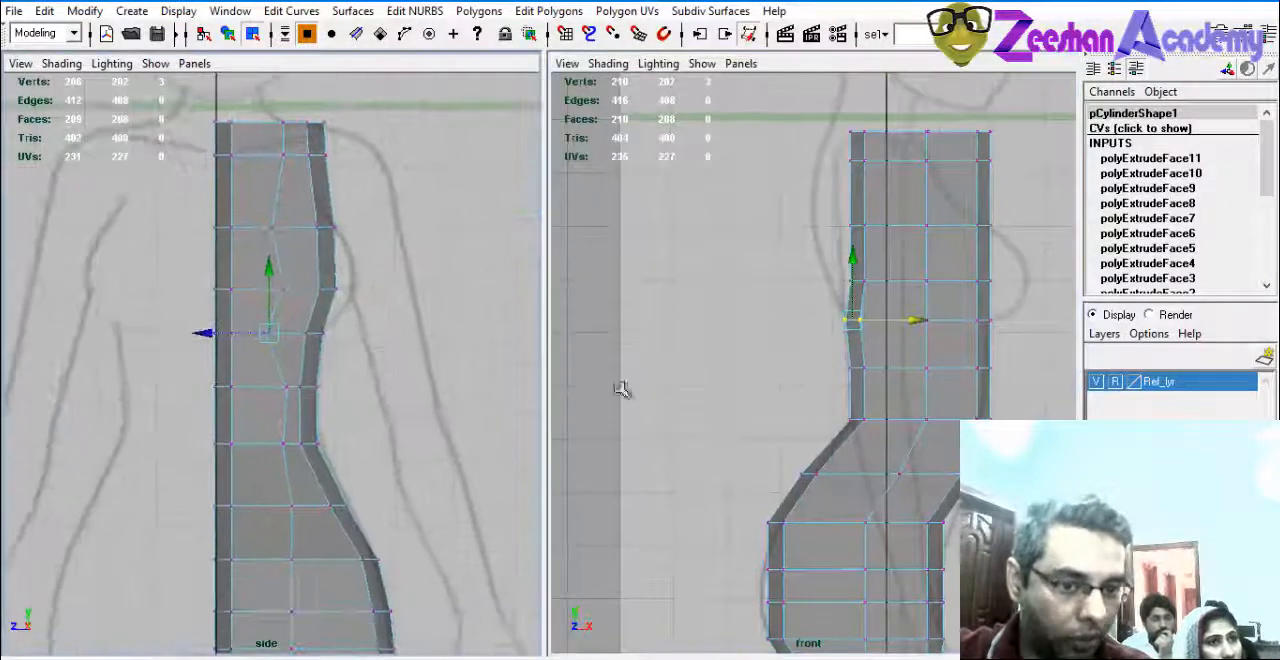
alt+middle_drag(886, 291, 878, 360)
drag(912, 352, 887, 348)
alt+middle_drag(886, 347, 884, 372)
mouse_move(895, 301)
mouse_down()
mouse_move(827, 338)
mouse_move(879, 319)
mouse_up()
alt+middle_drag(884, 282, 884, 307)
drag(834, 272, 887, 253)
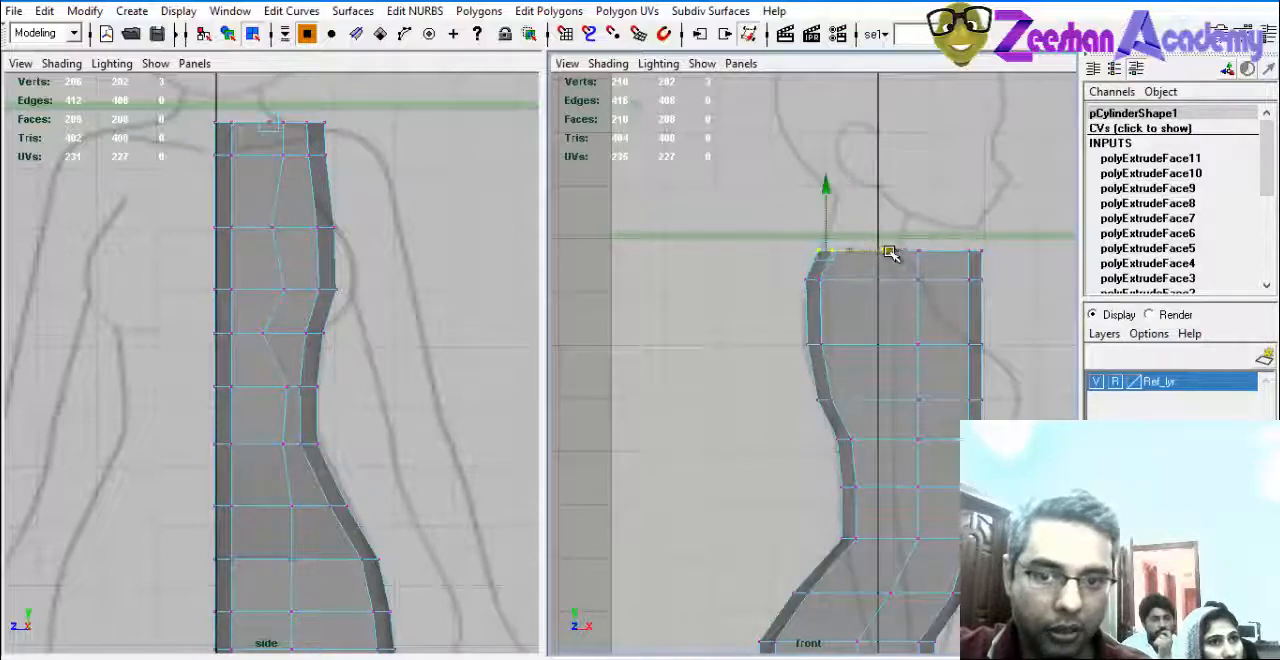
In the front view, move the back-edge vertices of the two rows above the buttocks inward onto the lower back outline.
alt+middle_drag(851, 356, 829, 246)
alt+middle_drag(770, 468, 728, 391)
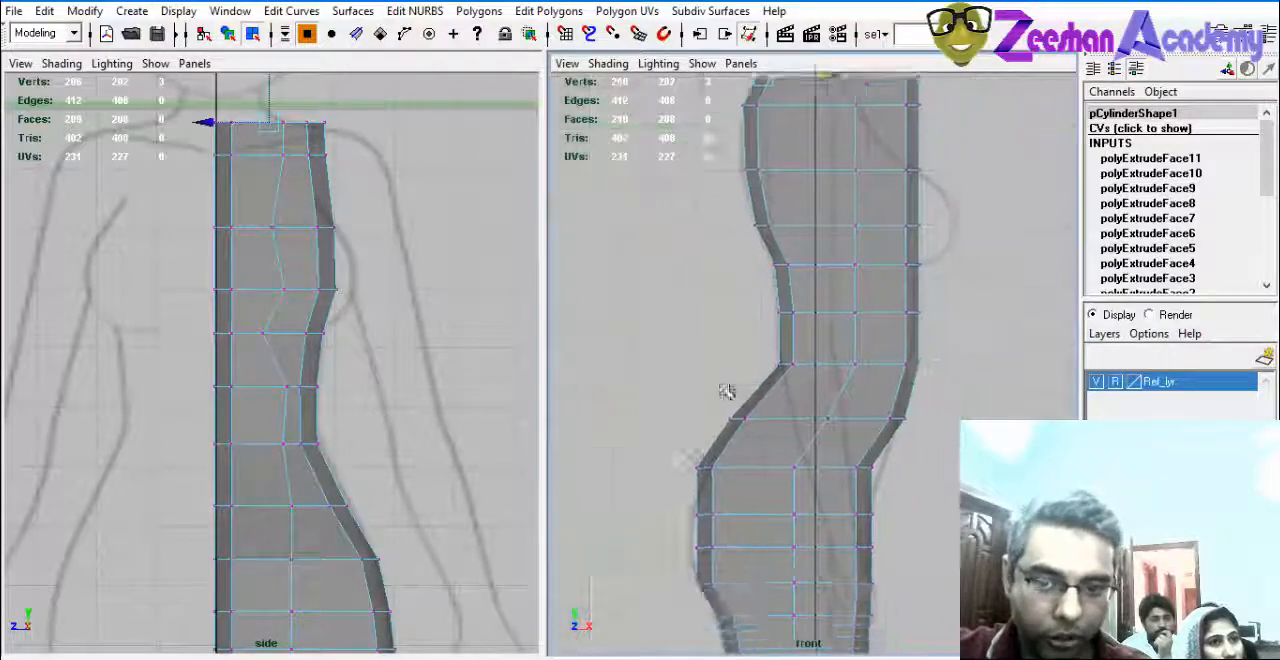
alt+right_drag(728, 391, 663, 321)
drag(736, 312, 809, 380)
alt+middle_drag(811, 455, 869, 352)
drag(720, 370, 790, 411)
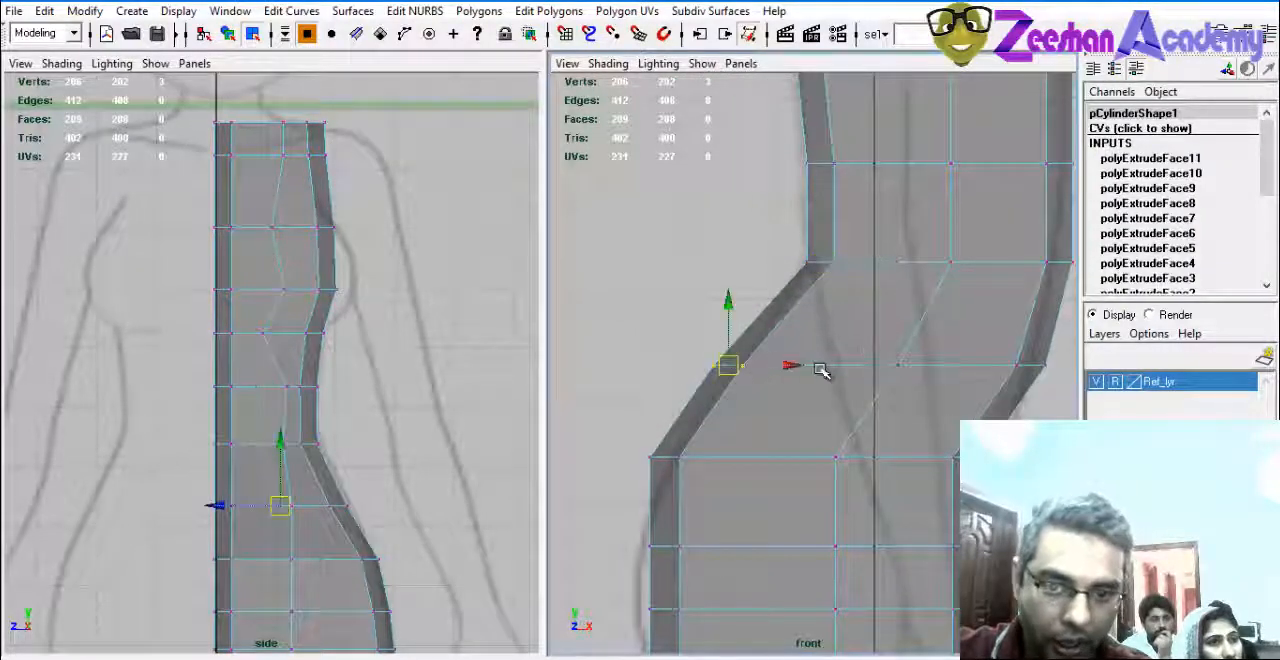
drag(791, 366, 811, 370)
alt+middle_drag(757, 423, 794, 332)
drag(699, 366, 658, 396)
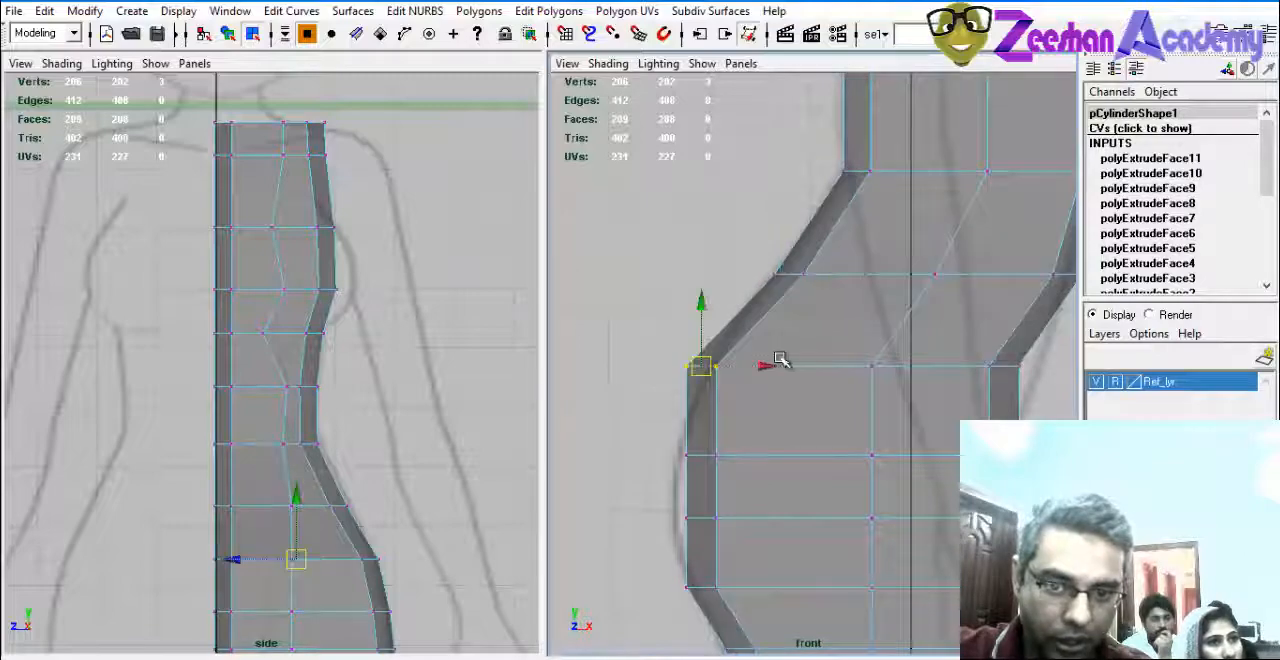
drag(767, 367, 785, 370)
Shift the back-edge vertices of the fullest buttock rows outward to the reference curve.
drag(733, 430, 659, 495)
drag(757, 457, 672, 545)
drag(759, 521, 741, 521)
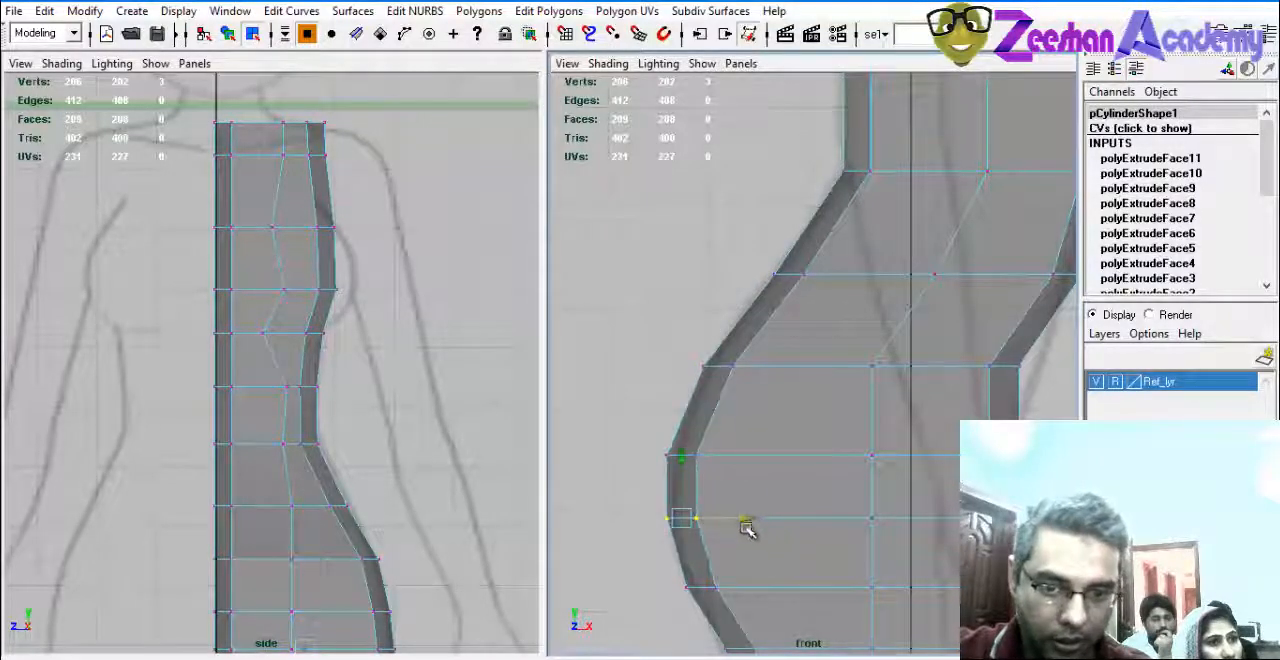
alt+middle_drag(768, 550, 691, 623)
Move the front-edge vertices of the upper hip rows outward to meet the front body outline.
alt+middle_drag(1009, 326, 960, 228)
click(929, 340)
drag(994, 346, 1012, 347)
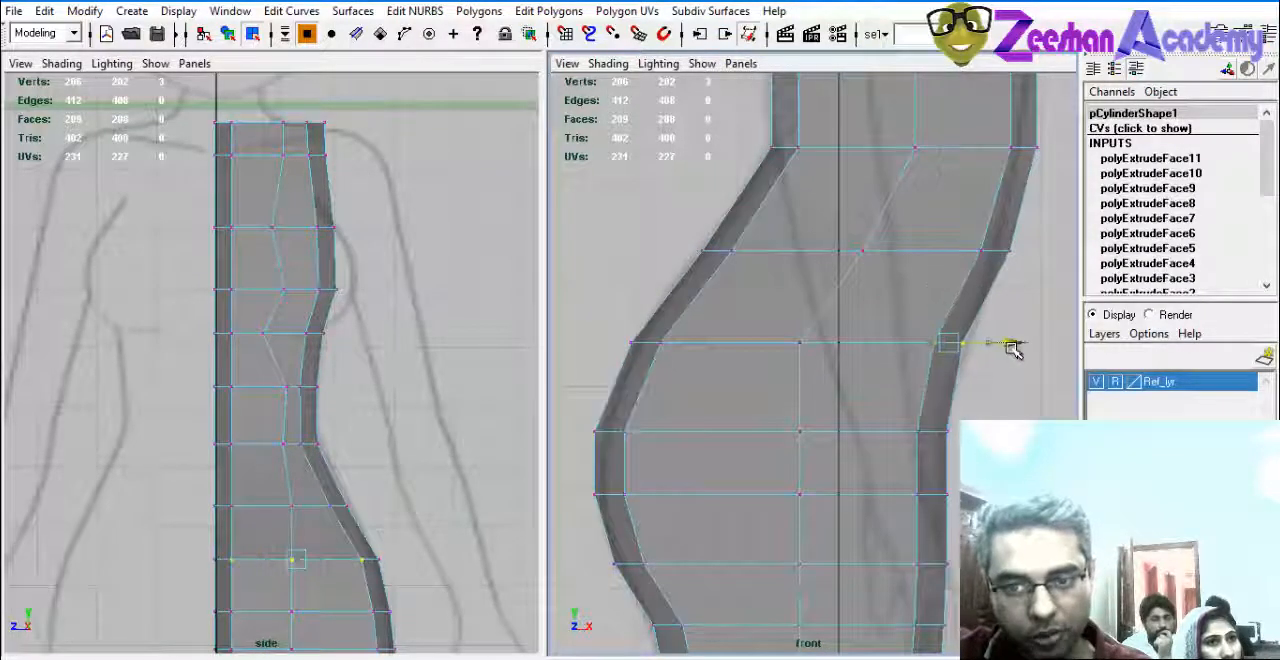
alt+middle_drag(957, 427, 977, 380)
click(941, 386)
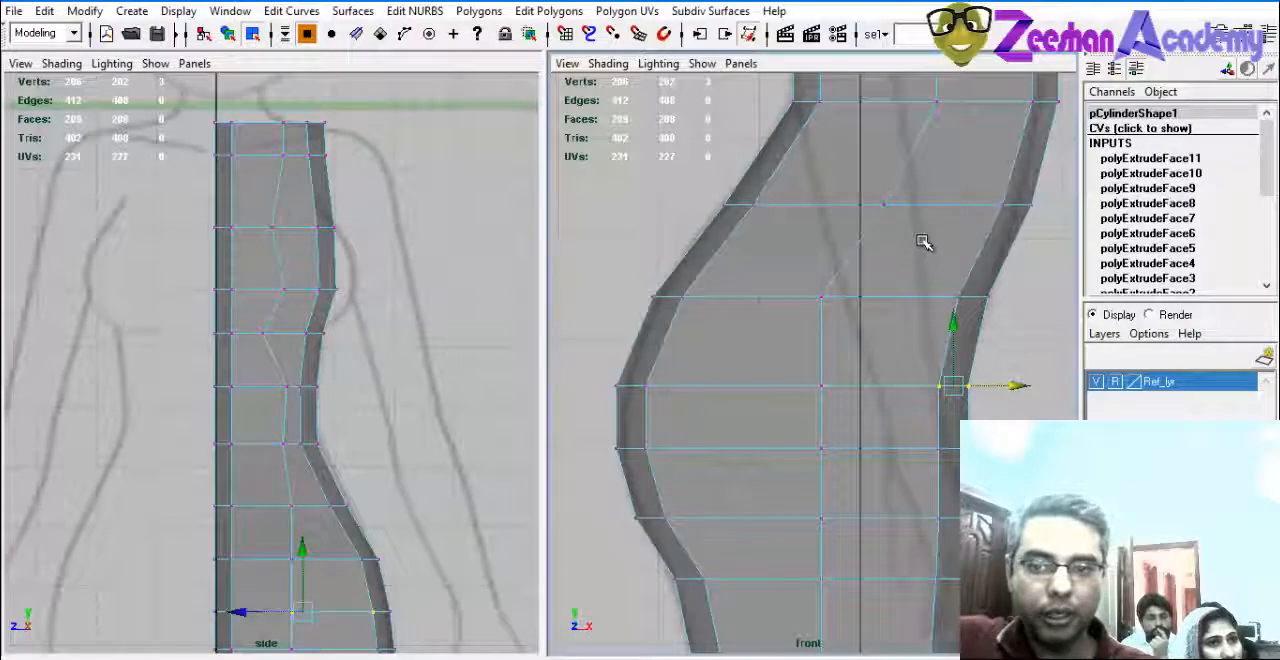
Move the front-edge vertices of the belly row just below the waist inward onto the reference outline.
alt+middle_drag(938, 236, 790, 401)
alt+right_drag(840, 386, 916, 361)
click(876, 366)
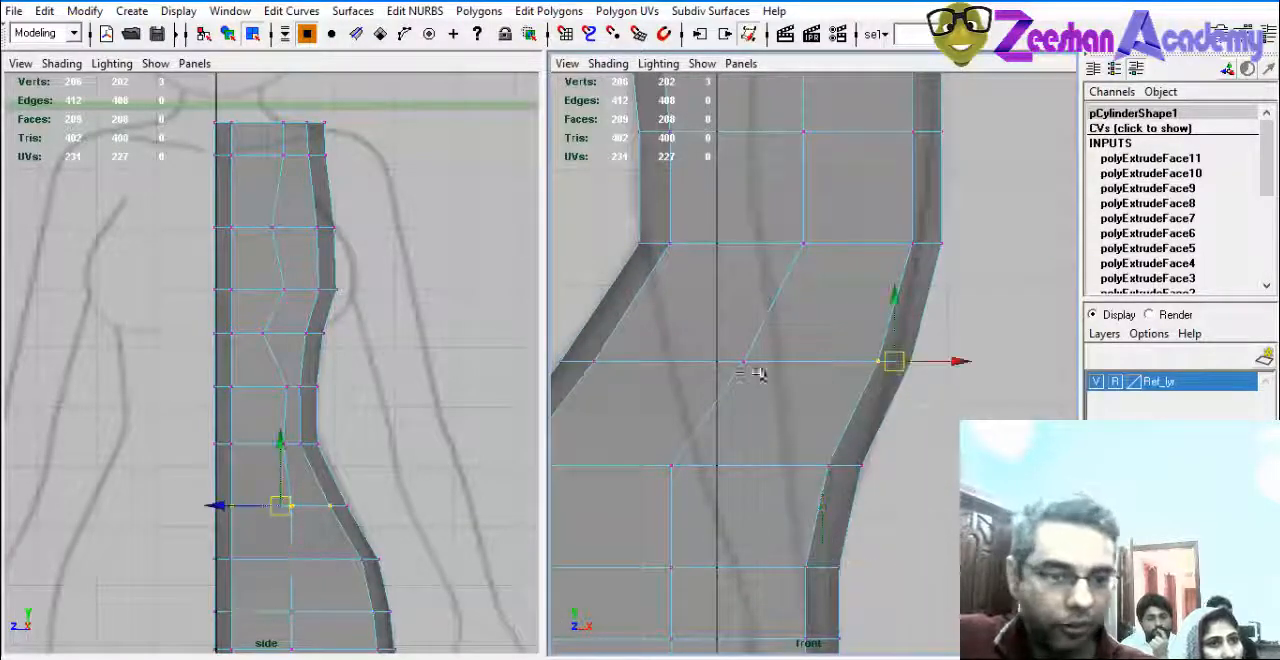
alt+middle_drag(760, 371, 745, 383)
click(923, 353)
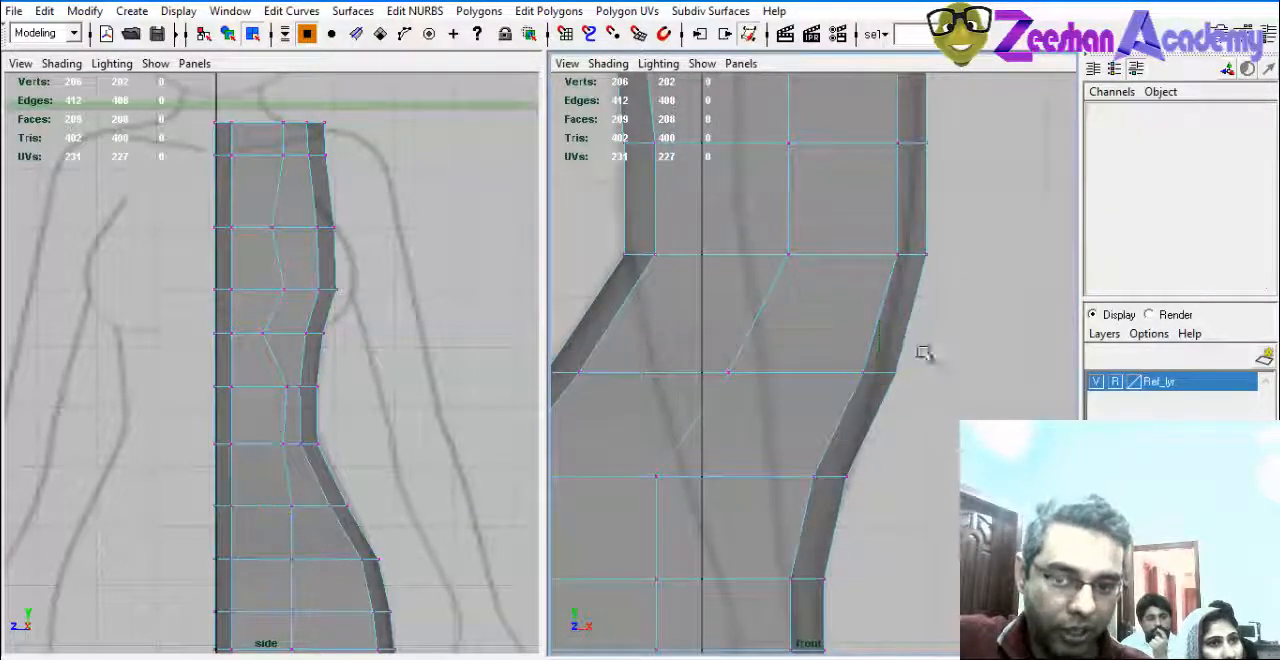
click(896, 374)
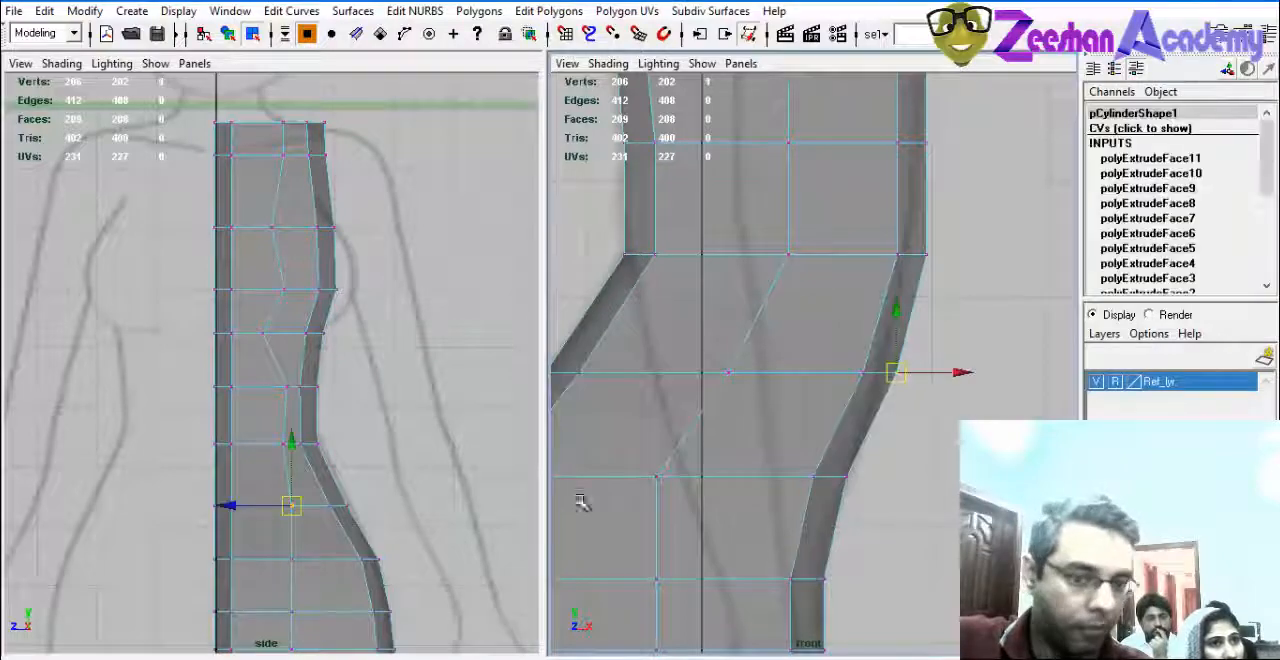
alt+middle_drag(327, 528, 327, 492)
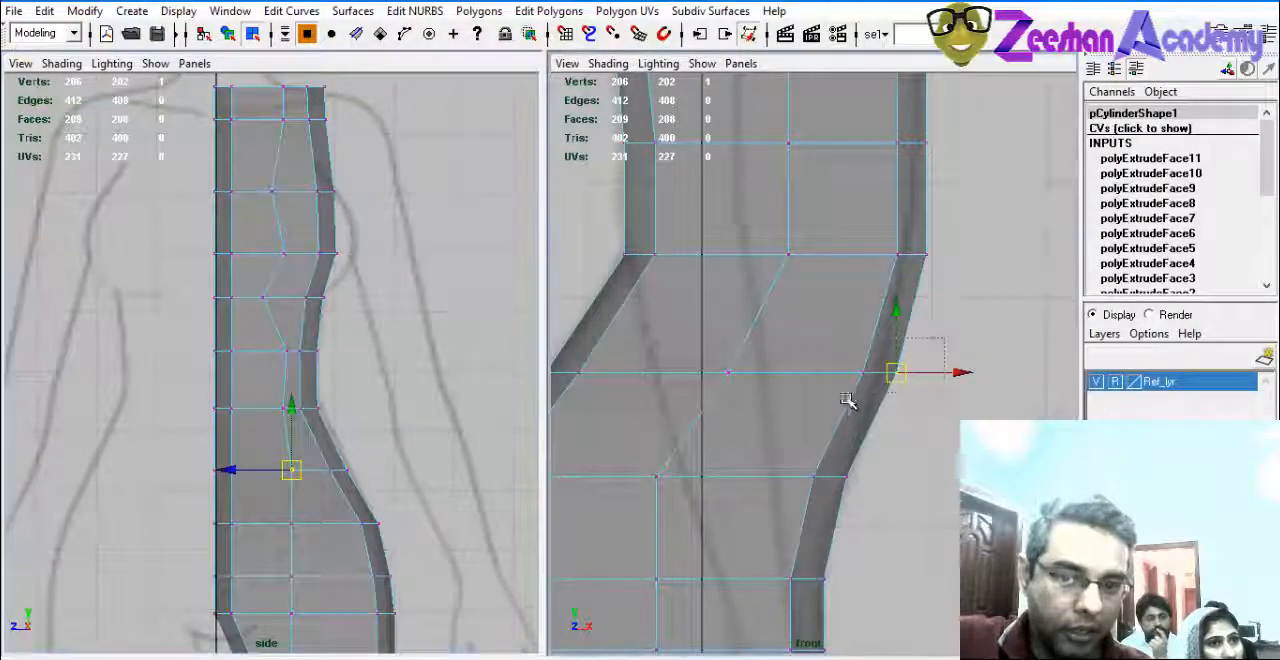
shift+drag(842, 395, 914, 338)
alt+middle_drag(922, 345, 922, 369)
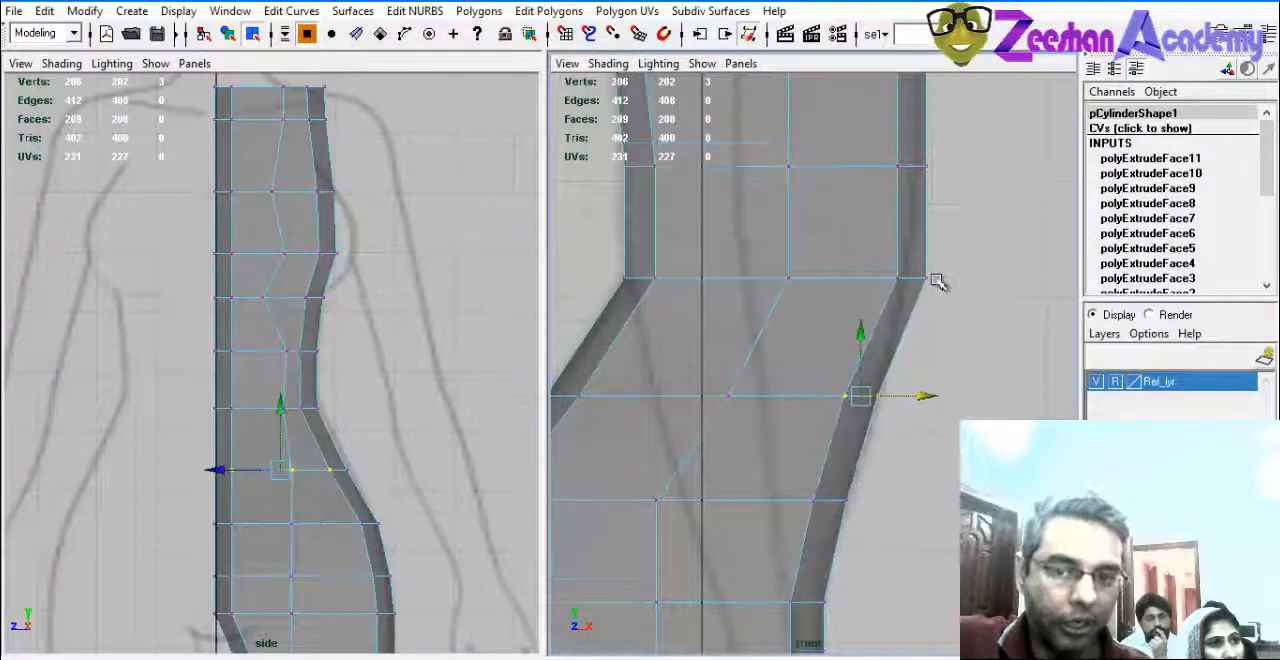
Shift the front-edge vertices of the waist row and the row above it inward to the belly outline.
drag(893, 291, 970, 267)
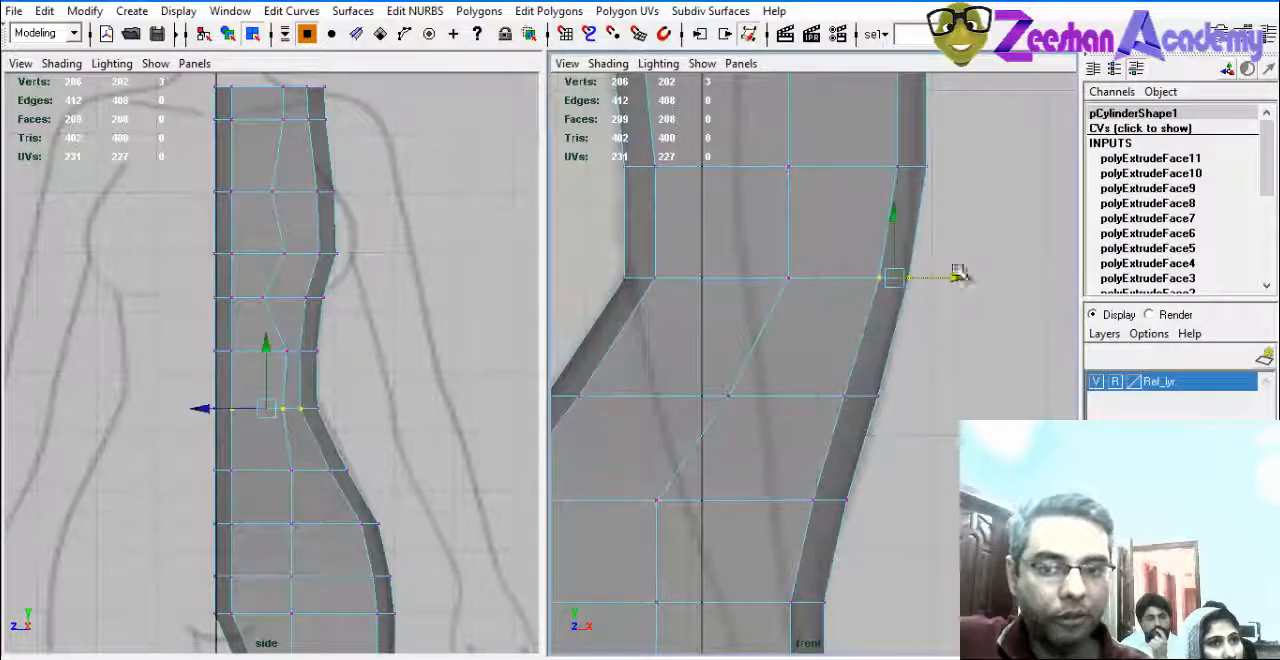
alt+middle_drag(957, 274, 978, 396)
drag(880, 370, 953, 347)
alt+middle_drag(995, 154, 1006, 277)
alt+middle_drag(1005, 203, 1032, 377)
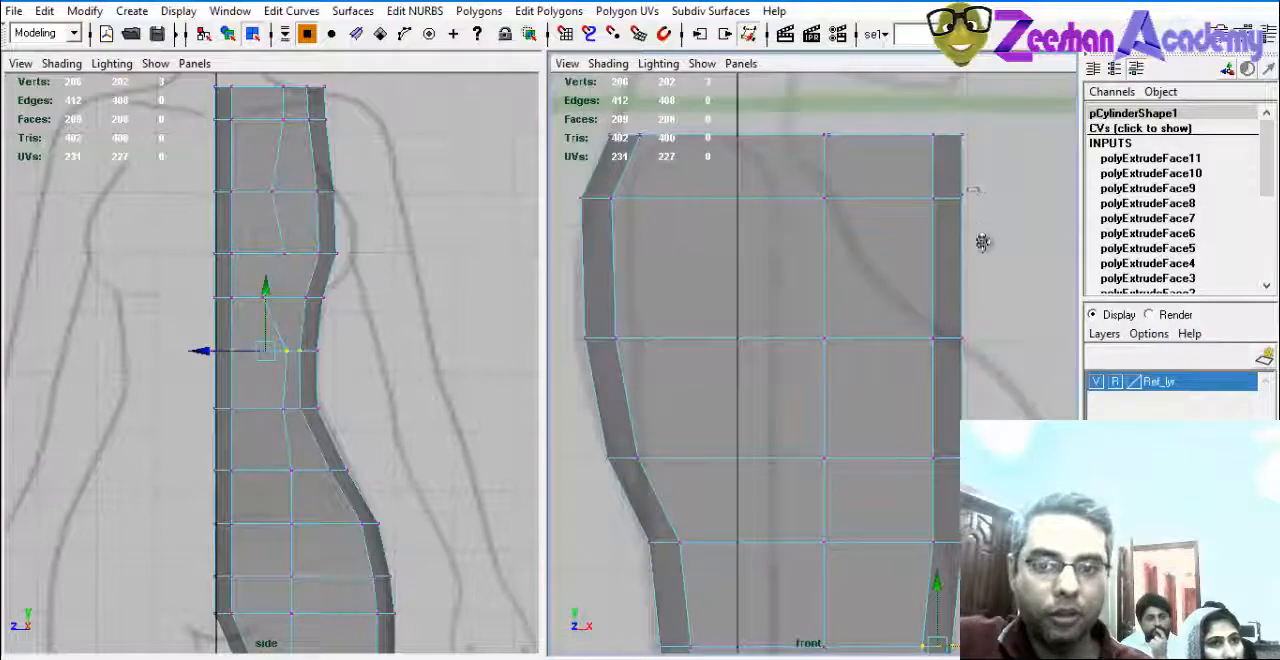
Move the top row's front and middle vertices back toward the neck base and shift the second row's middle vertices back.
alt+middle_drag(959, 112, 978, 197)
drag(822, 204, 840, 230)
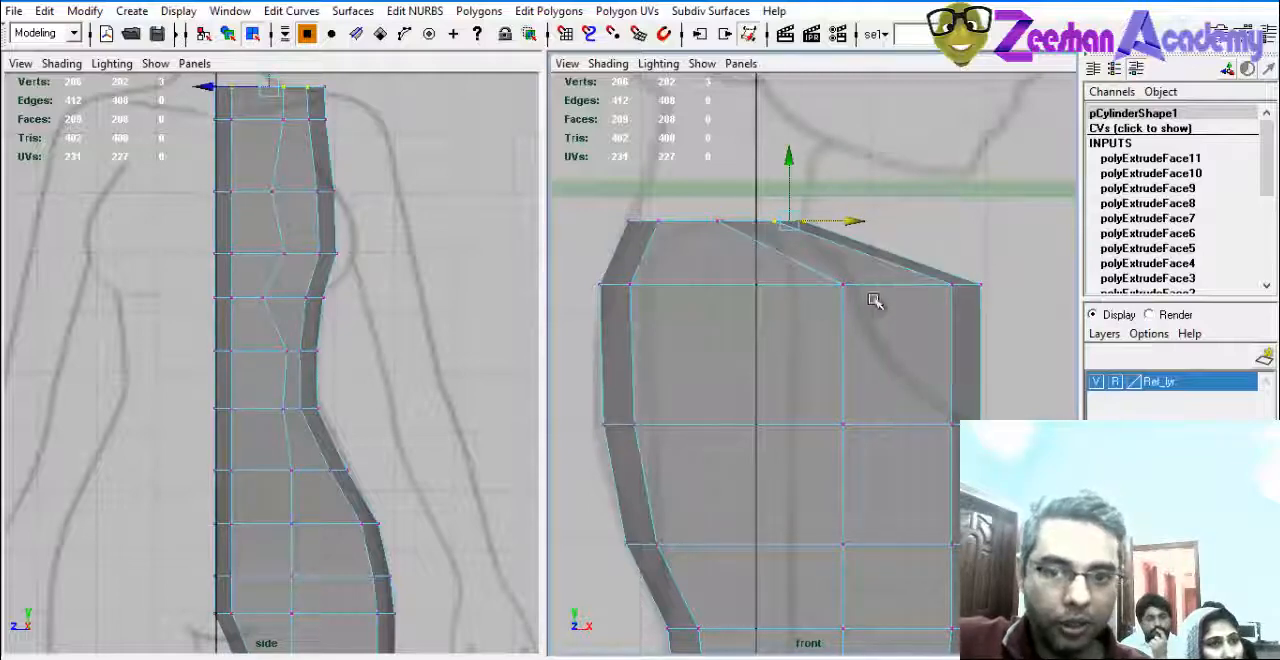
mouse_move(820, 304)
mouse_down()
mouse_move(864, 262)
mouse_move(820, 282)
mouse_up()
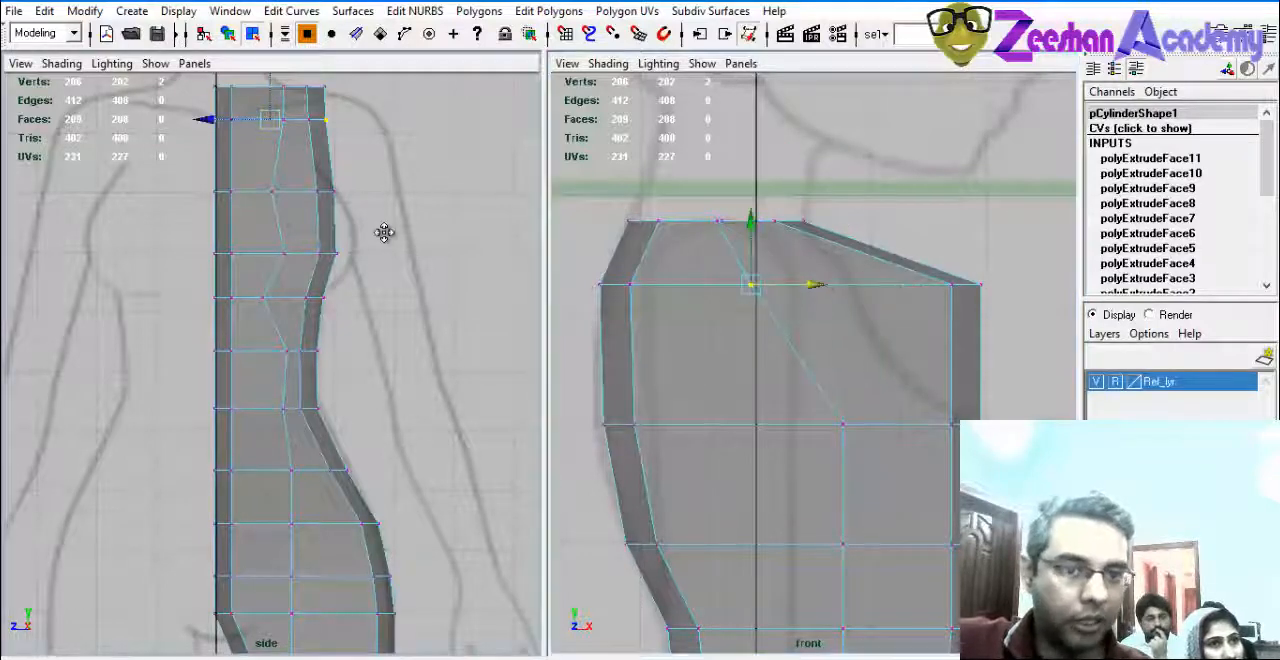
Reposition the front-edge vertices of the second row and the chest rows to follow the torso's front outline.
alt+middle_drag(386, 234, 394, 293)
drag(934, 262, 904, 288)
alt+middle_drag(1006, 406, 1000, 328)
drag(1000, 327, 930, 366)
drag(1029, 345, 1007, 346)
alt+middle_drag(973, 410, 983, 304)
drag(912, 459, 1029, 444)
alt+middle_drag(950, 268, 948, 188)
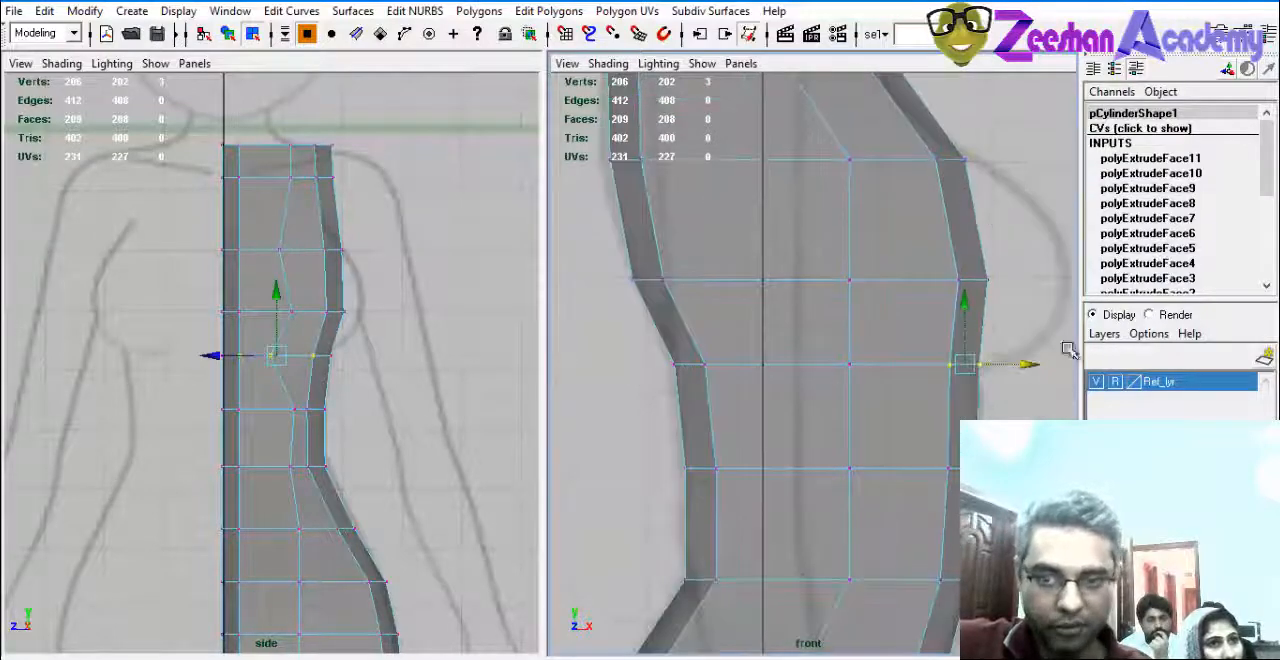
Examine the hip, leg and torso profile against the reference in the front and side views.
alt+middle_drag(947, 387, 925, 271)
scroll(923, 275, down, 5)
alt+middle_drag(908, 429, 909, 282)
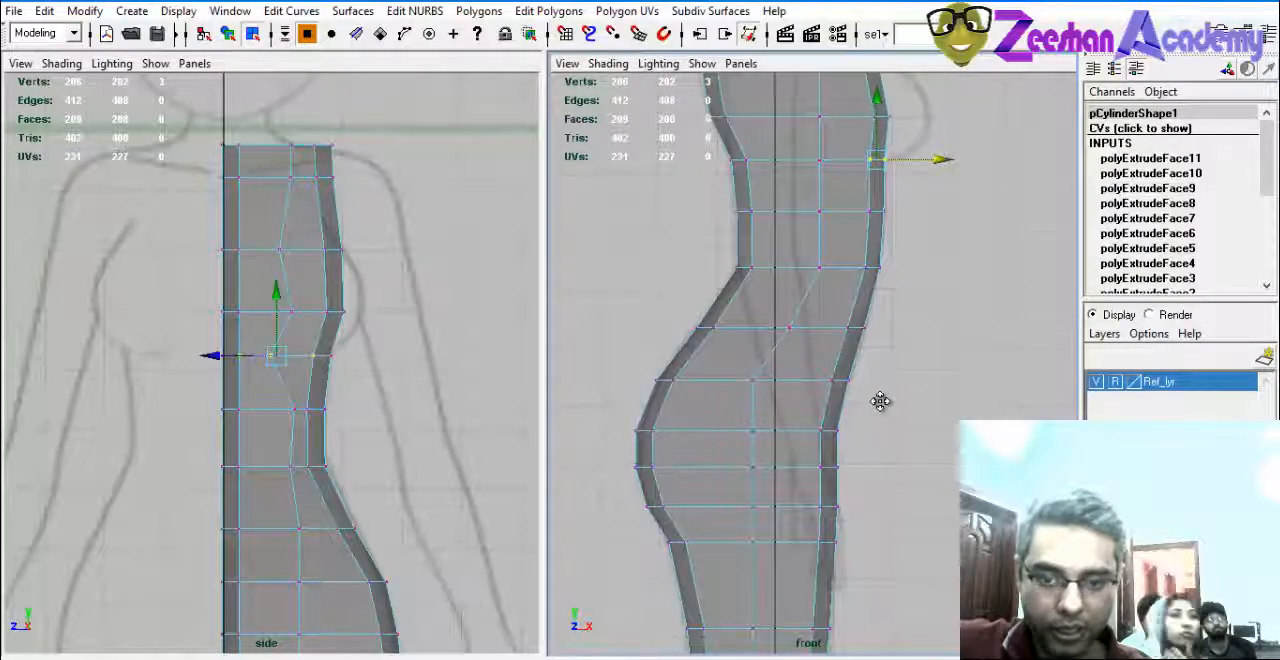
alt+middle_drag(880, 401, 908, 78)
key(space)
alt+middle_drag(790, 238, 834, 509)
scroll(834, 509, down, 5)
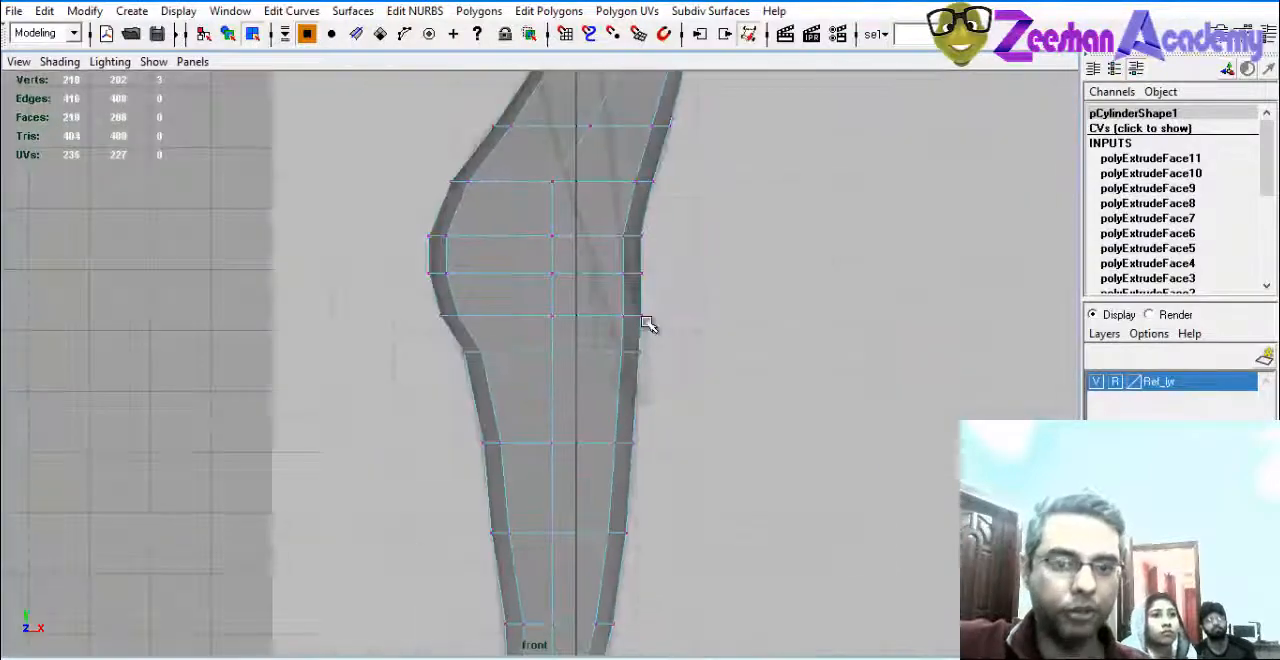
key(space)
mouse_move(264, 354)
alt+middle_down()
mouse_move(269, 286)
mouse_move(276, 362)
alt+middle_up()
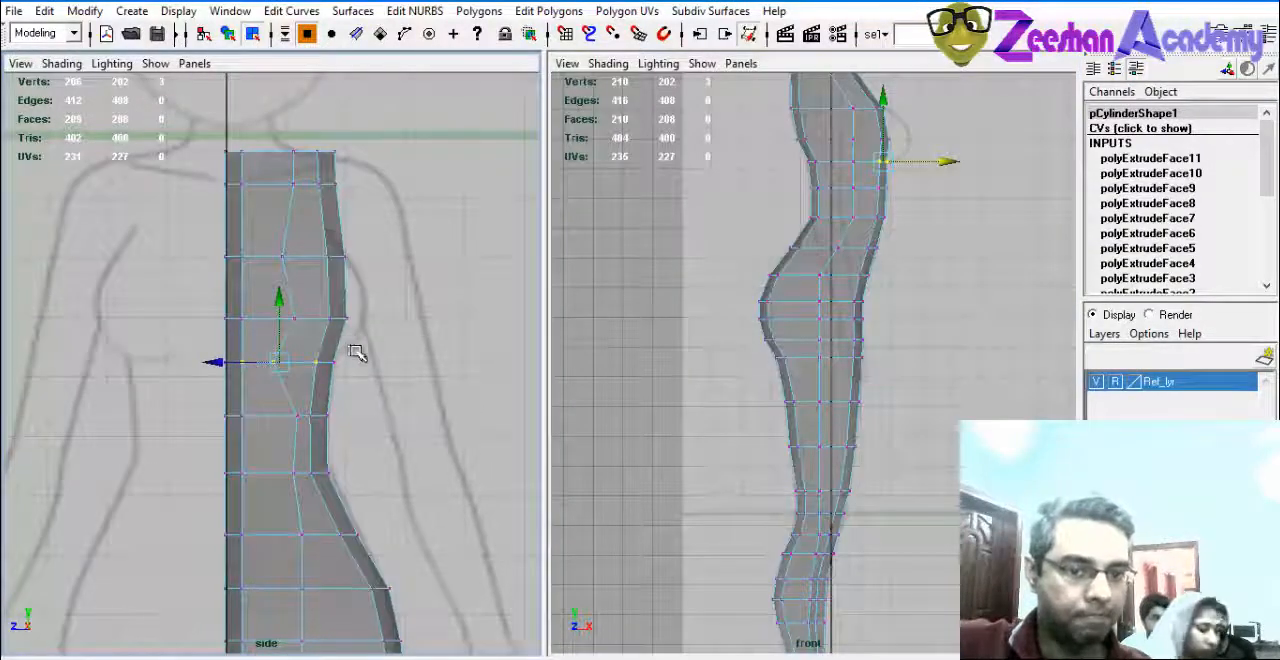
key(space)
click(854, 318)
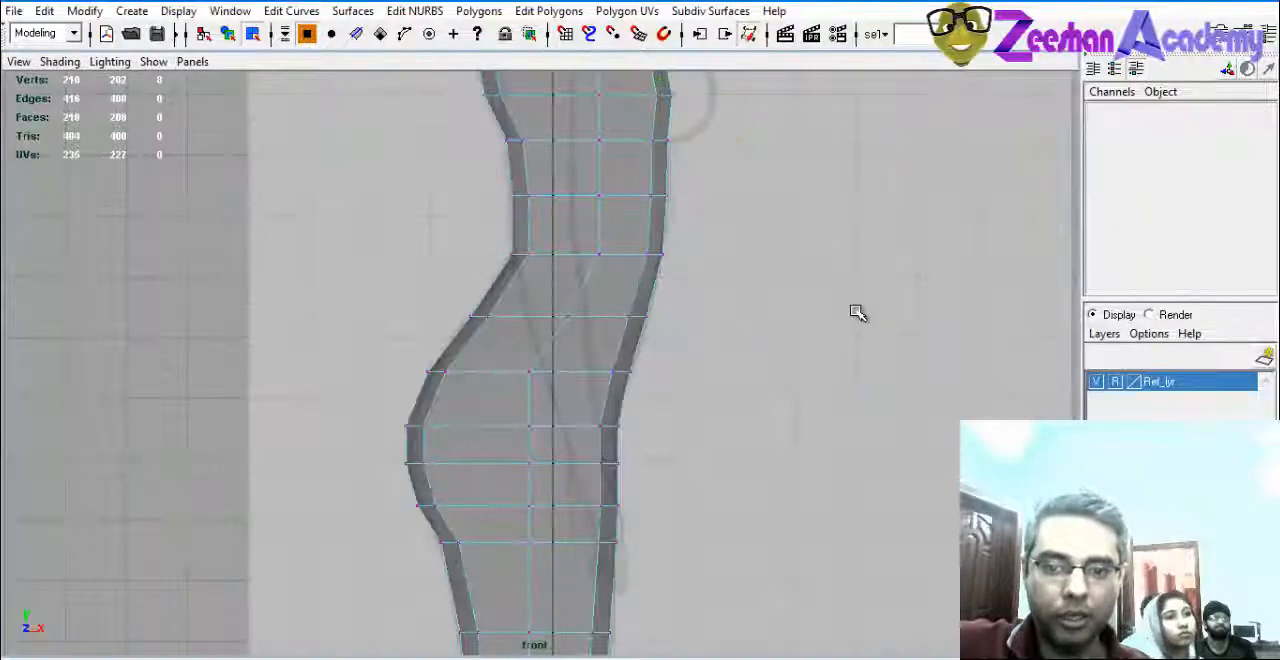
key(space)
In the perspective view, hide the Ref_lyr layer and turn off X-Ray shading.
drag(855, 288, 856, 258)
alt+drag(890, 418, 529, 383)
scroll(529, 383, down, 5)
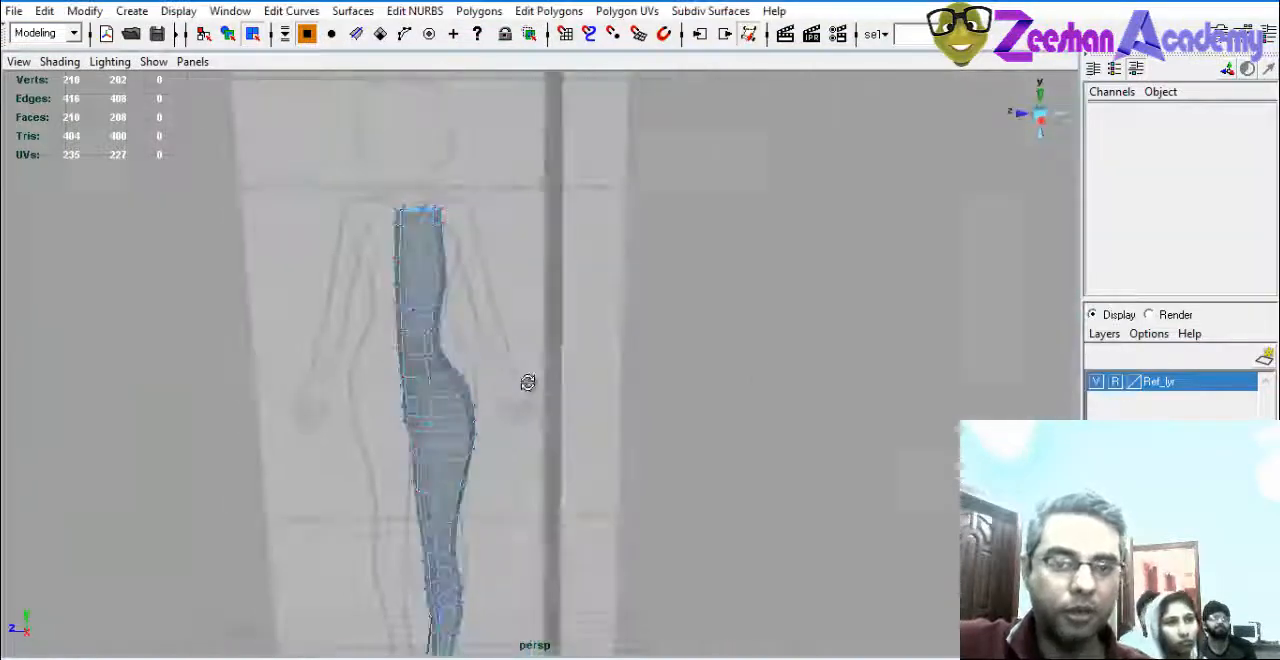
click(1096, 382)
click(60, 62)
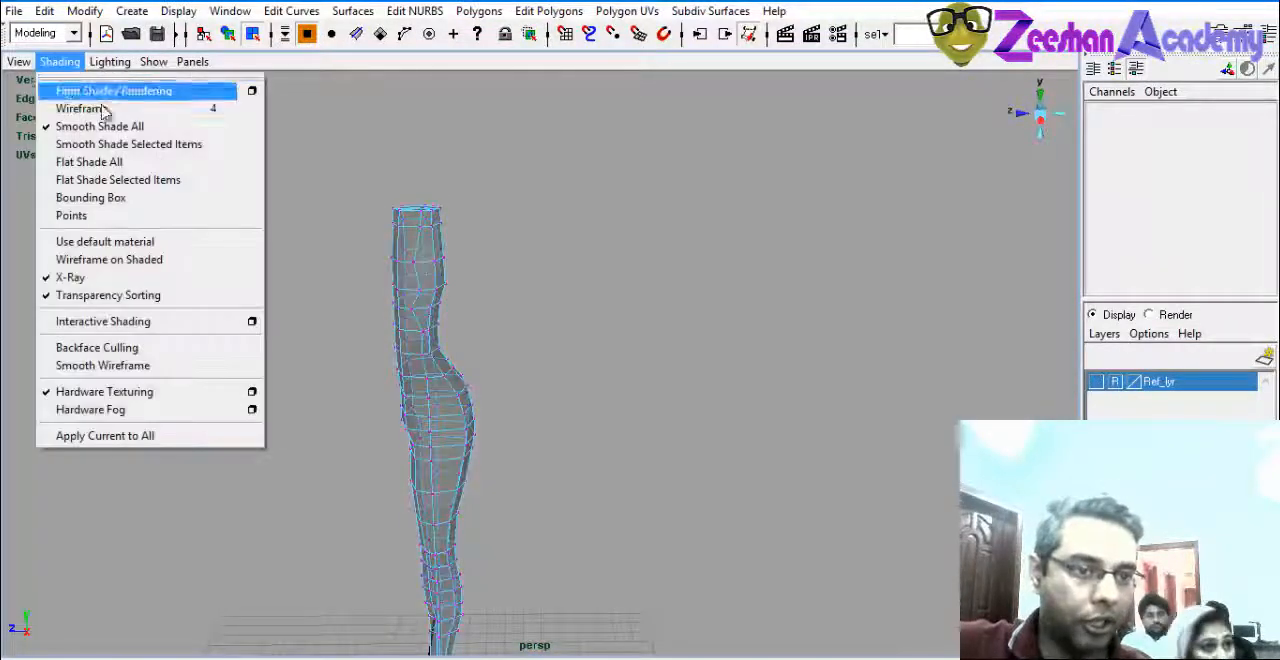
click(165, 282)
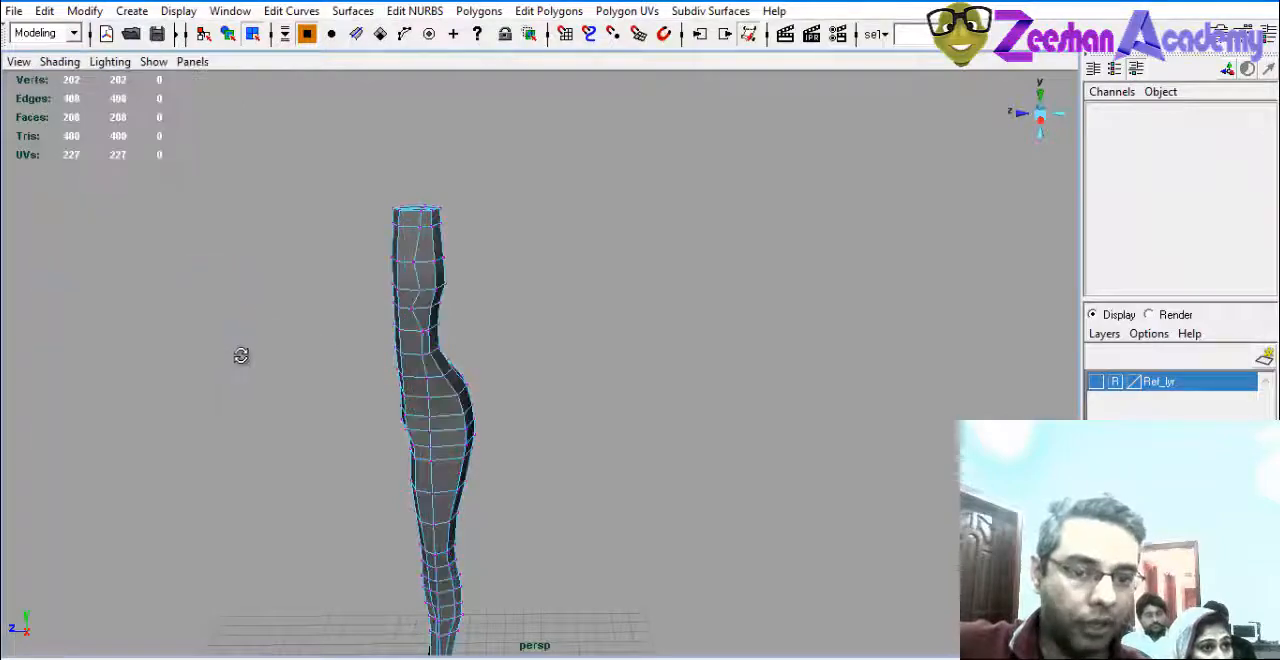
Set the mesh to face selection and select the faces on the inner side of the hip.
mouse_move(243, 357)
alt+mouse_down()
mouse_move(434, 369)
mouse_move(388, 398)
mouse_move(557, 443)
mouse_move(497, 437)
mouse_move(523, 400)
mouse_move(476, 274)
mouse_move(554, 303)
mouse_move(454, 397)
mouse_move(554, 414)
mouse_move(583, 337)
mouse_move(586, 251)
mouse_move(417, 366)
mouse_move(667, 350)
alt+mouse_up()
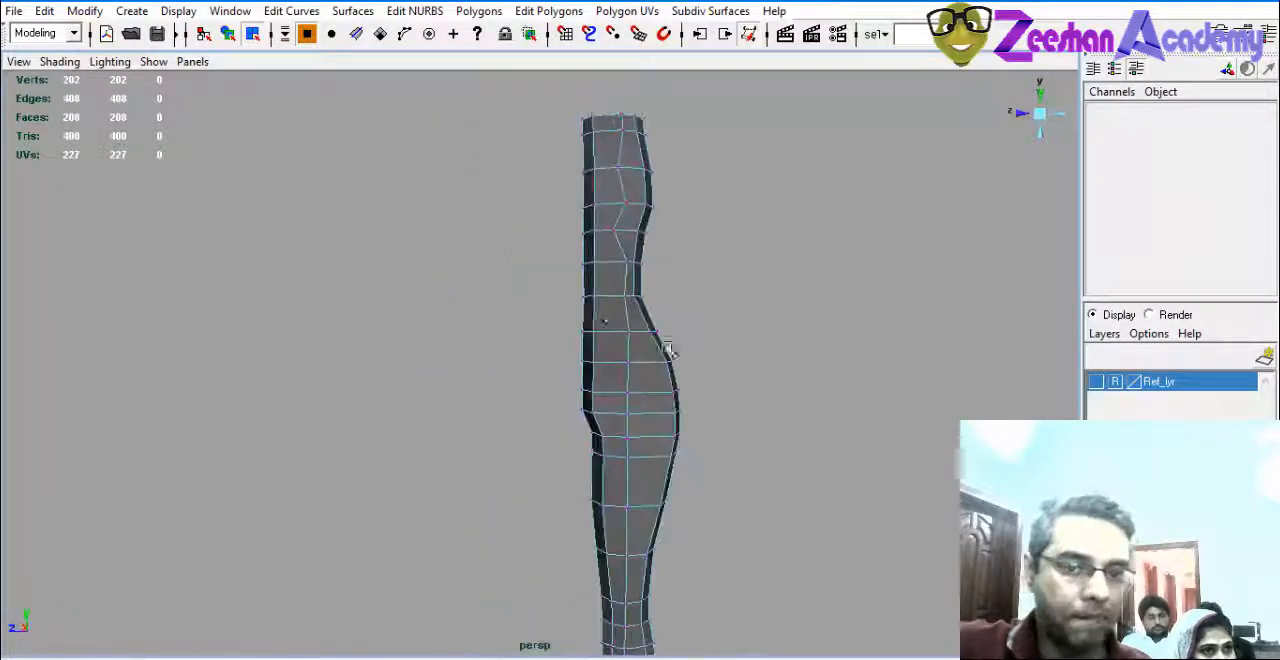
alt+drag(621, 316, 646, 337)
right_drag(652, 306, 734, 274)
alt+drag(674, 332, 609, 400)
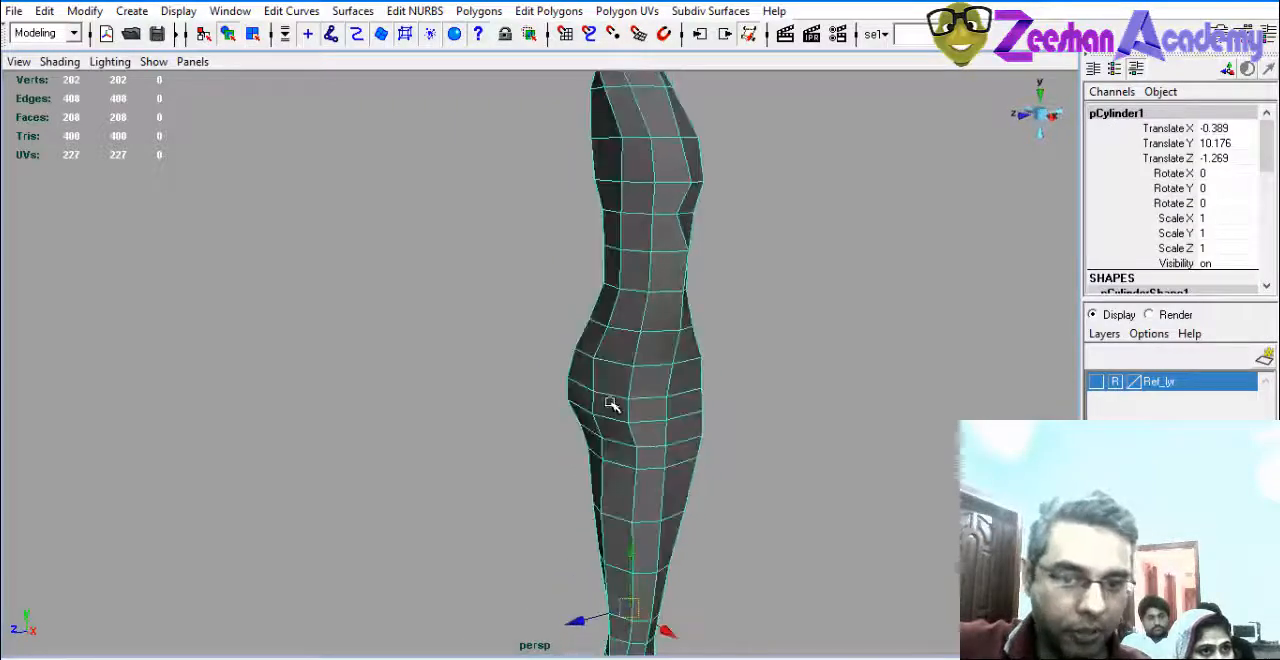
right_click(610, 381)
right_drag(610, 381, 611, 426)
click(604, 404)
shift+click(582, 395)
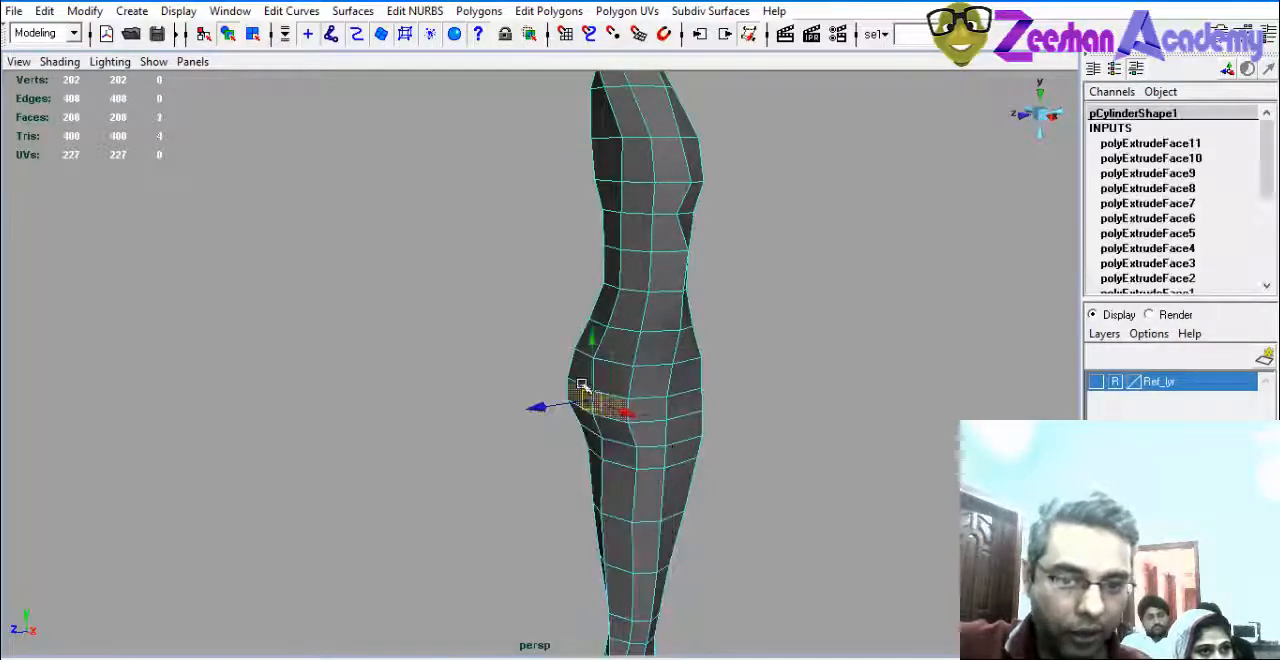
shift+click(584, 371)
shift+click(616, 380)
shift+click(617, 350)
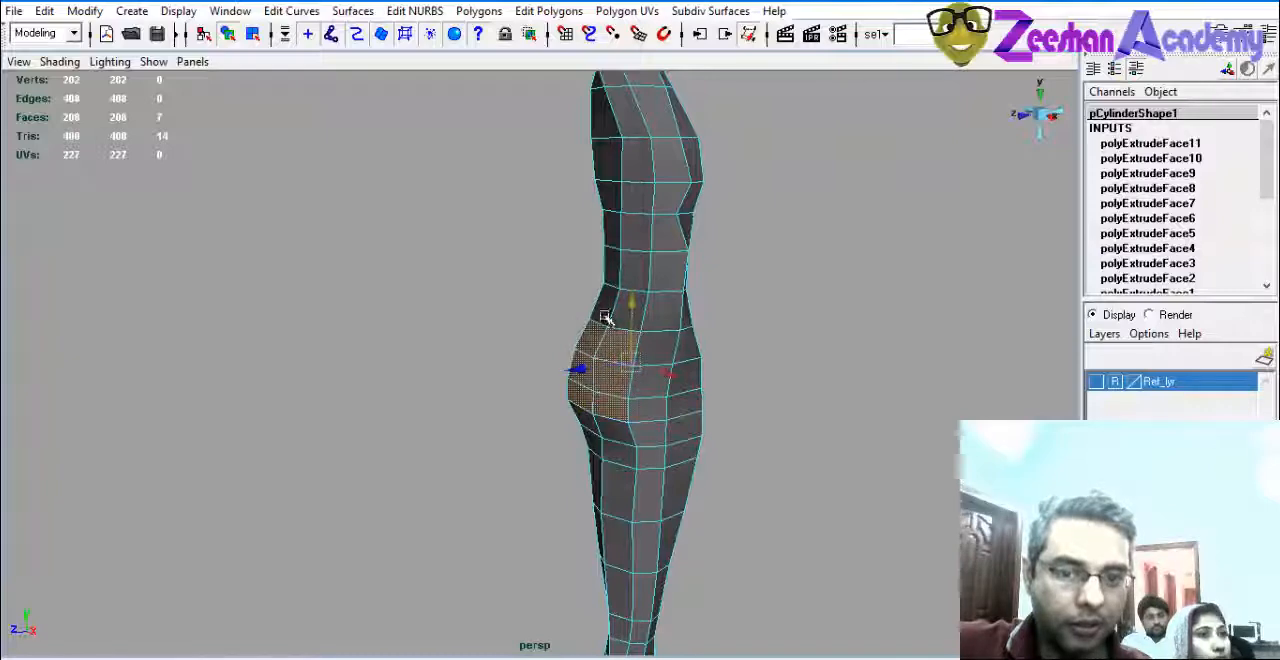
Extend the face selection up the inner side of the torso through the waist and chest rows.
shift+click(621, 302)
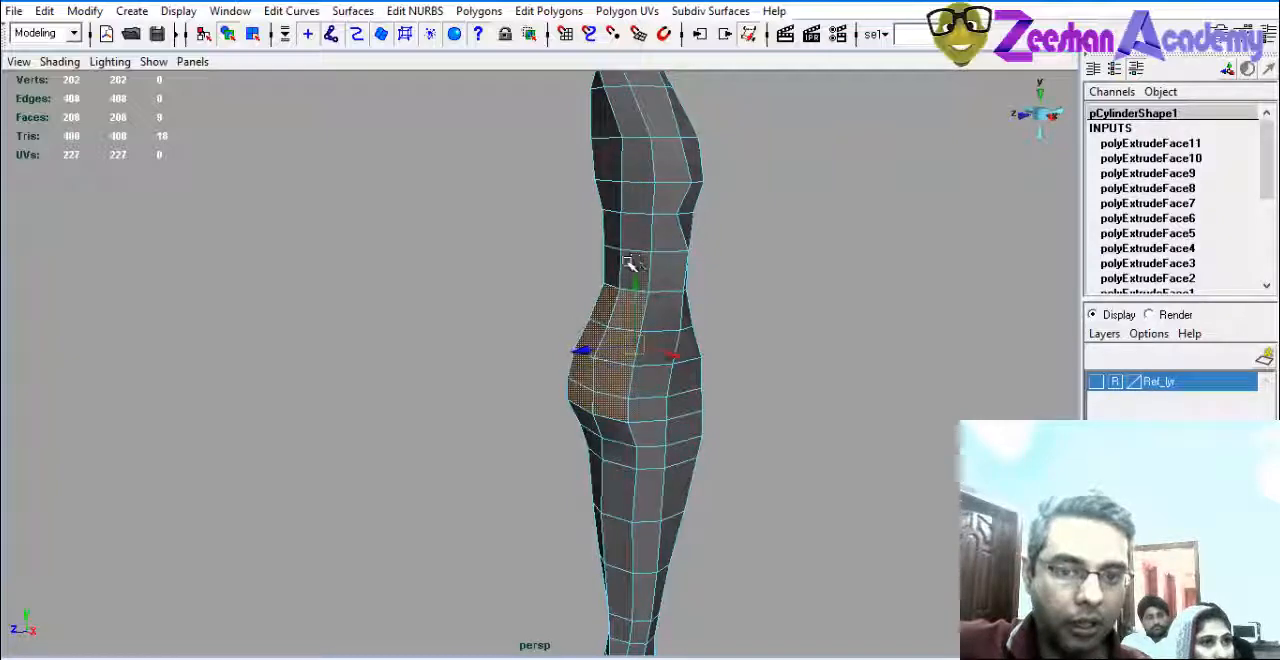
shift+click(636, 203)
shift+click(617, 170)
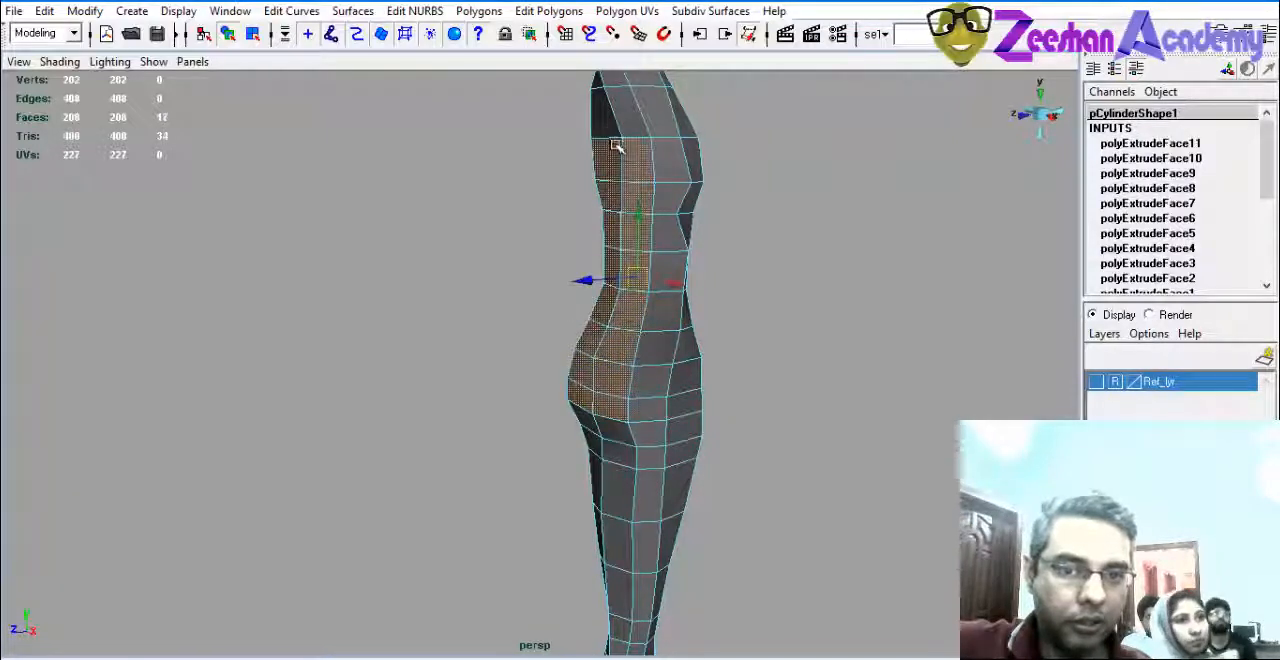
shift+click(612, 122)
alt+drag(763, 261, 612, 273)
alt+middle_drag(609, 271, 614, 307)
Add the remaining inner faces of the top torso rows, up to the neck, to the selection.
key(space)
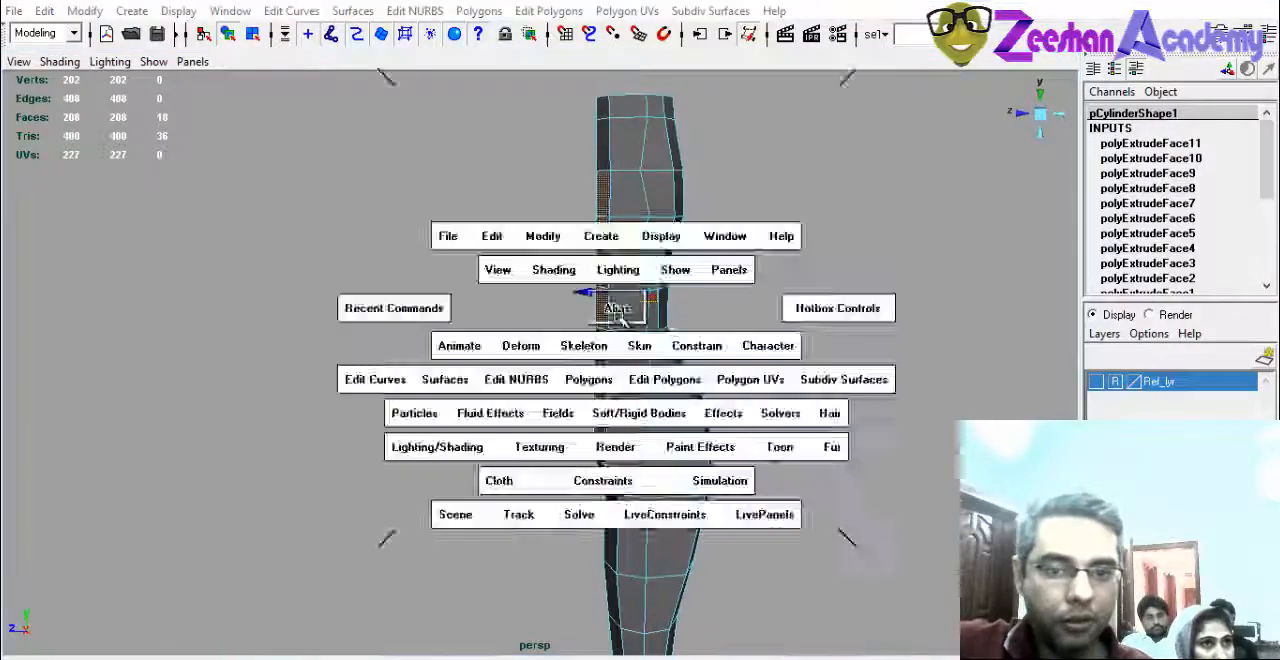
alt+middle_drag(285, 385, 303, 358)
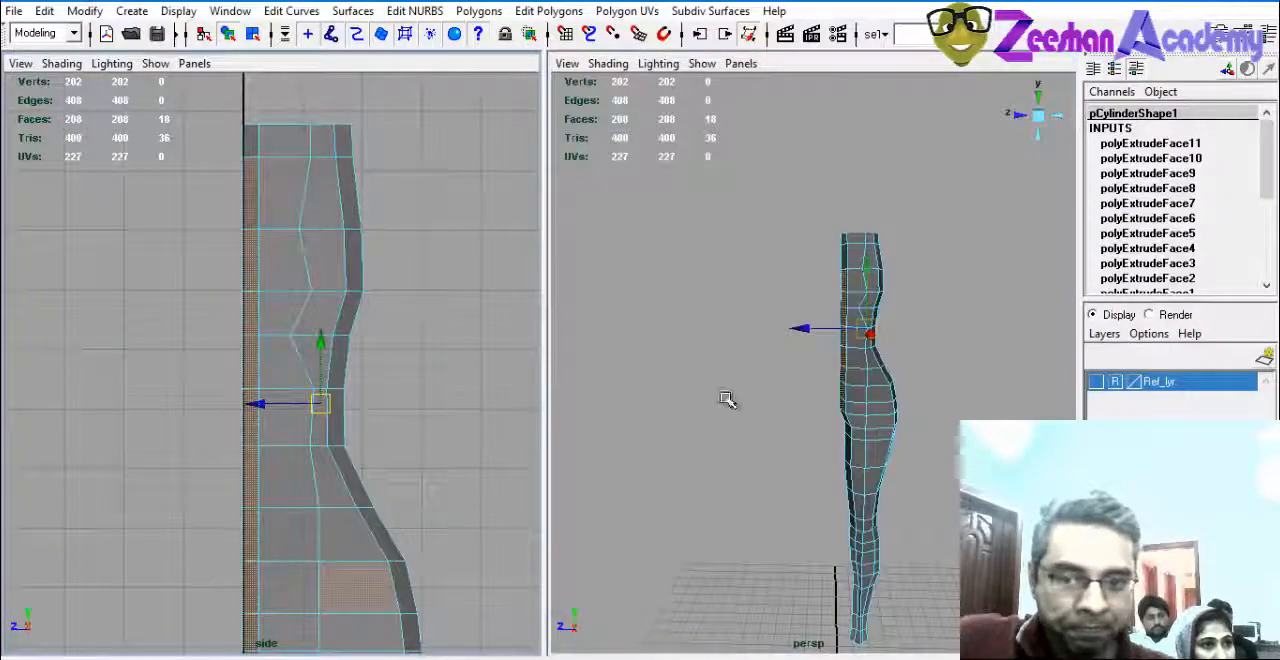
alt+right_drag(729, 400, 885, 425)
alt+middle_drag(885, 425, 740, 557)
alt+right_drag(740, 557, 670, 475)
alt+drag(670, 475, 850, 272)
shift+click(868, 247)
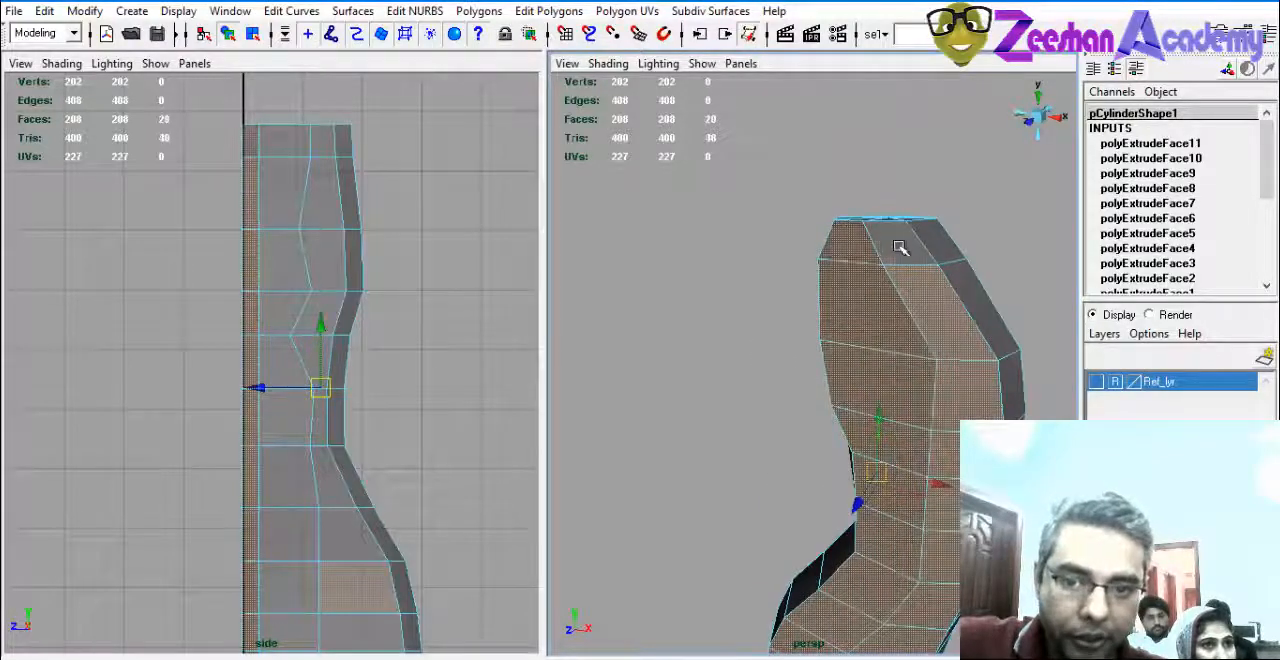
shift+click(900, 247)
Remove the stray face on the outer side of the hip from the selection in the side view.
alt+middle_drag(945, 440, 859, 170)
alt+middle_drag(289, 508, 311, 318)
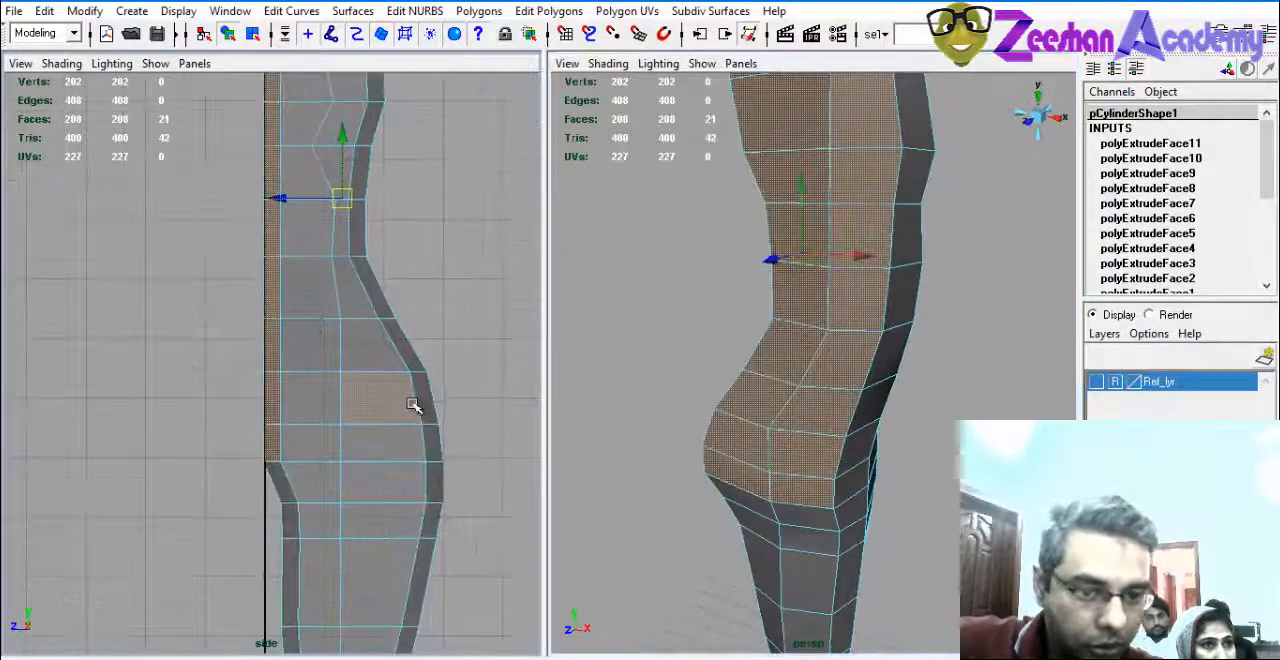
ctrl+drag(430, 384, 367, 439)
Check the selected inner faces against the temporarily shown Ref_lyr reference, hide the layer again and delete the faces.
click(1097, 382)
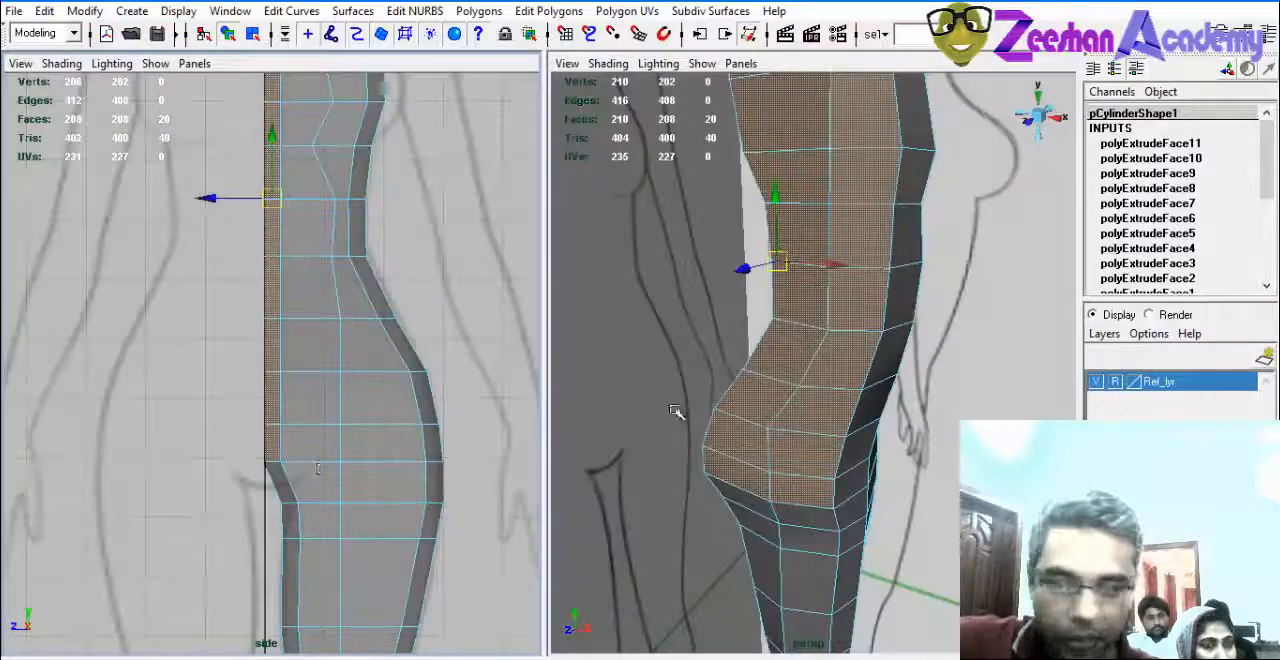
alt+middle_drag(320, 463, 323, 427)
alt+middle_drag(358, 338, 391, 626)
alt+drag(752, 440, 880, 500)
alt+drag(883, 441, 839, 431)
mouse_move(867, 356)
alt+mouse_down()
mouse_move(948, 378)
mouse_move(937, 404)
mouse_move(717, 426)
mouse_move(631, 411)
mouse_move(746, 423)
alt+mouse_up()
click(1097, 383)
key(5)
mouse_move(900, 428)
alt+mouse_down()
mouse_move(669, 366)
mouse_move(680, 443)
mouse_move(843, 386)
mouse_move(1073, 390)
mouse_move(808, 443)
mouse_move(920, 456)
alt+mouse_up()
key(Delete)
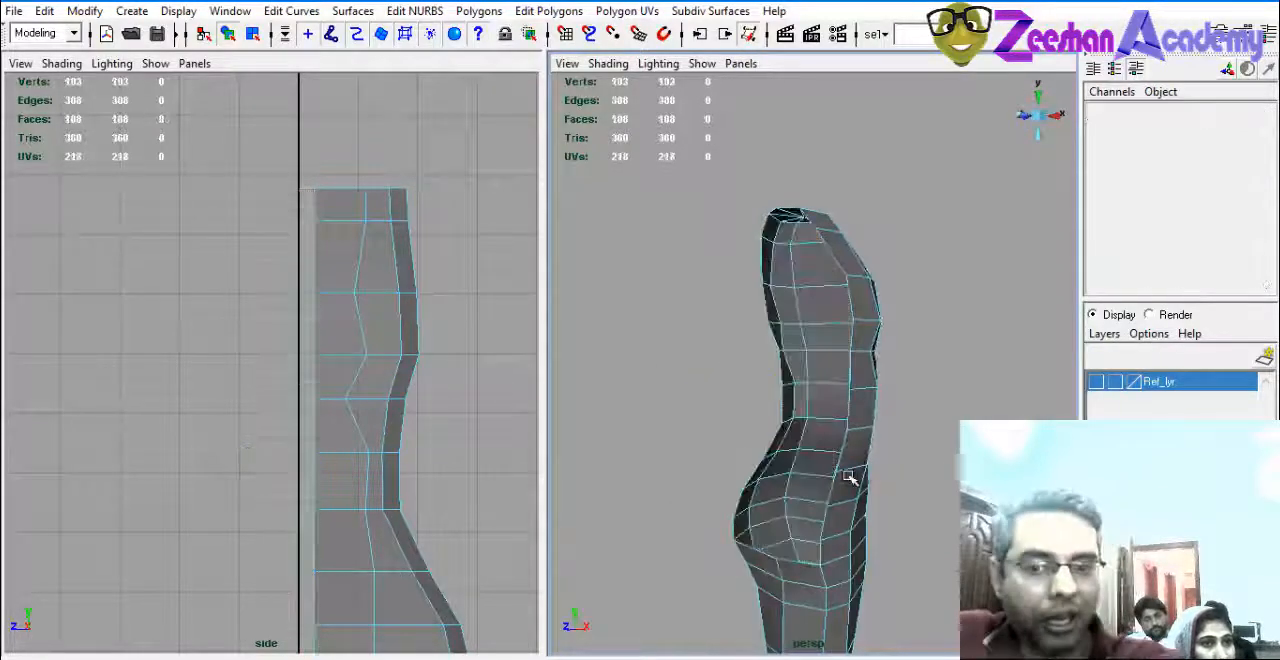
Examine the opened inner side of the torso in the side and perspective views.
scroll(405, 388, down, 2)
alt+middle_drag(405, 390, 404, 332)
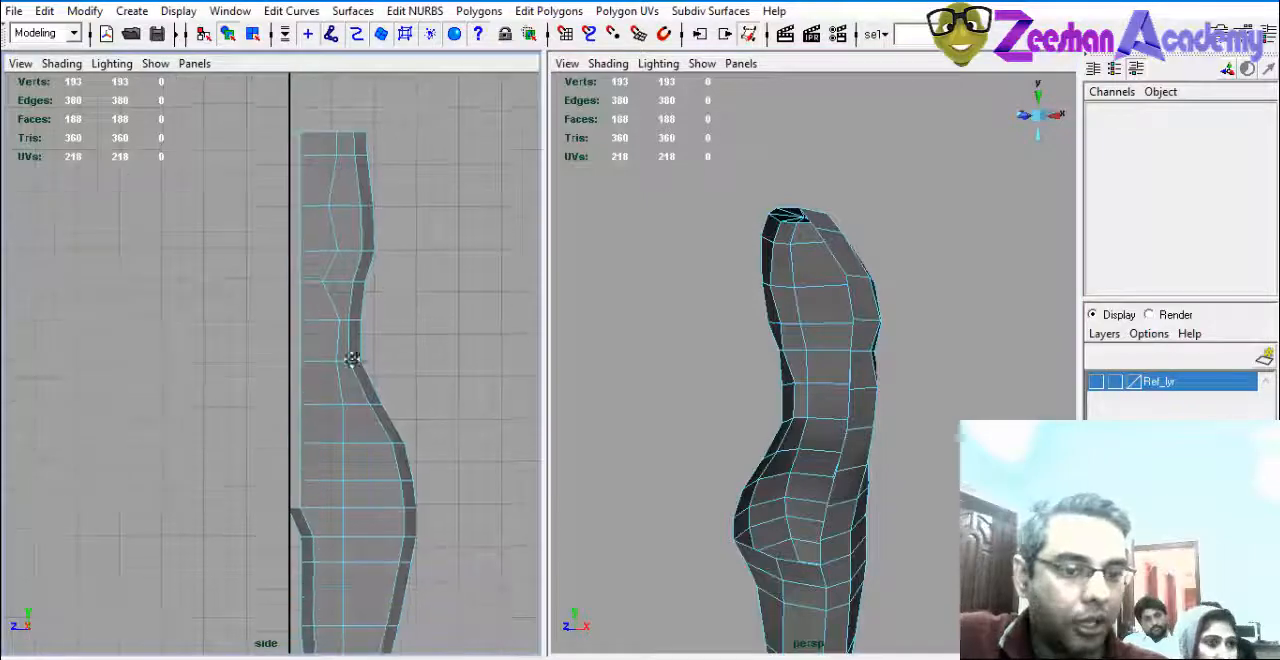
scroll(356, 360, up, 1)
alt+middle_drag(318, 507, 357, 457)
scroll(400, 360, up, 1)
alt+middle_drag(413, 334, 422, 439)
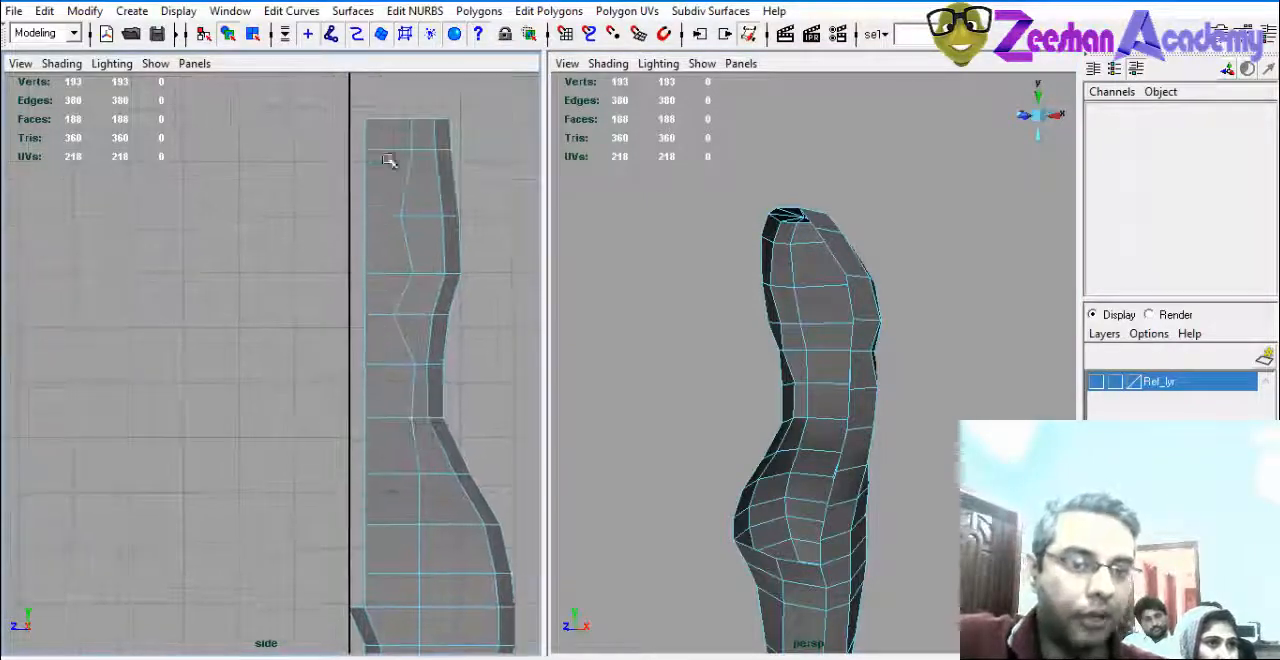
alt+drag(701, 259, 748, 318)
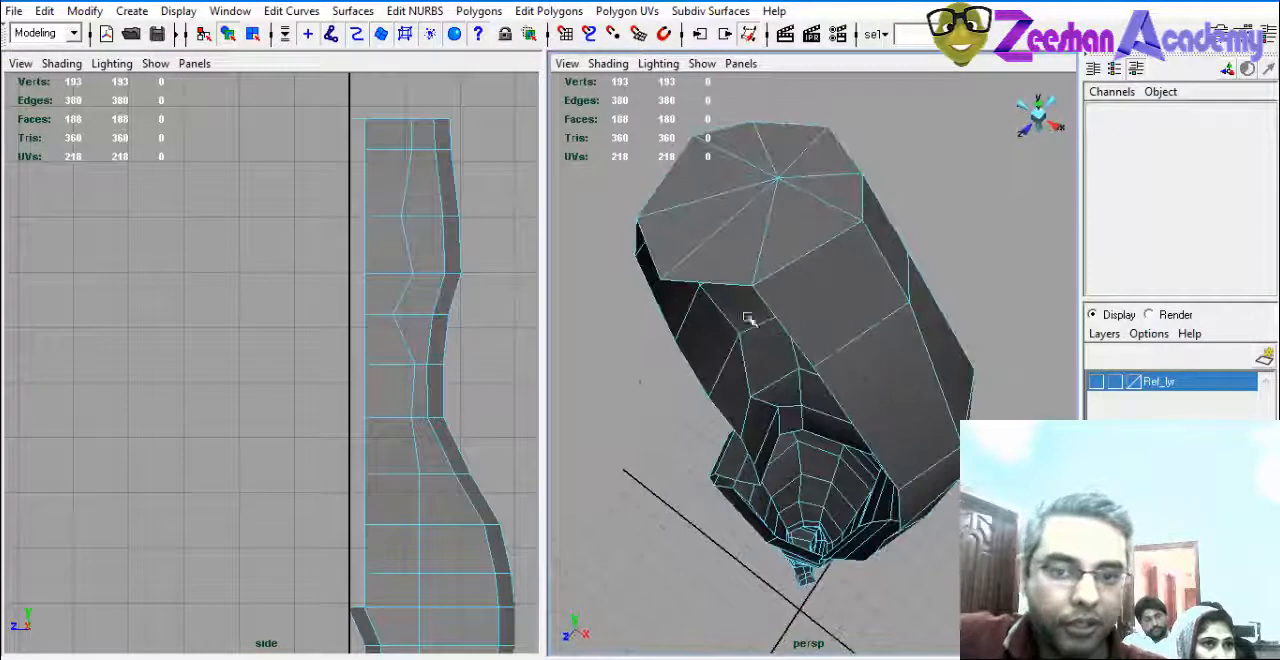
alt+drag(655, 380, 640, 265)
right_drag(451, 177, 397, 177)
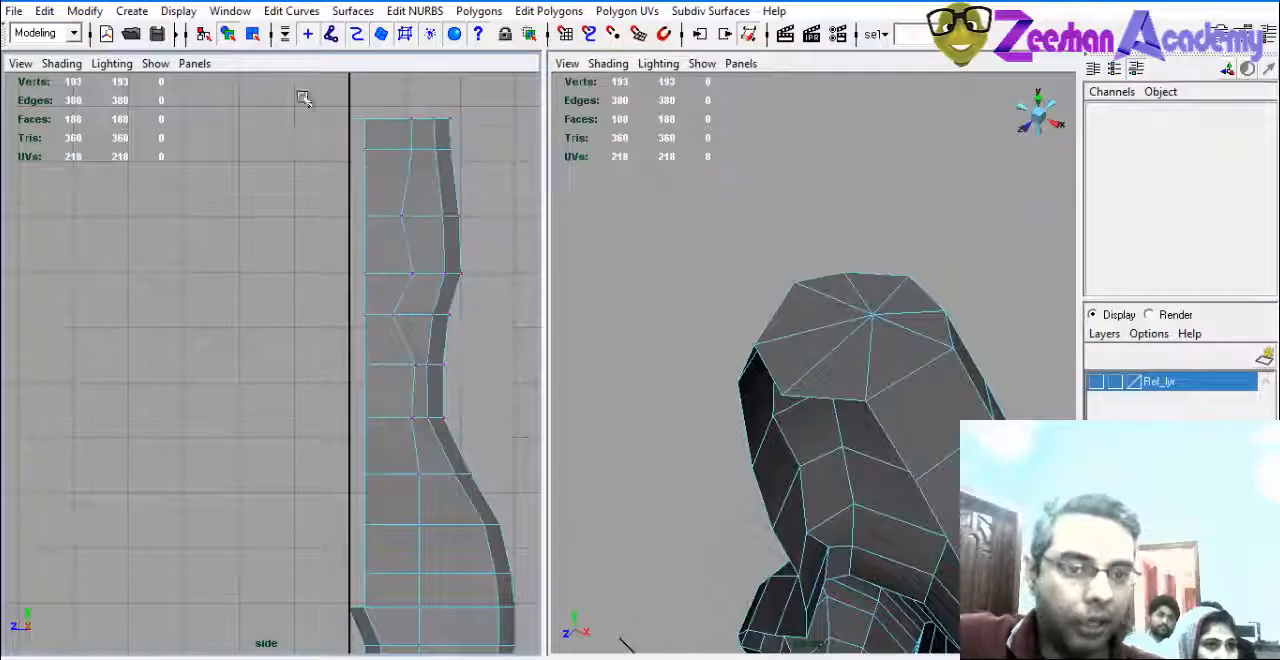
Align the stray vertex at the top of the torso with the other inner-edge vertices in the side view.
drag(357, 148, 371, 160)
alt+middle_drag(371, 160, 408, 246)
alt+right_drag(408, 246, 497, 311)
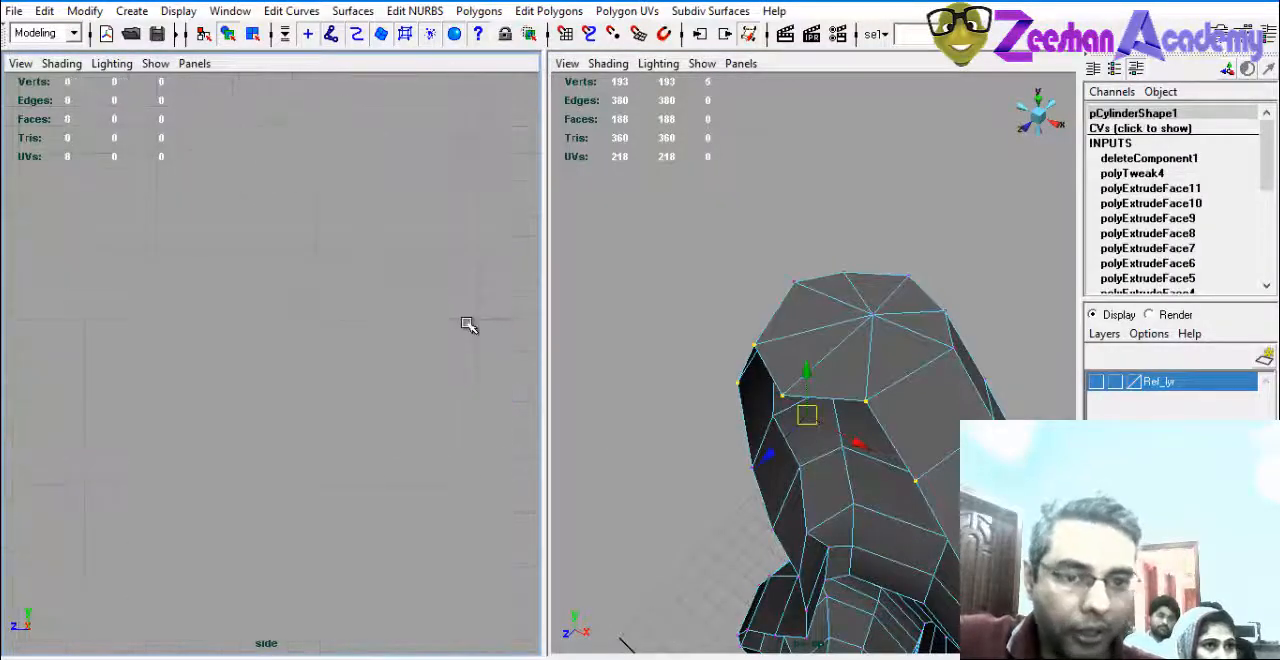
key(f)
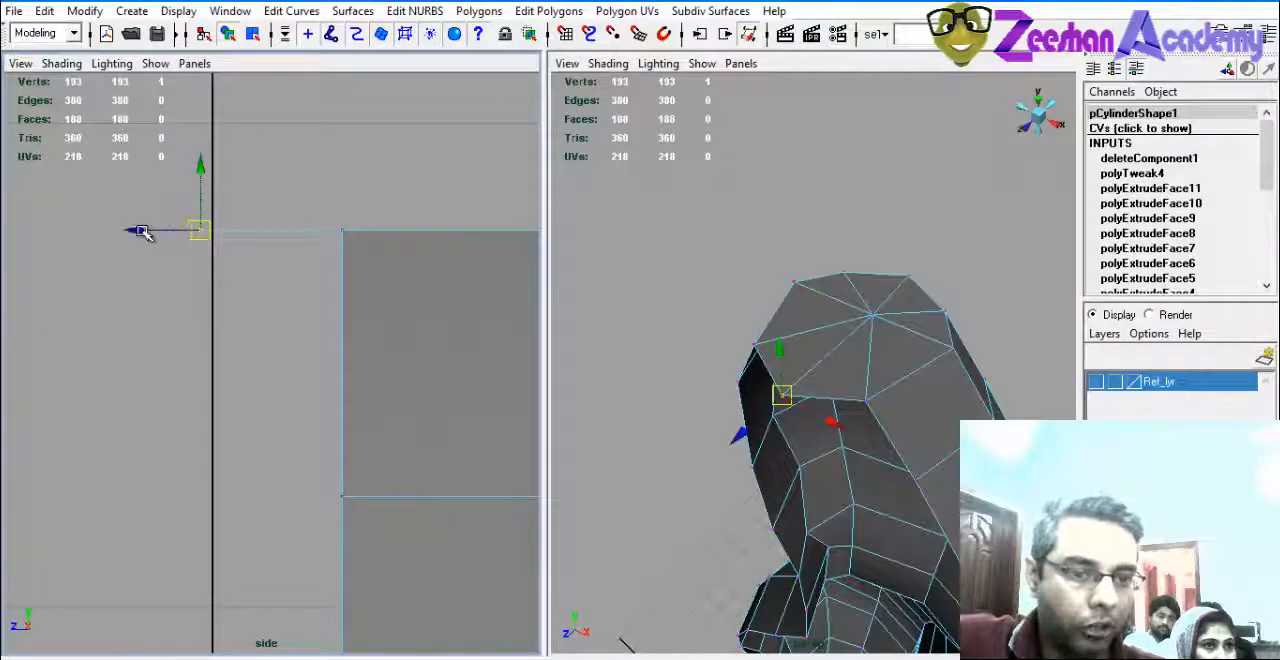
drag(204, 230, 262, 230)
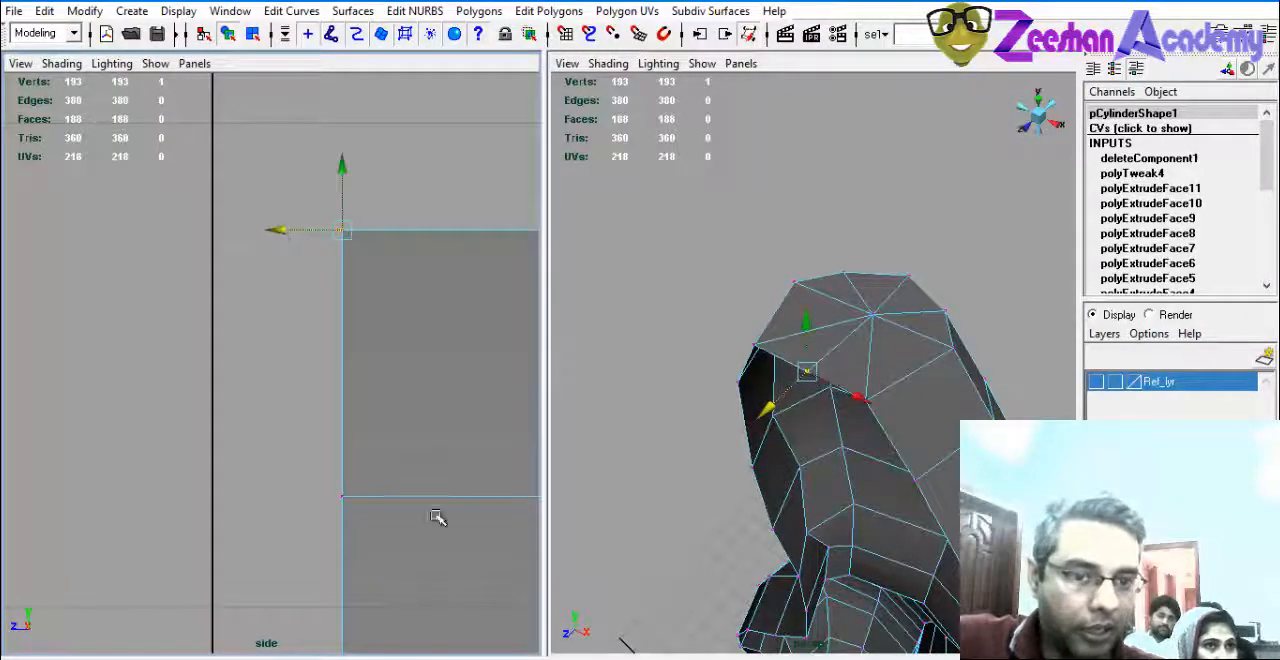
Lower the crotch vertex slightly along the centre line in the side view.
alt+middle_drag(436, 516, 448, 254)
alt+middle_drag(411, 414, 420, 210)
alt+middle_drag(406, 500, 396, 412)
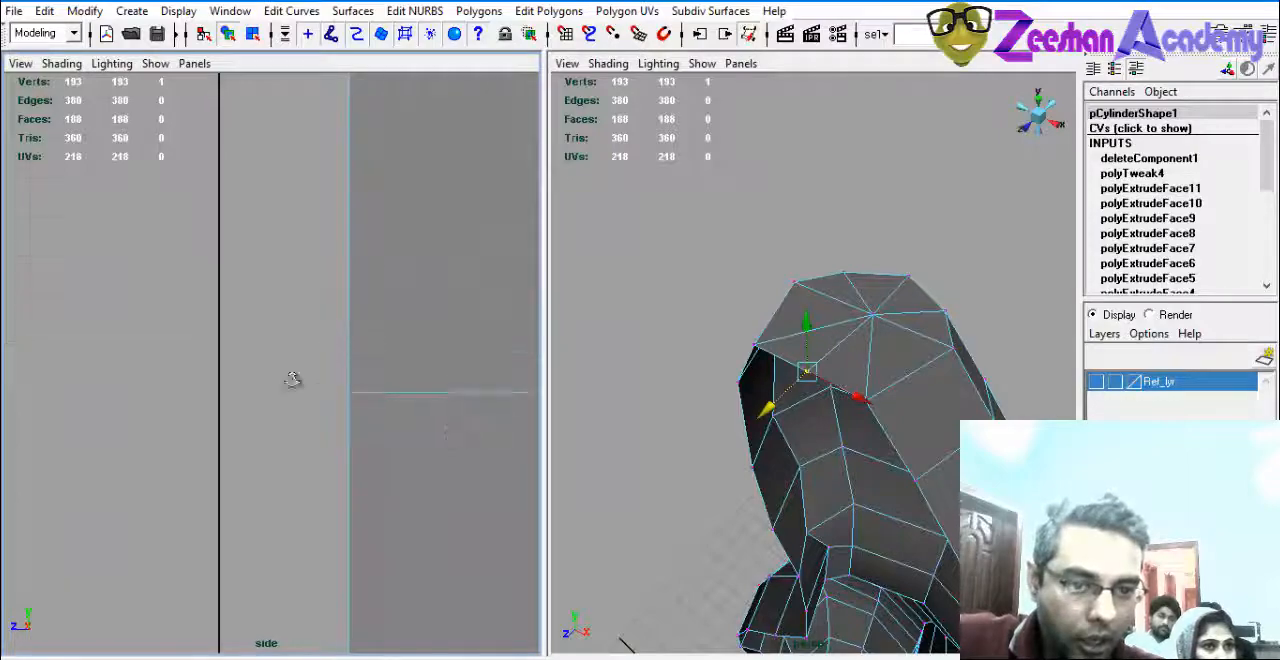
alt+right_drag(292, 380, 236, 405)
alt+middle_drag(236, 405, 280, 451)
alt+right_drag(280, 451, 341, 468)
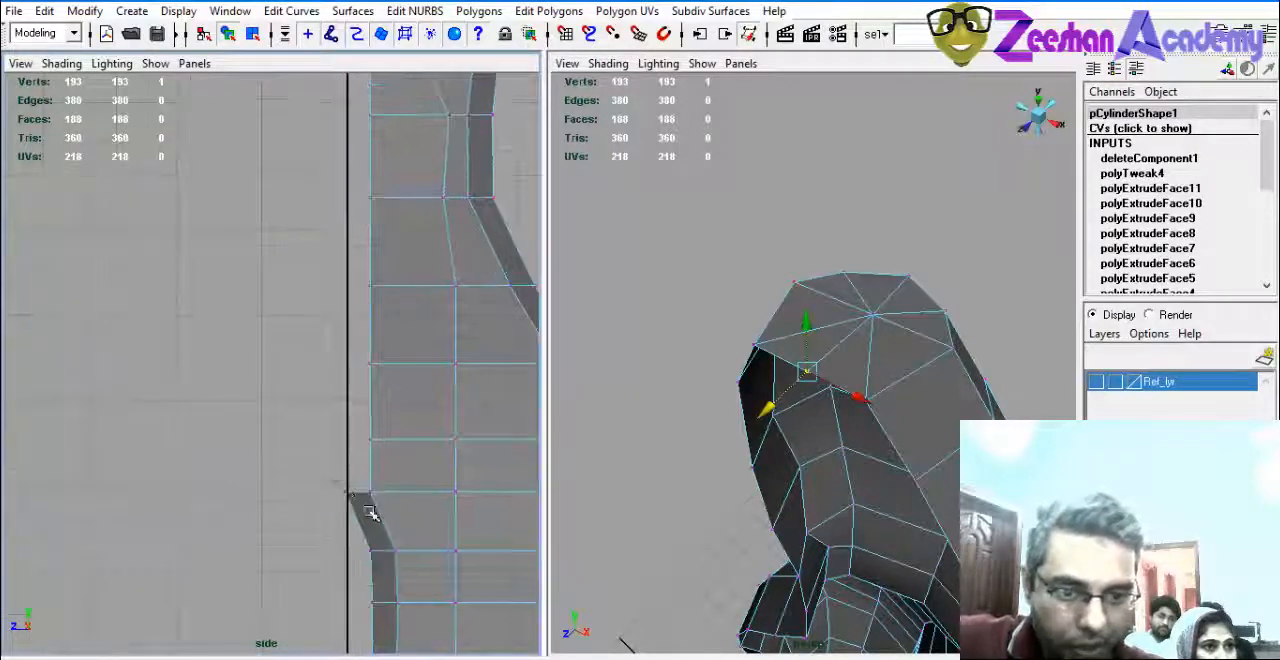
click(345, 492)
drag(347, 497, 364, 509)
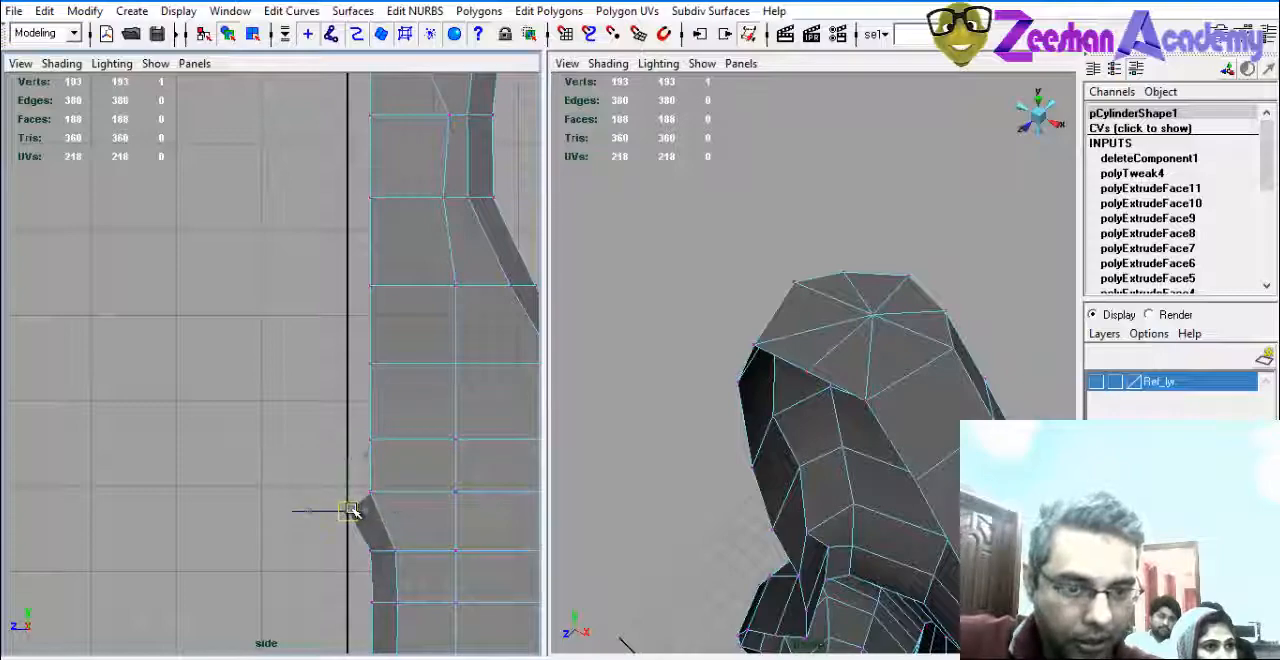
Select the torso's whole column of inner-edge vertices and move it onto the body's centre line.
alt+middle_drag(472, 322, 465, 400)
alt+right_drag(465, 400, 330, 255)
alt+middle_drag(332, 180, 334, 264)
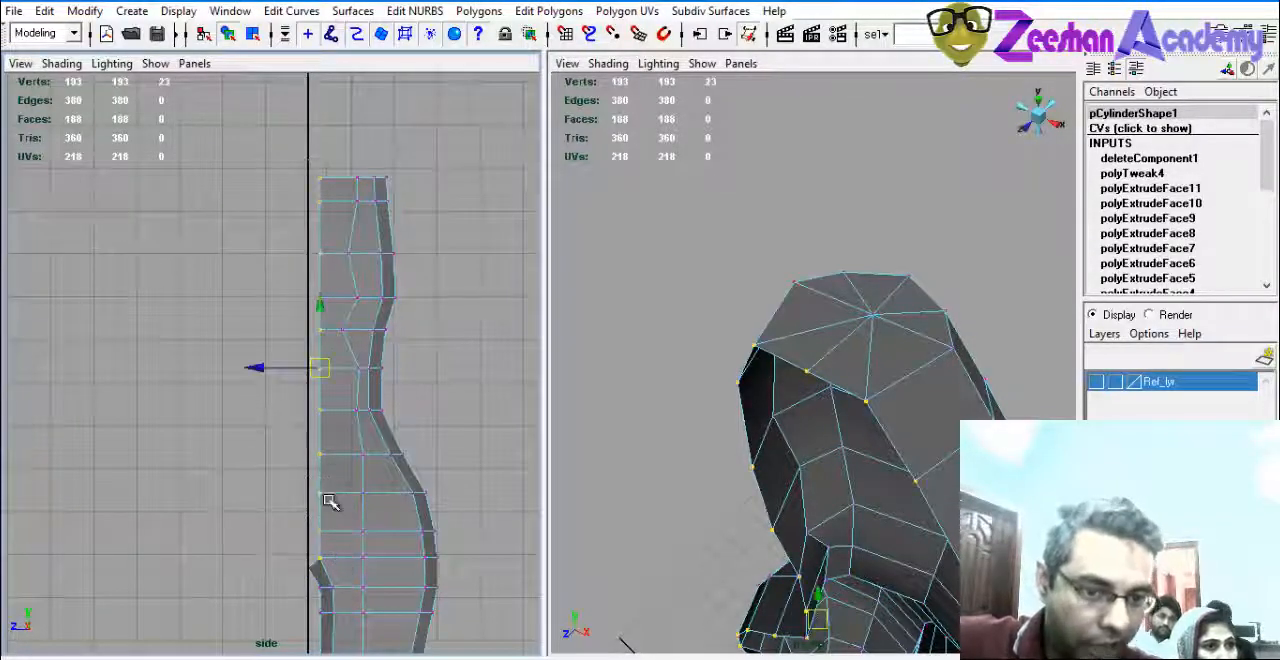
drag(268, 376, 250, 369)
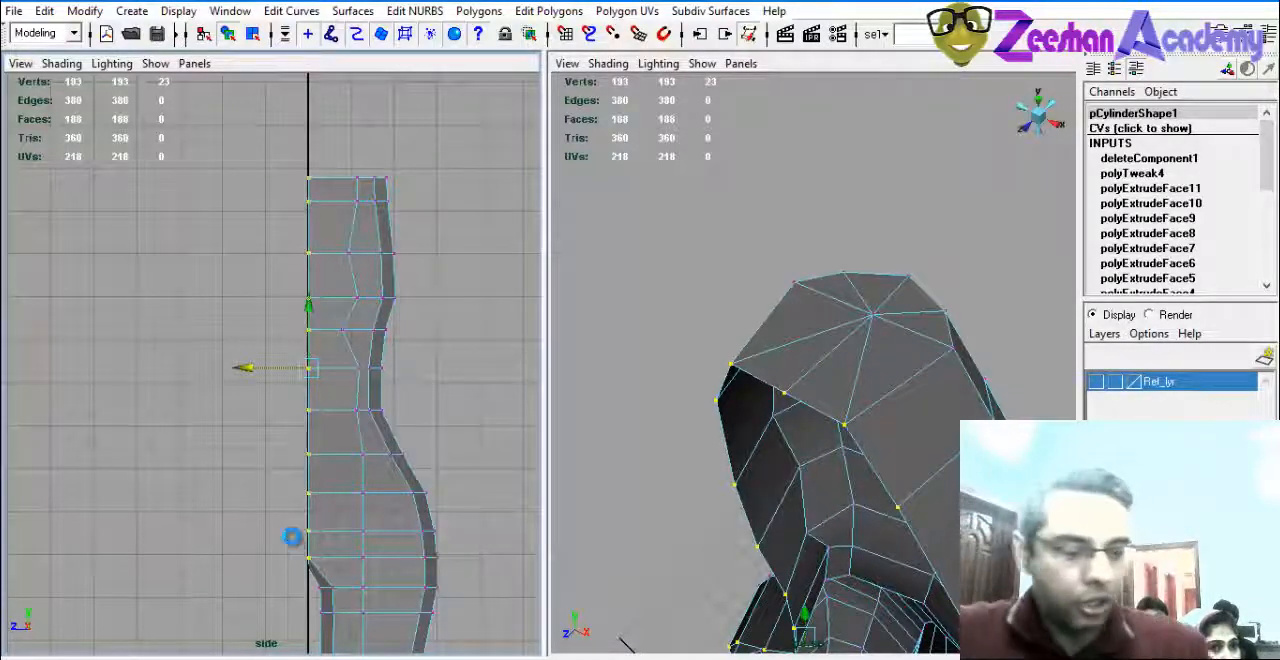
Shift the waist and chest vertices of the middle column toward the centre line to smooth the column's curve.
alt+drag(768, 513, 793, 312)
key(ctrl+z)
scroll(418, 367, up, 3)
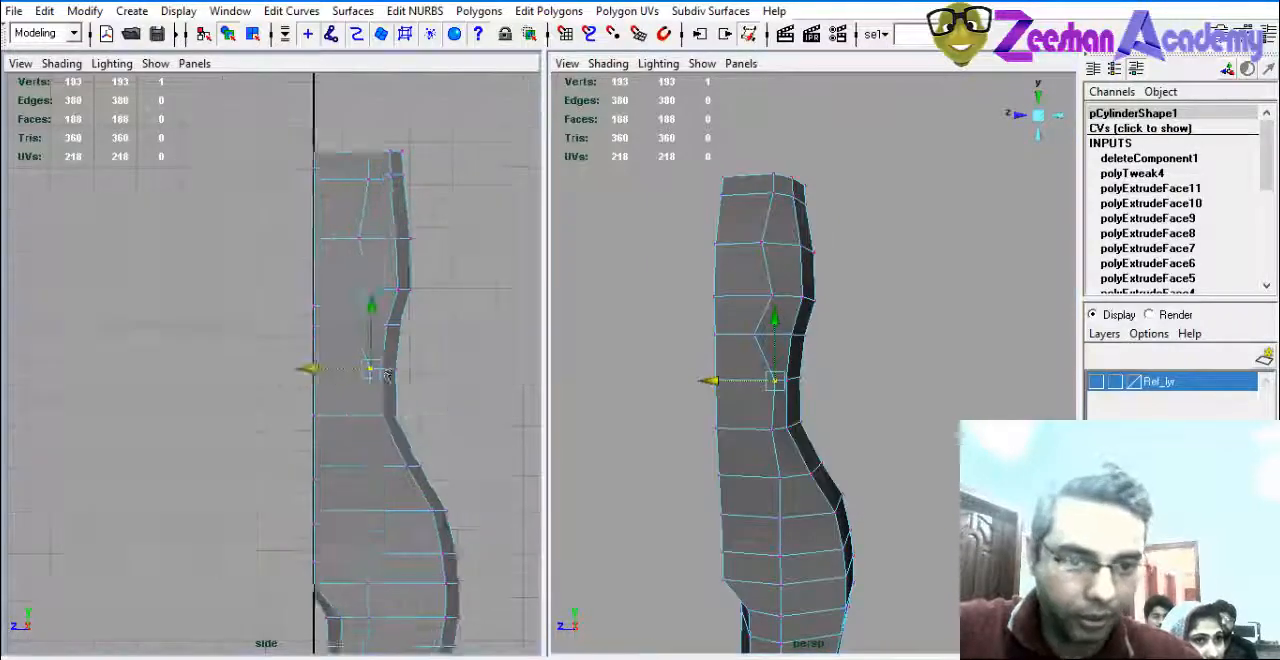
drag(380, 112, 406, 150)
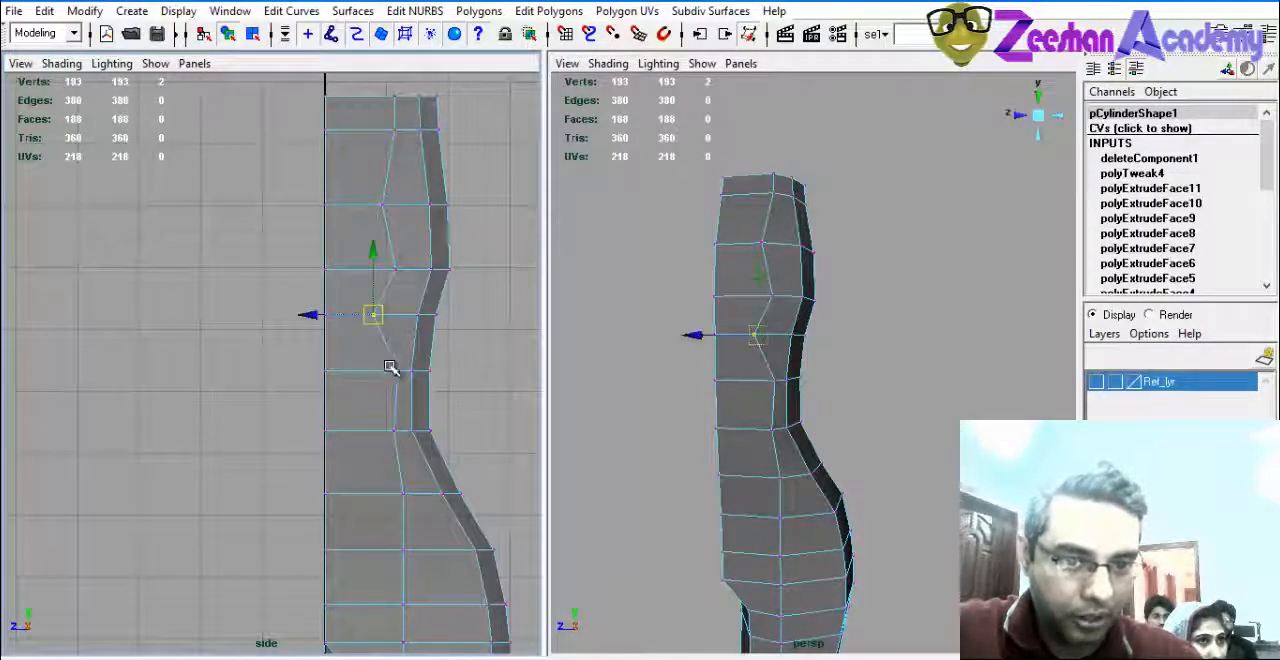
drag(386, 360, 337, 431)
drag(360, 274, 340, 274)
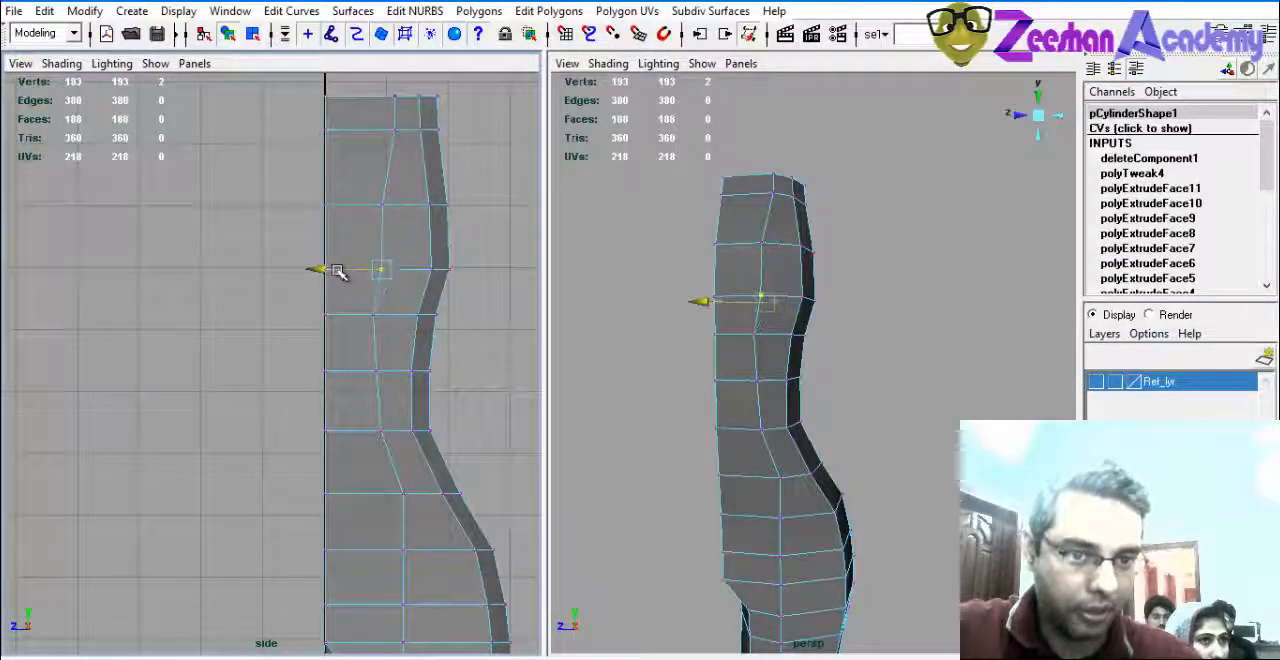
Return the body mesh to object mode and show the Ref_lyr reference layer.
key(space)
alt+drag(626, 297, 523, 303)
right_drag(503, 283, 560, 262)
alt+drag(680, 309, 695, 337)
key(space)
alt+middle_drag(449, 327, 369, 315)
click(1096, 381)
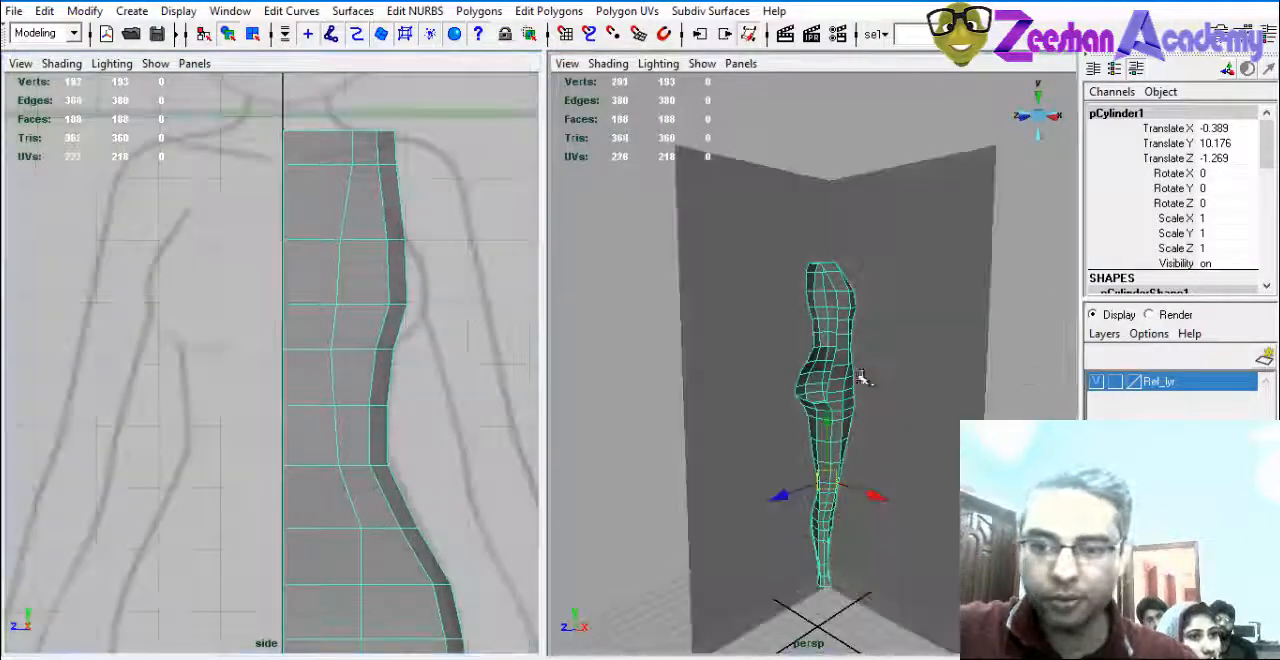
Show the front view beside the side view and compare the chest area with the reference profile.
key(space)
drag(871, 357, 894, 369)
alt+middle_drag(797, 369, 752, 364)
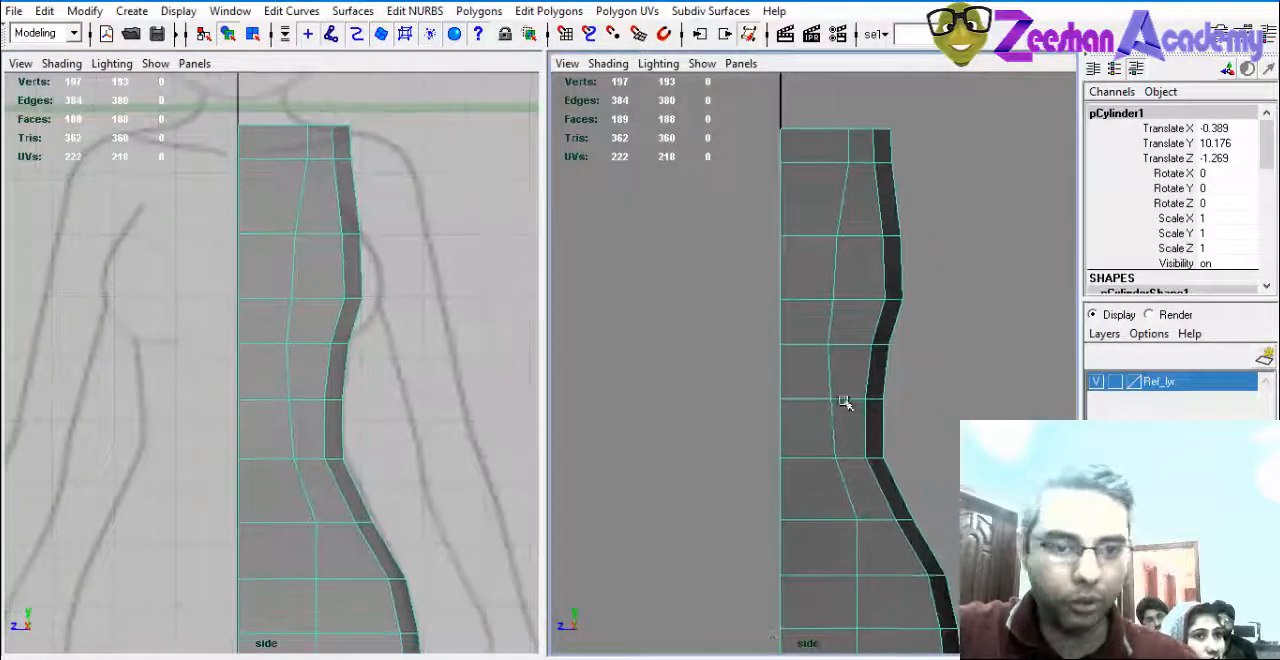
key(space)
drag(843, 401, 846, 416)
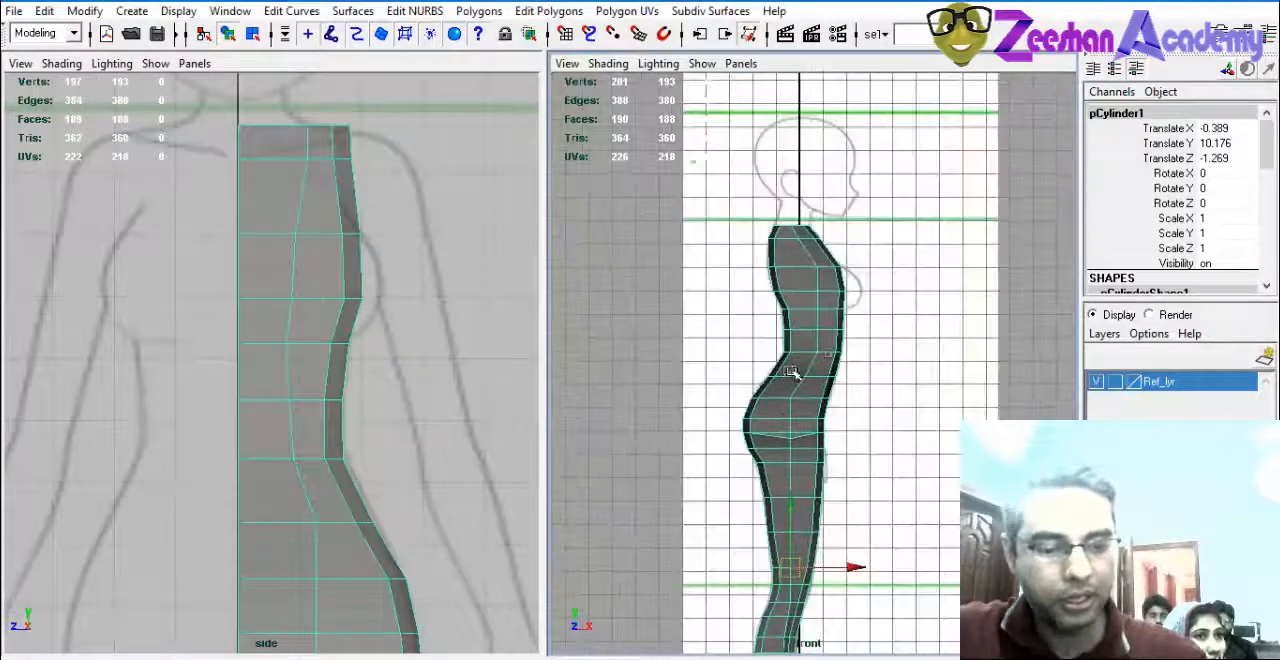
alt+middle_drag(820, 383, 800, 443)
alt+right_drag(800, 443, 878, 366)
alt+right_drag(662, 318, 724, 300)
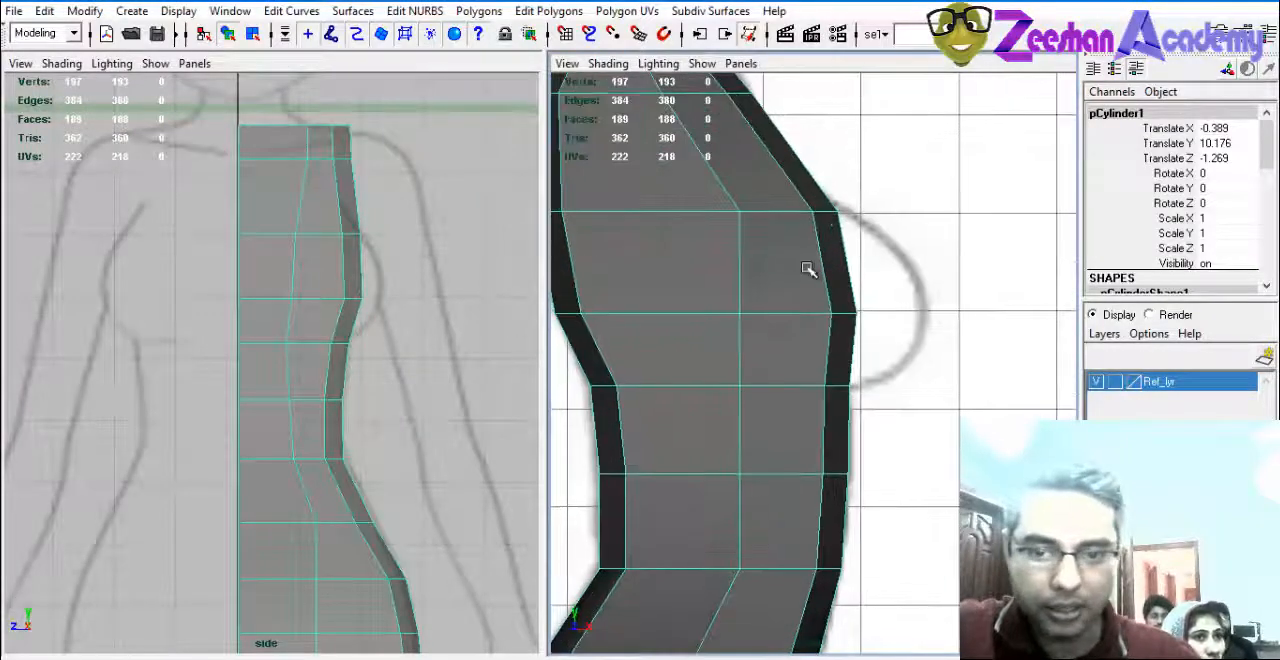
Select the four front chest faces in the two rows that lie at the bust outline.
right_drag(808, 268, 810, 307)
click(843, 270)
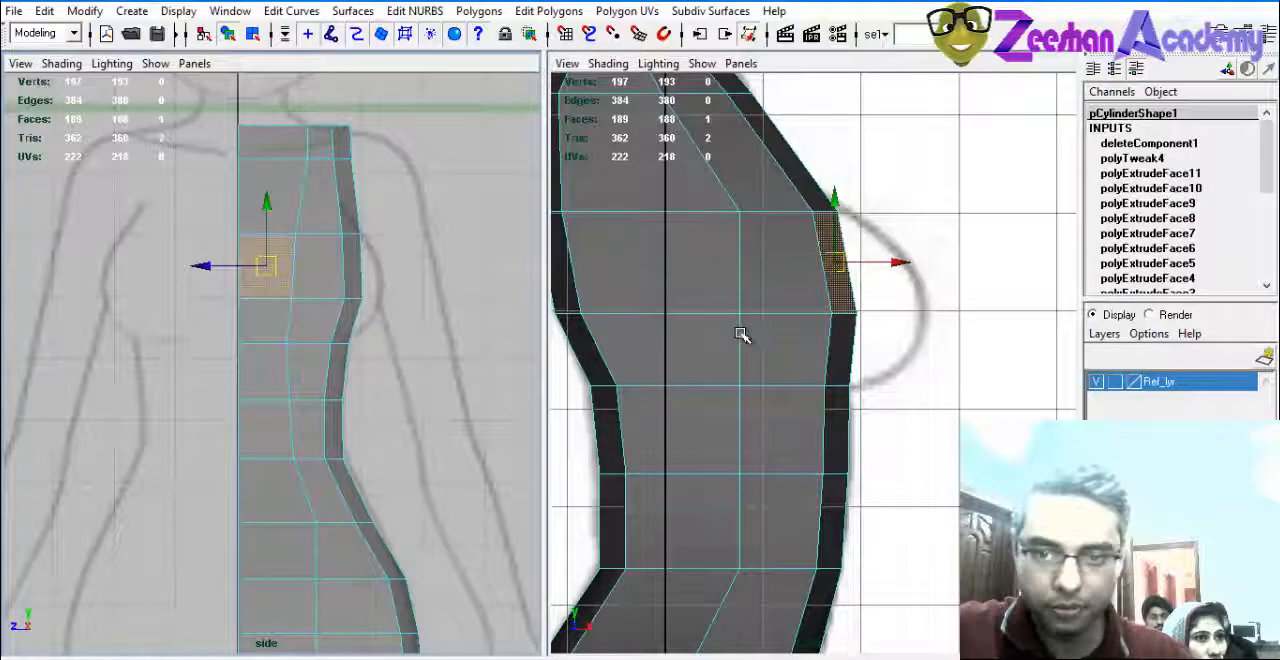
shift+click(320, 270)
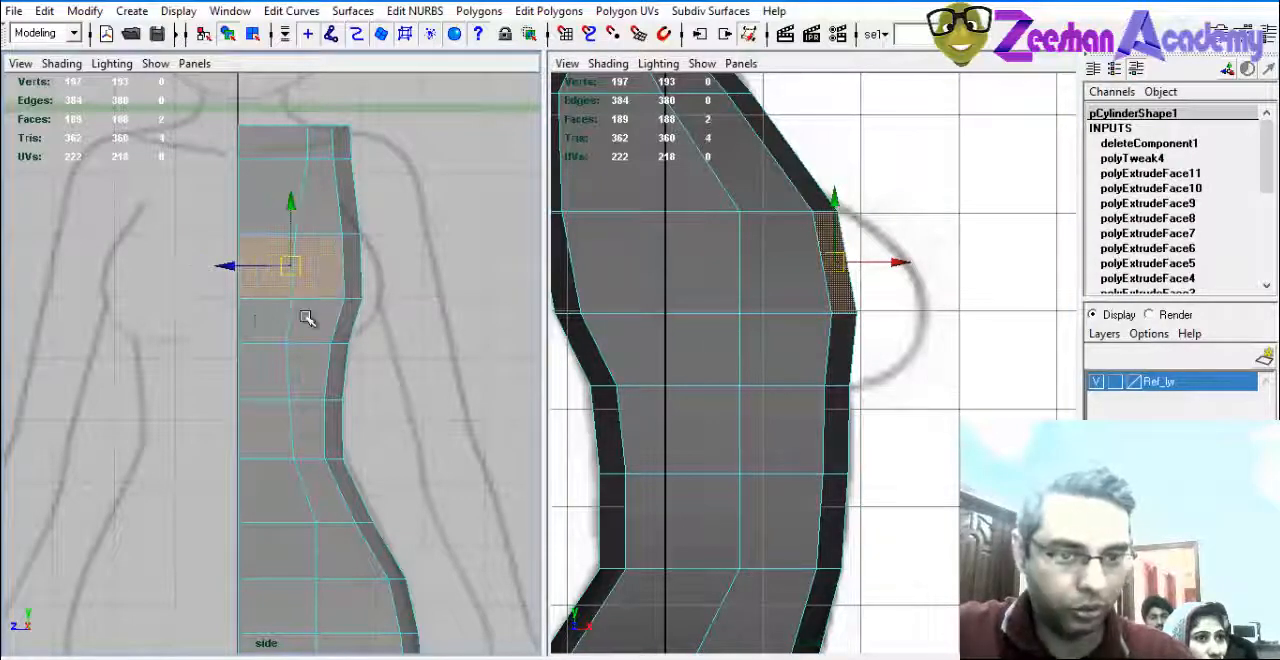
shift+click(313, 319)
shift+click(266, 321)
alt+middle_drag(746, 332, 742, 341)
alt+right_drag(742, 341, 768, 349)
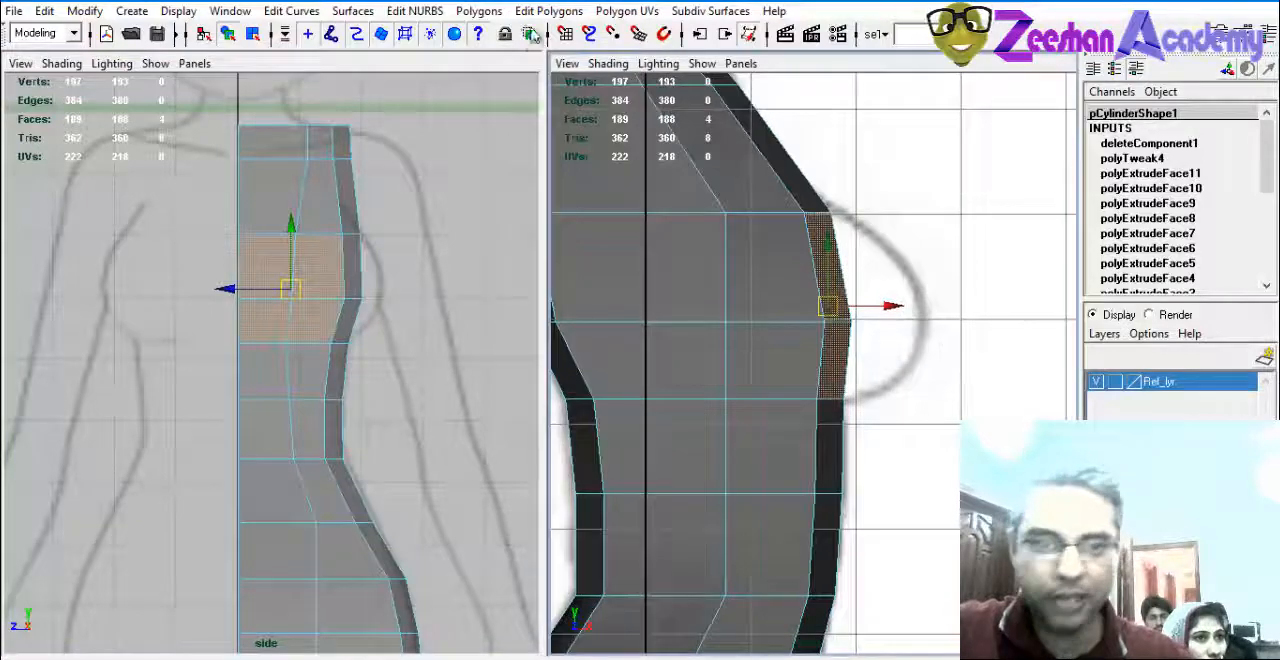
Extrude the four chest faces forward to the front edge of the reference bust outline.
click(548, 10)
click(560, 126)
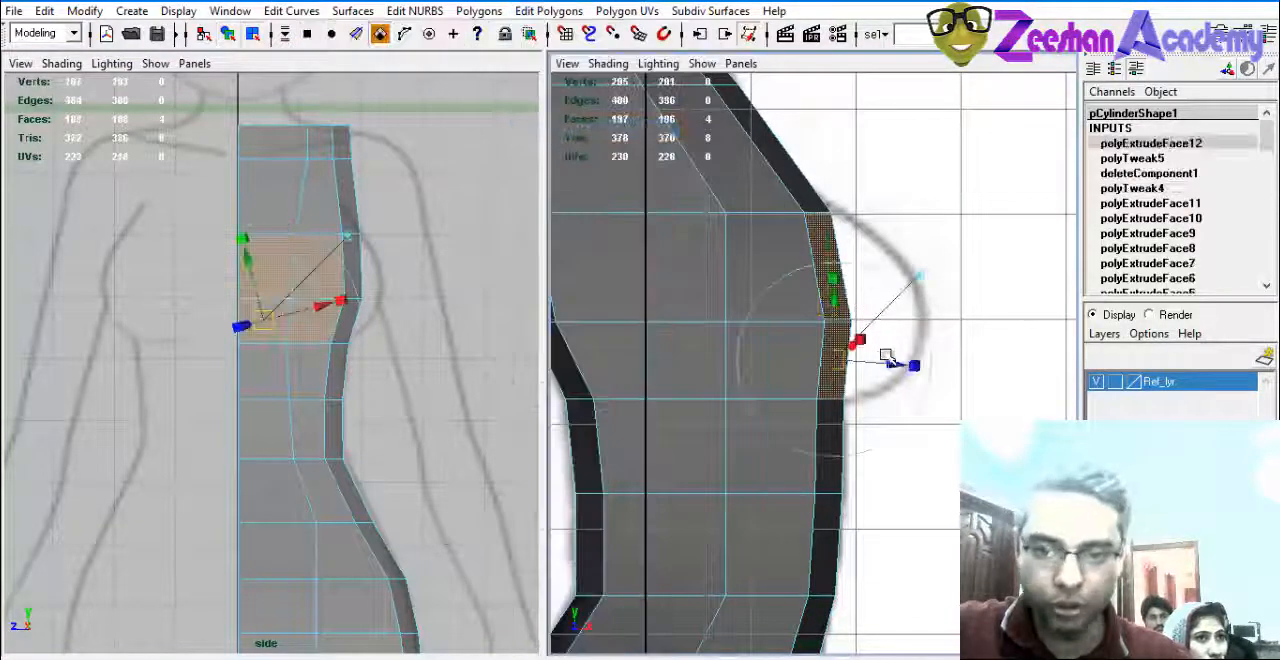
drag(886, 355, 920, 358)
drag(884, 289, 884, 306)
drag(934, 367, 945, 373)
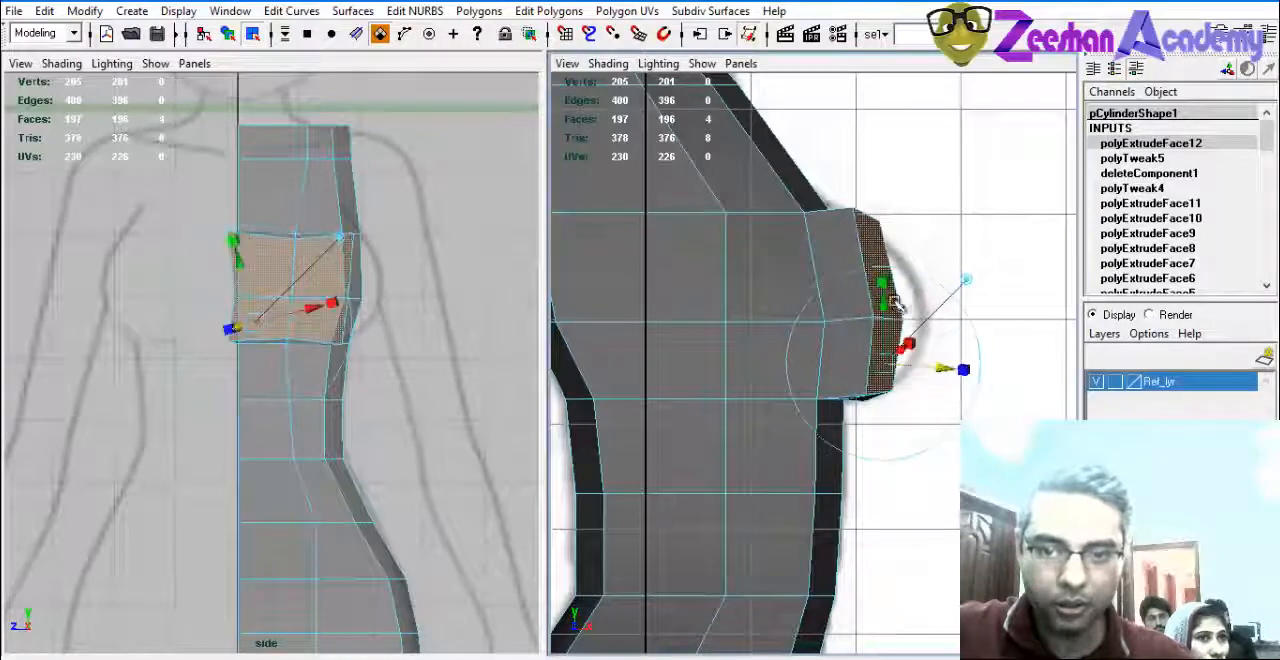
drag(885, 288, 886, 299)
click(943, 369)
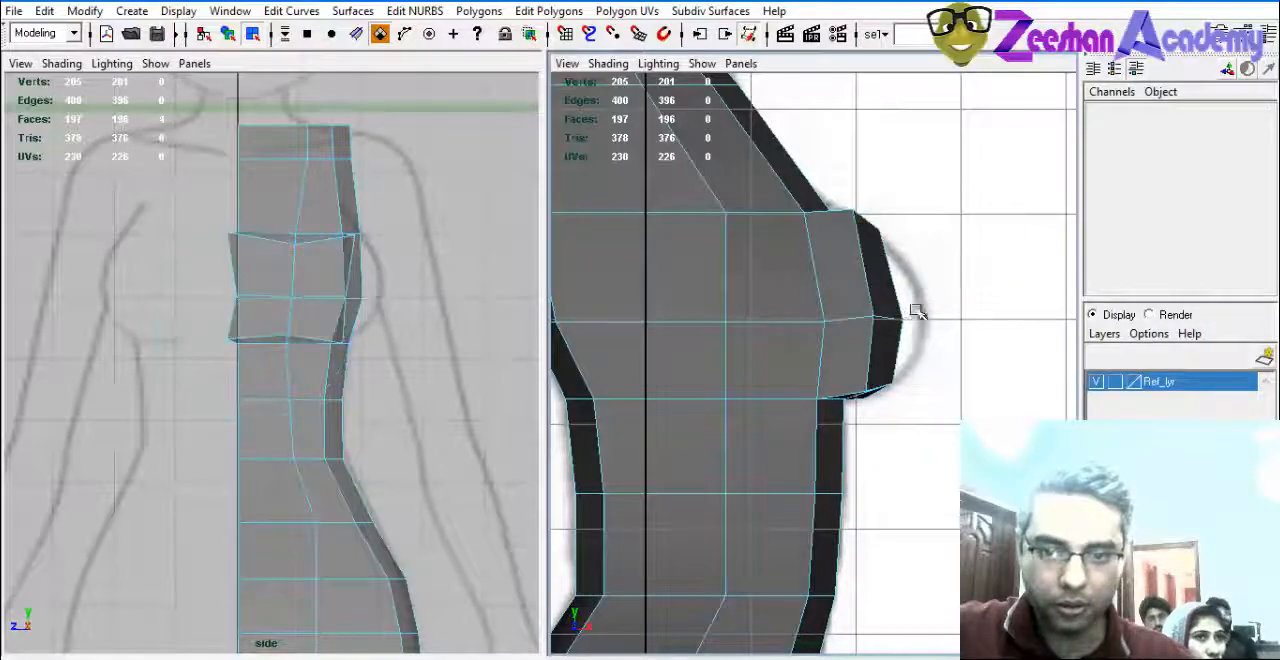
key(ctrl+z)
drag(943, 369, 962, 373)
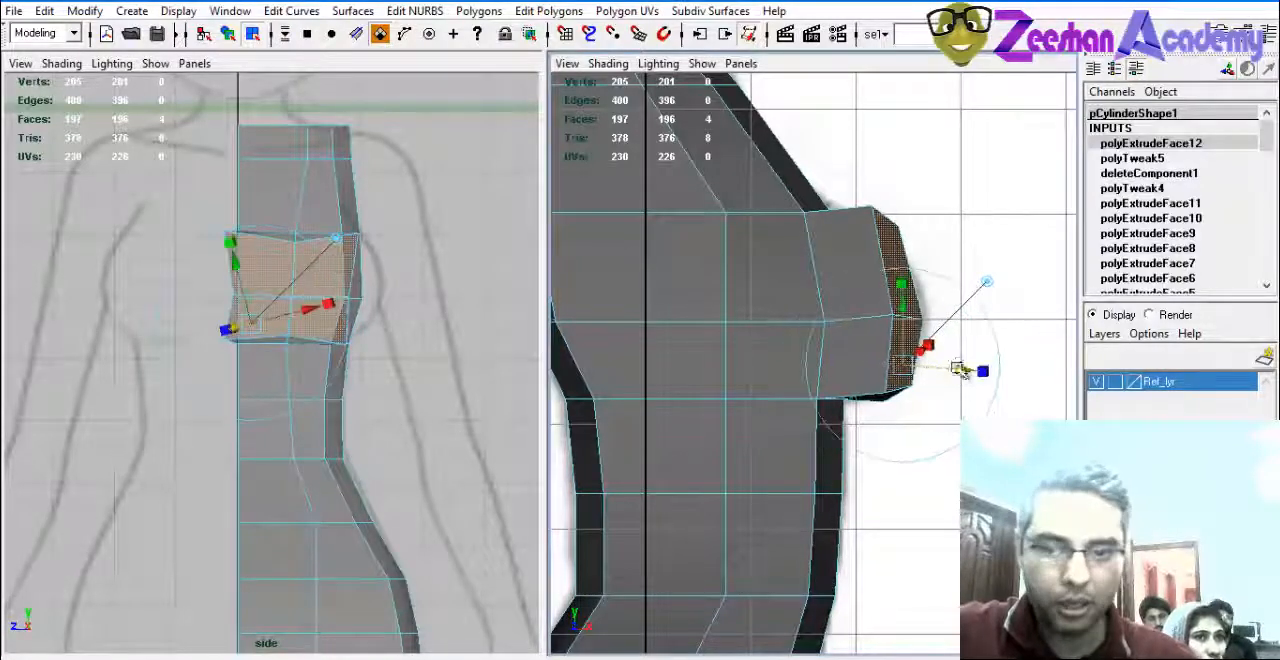
Scale the extruded chest faces narrower in the side view so they sit within the torso's width.
alt+middle_drag(377, 325, 397, 371)
scroll(318, 366, up, 1)
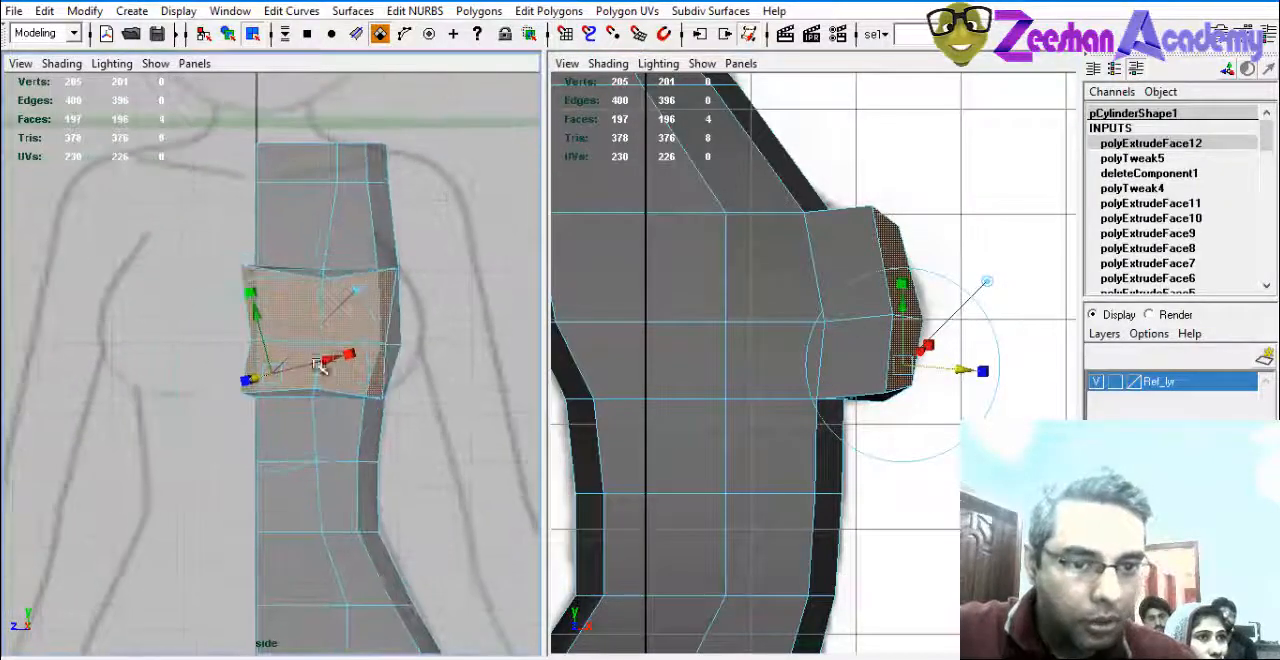
key(r)
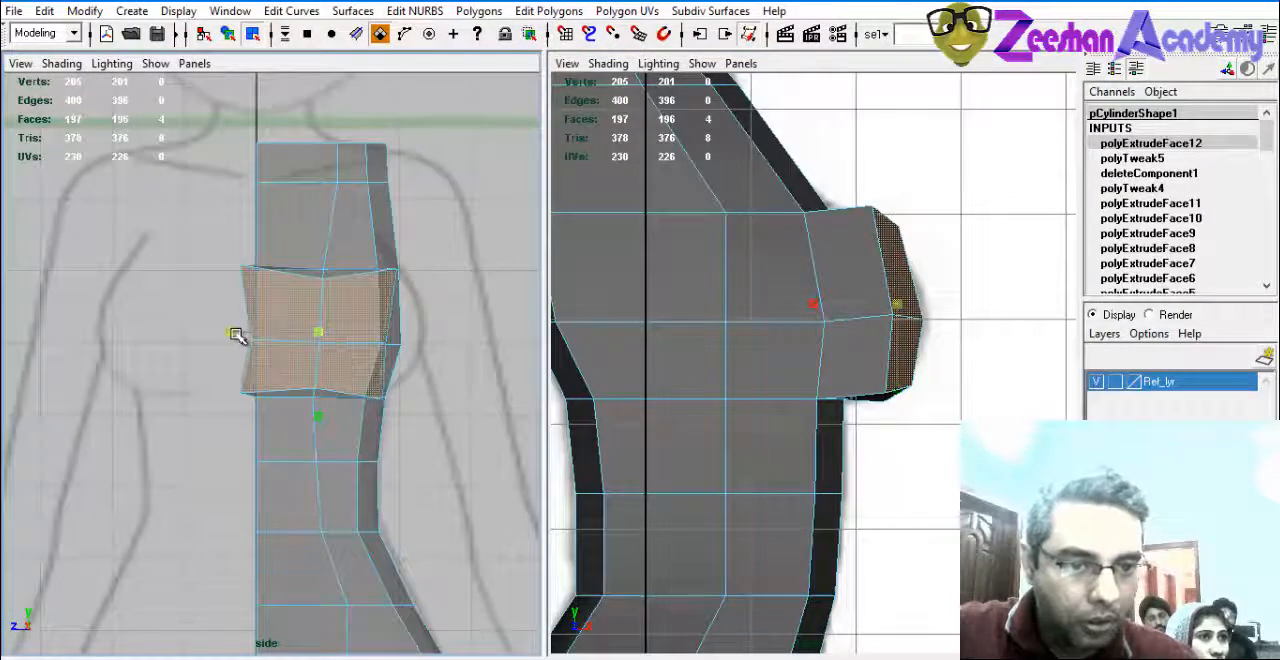
drag(233, 331, 247, 333)
alt+middle_drag(374, 334, 403, 328)
scroll(403, 328, up, 1)
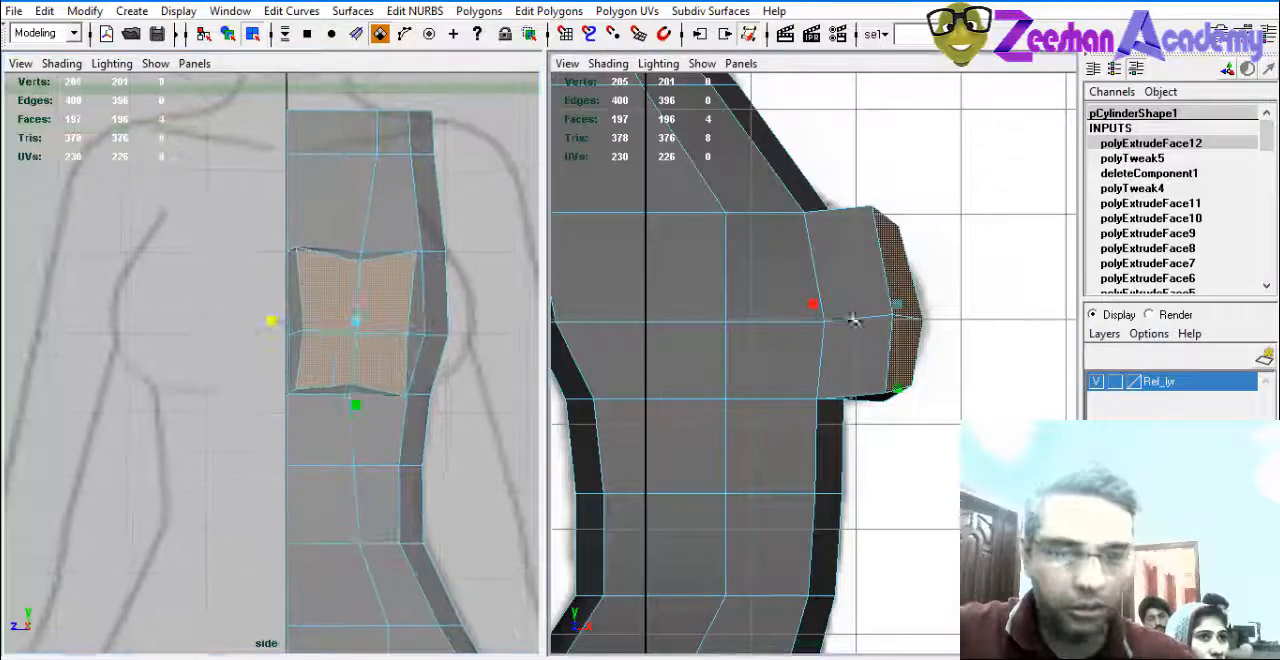
Shrink the extruded chest faces in height and move them down and back inside the reference bust curve.
alt+middle_drag(940, 329, 940, 343)
drag(904, 325, 905, 341)
alt+middle_drag(912, 362, 898, 352)
mouse_move(886, 330)
mouse_down()
mouse_move(878, 340)
mouse_move(870, 328)
mouse_up()
alt+middle_drag(891, 339, 877, 329)
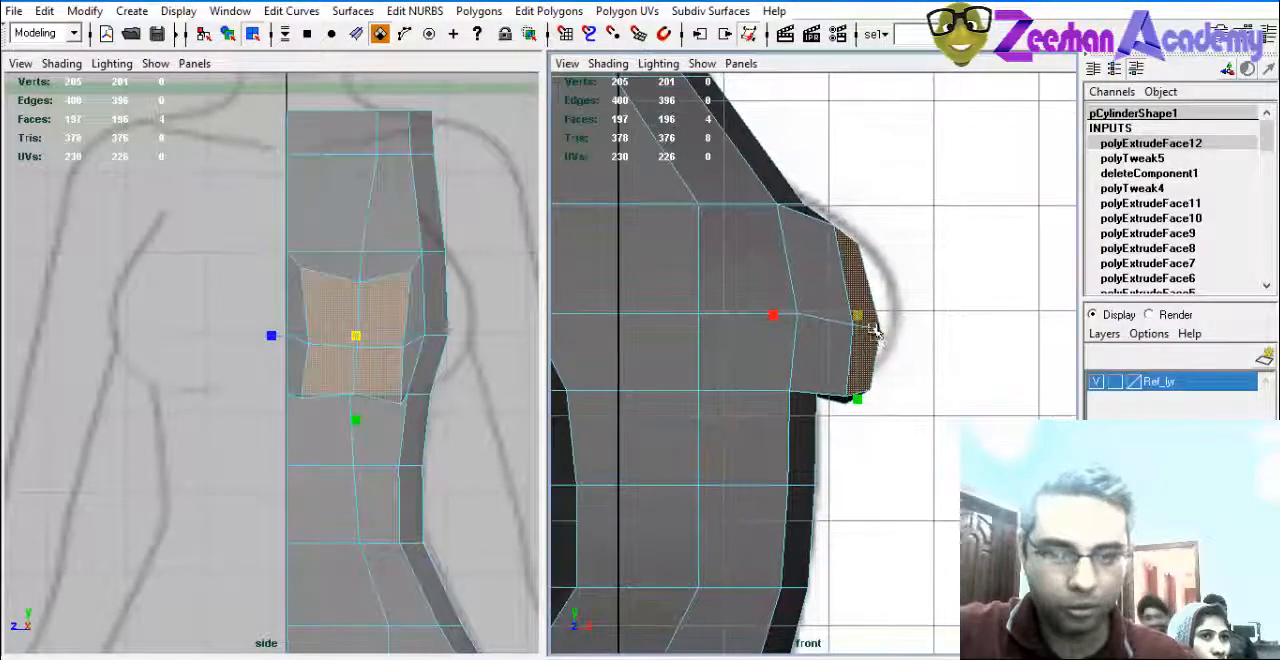
Extrude the four bust faces forward again to the reference outline and scale the new faces slightly smaller.
key(g)
click(892, 345)
click(865, 360)
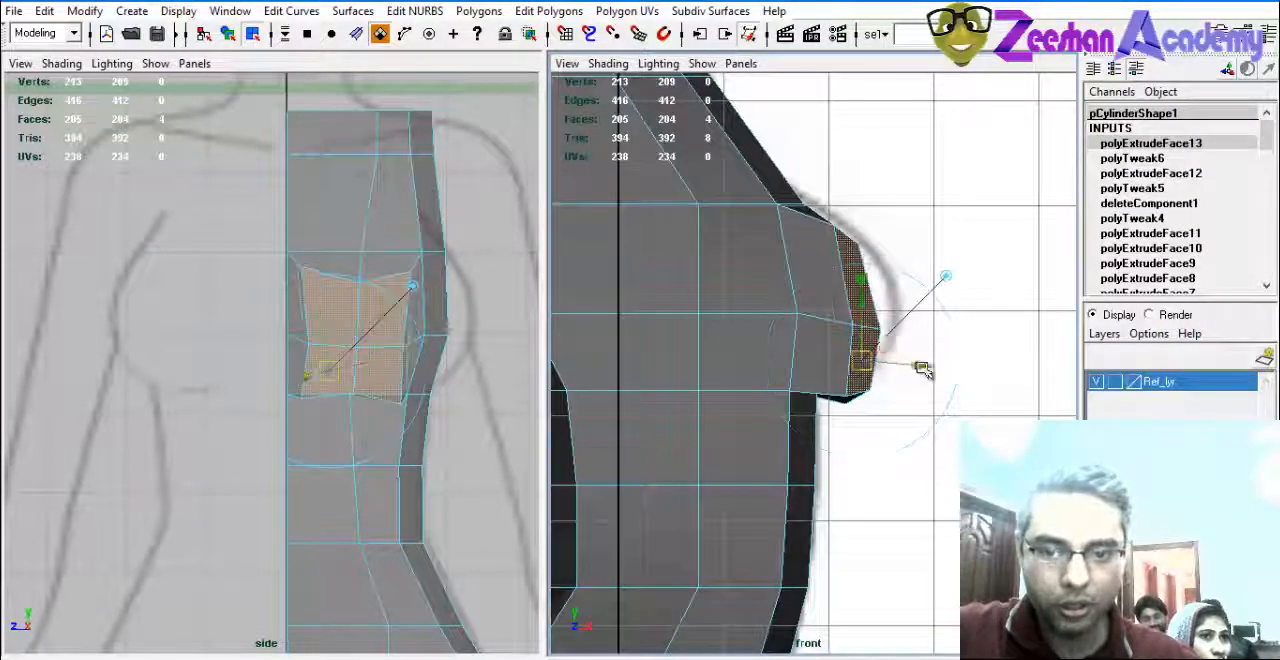
drag(921, 367, 939, 369)
key(r)
mouse_move(877, 312)
mouse_down()
mouse_move(851, 322)
mouse_move(885, 323)
mouse_up()
key(w)
alt+middle_drag(453, 353, 439, 353)
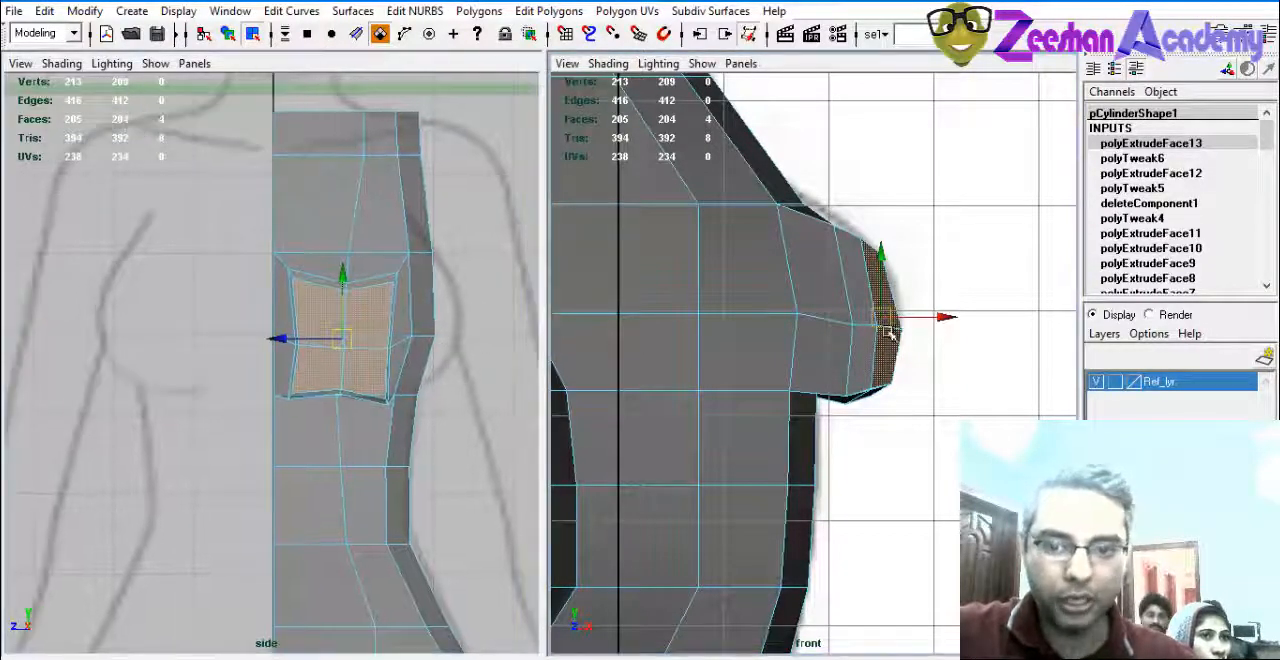
Examine the extruded bust from the front, perspective and side views against the reference drawings.
scroll(679, 268, down, 5)
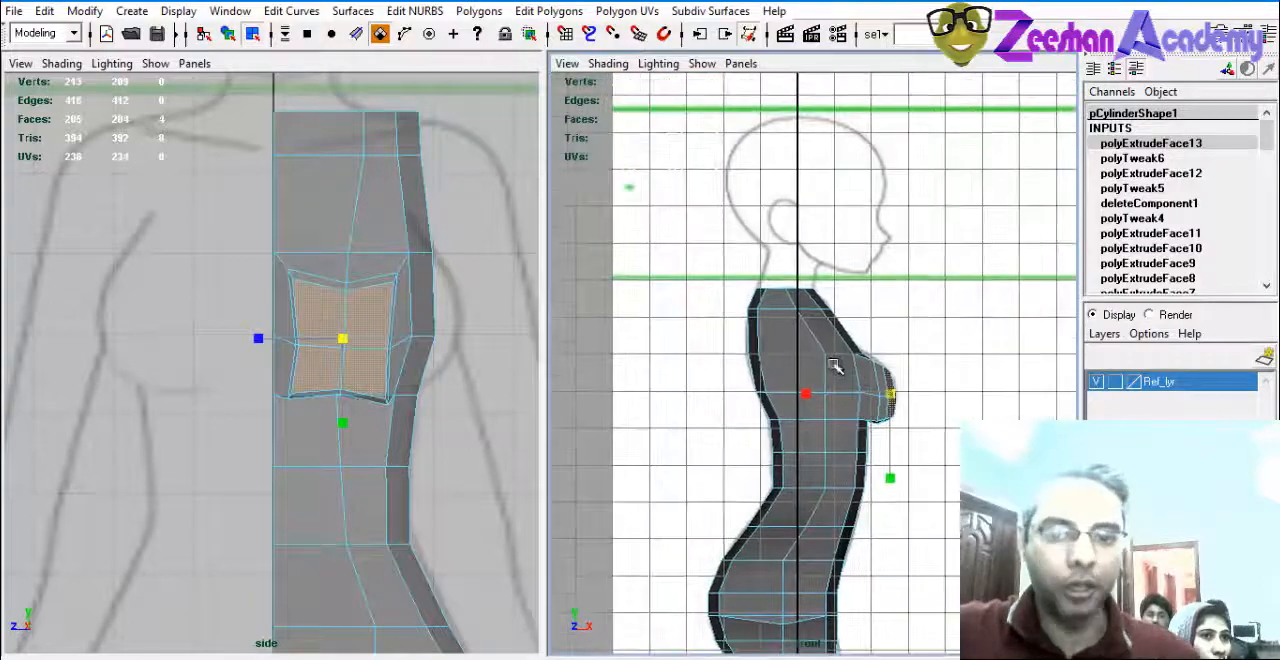
key(space)
key(space)
drag(832, 338, 652, 337)
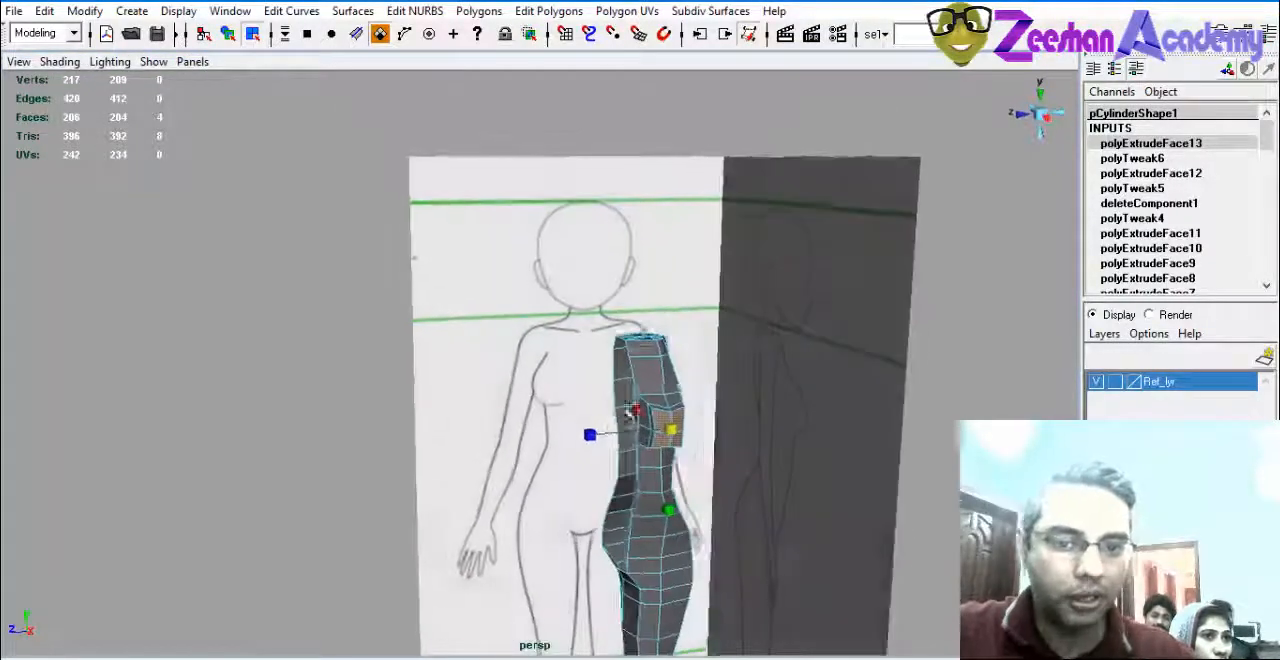
key(space)
alt+middle_drag(358, 188, 365, 336)
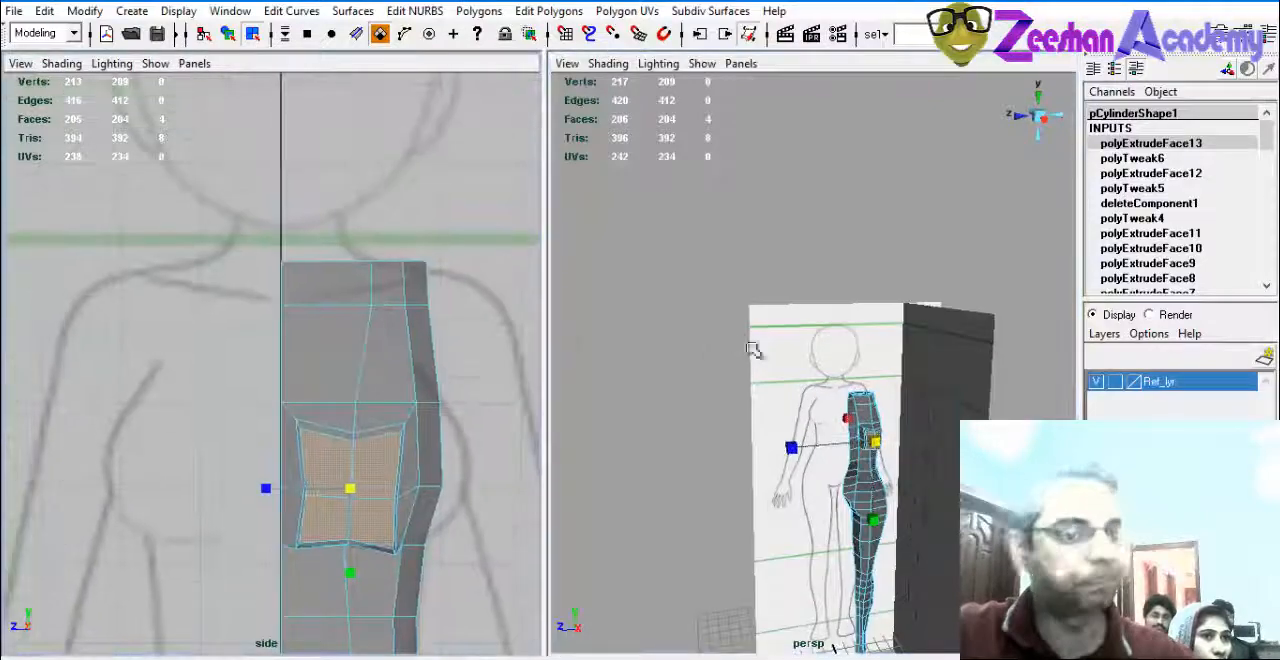
Select the faces on the top cap of the torso in the perspective view.
alt+middle_drag(901, 402, 886, 411)
key(space)
scroll(701, 405, up, 2)
alt+drag(680, 451, 770, 442)
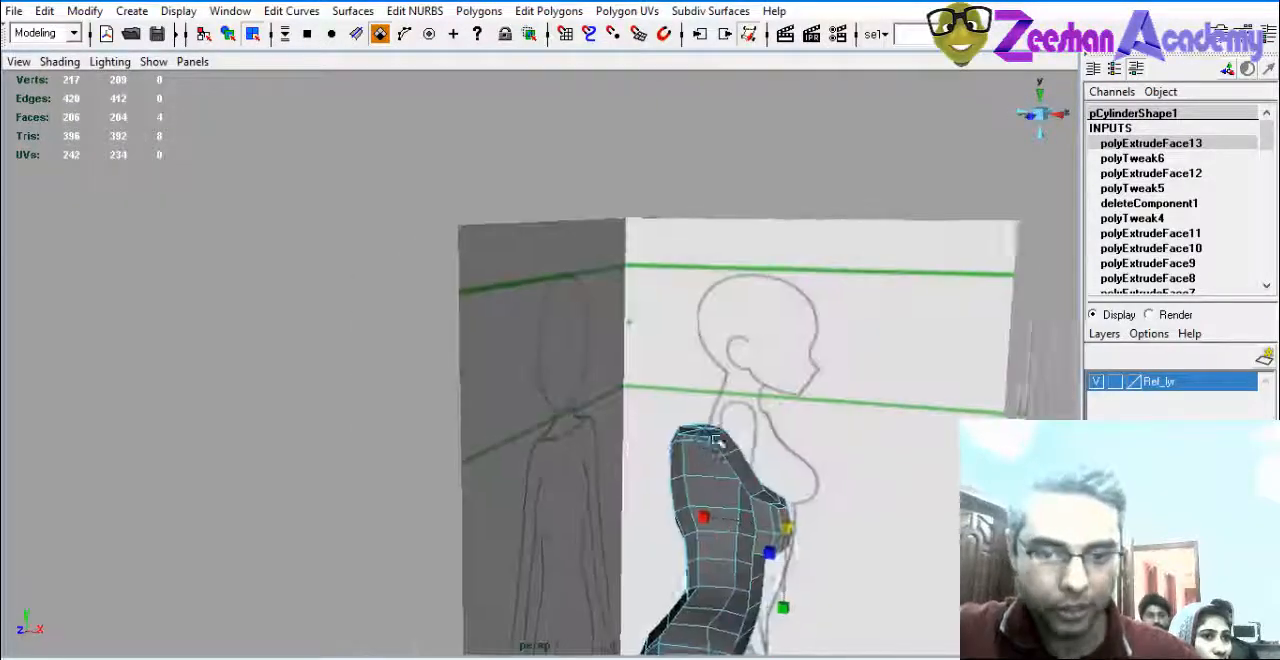
scroll(770, 442, up, 2)
right_drag(770, 381, 770, 420)
scroll(720, 440, up, 4)
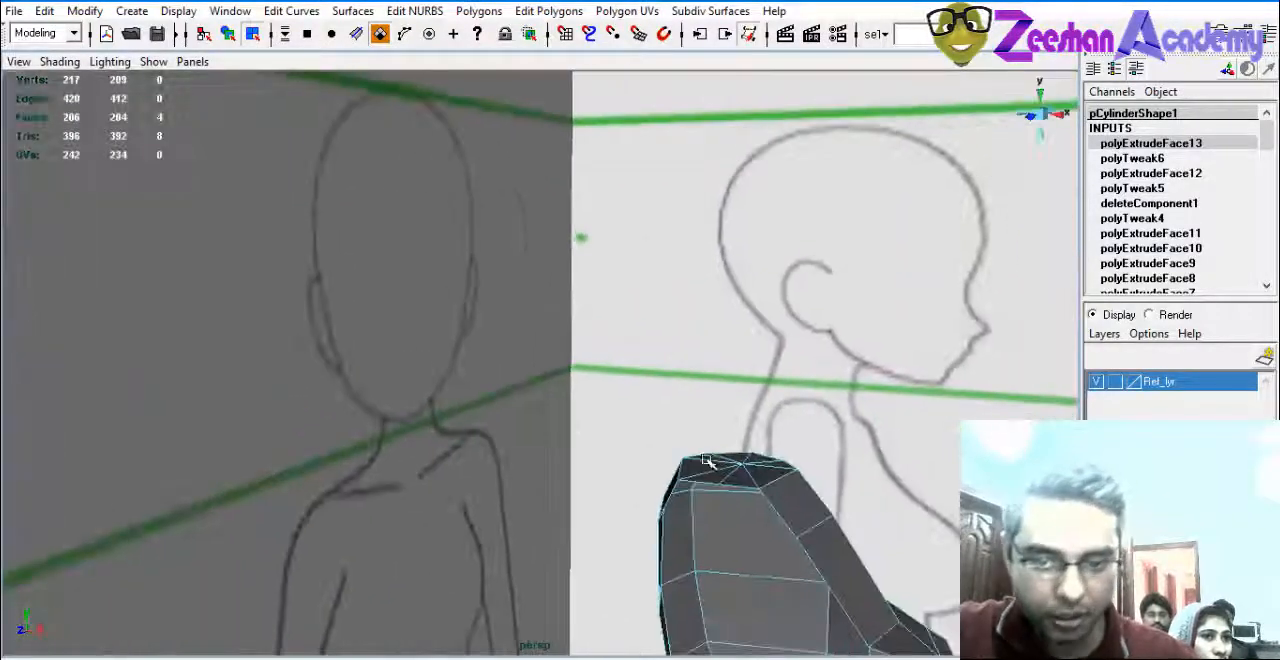
click(730, 477)
scroll(697, 546, up, 2)
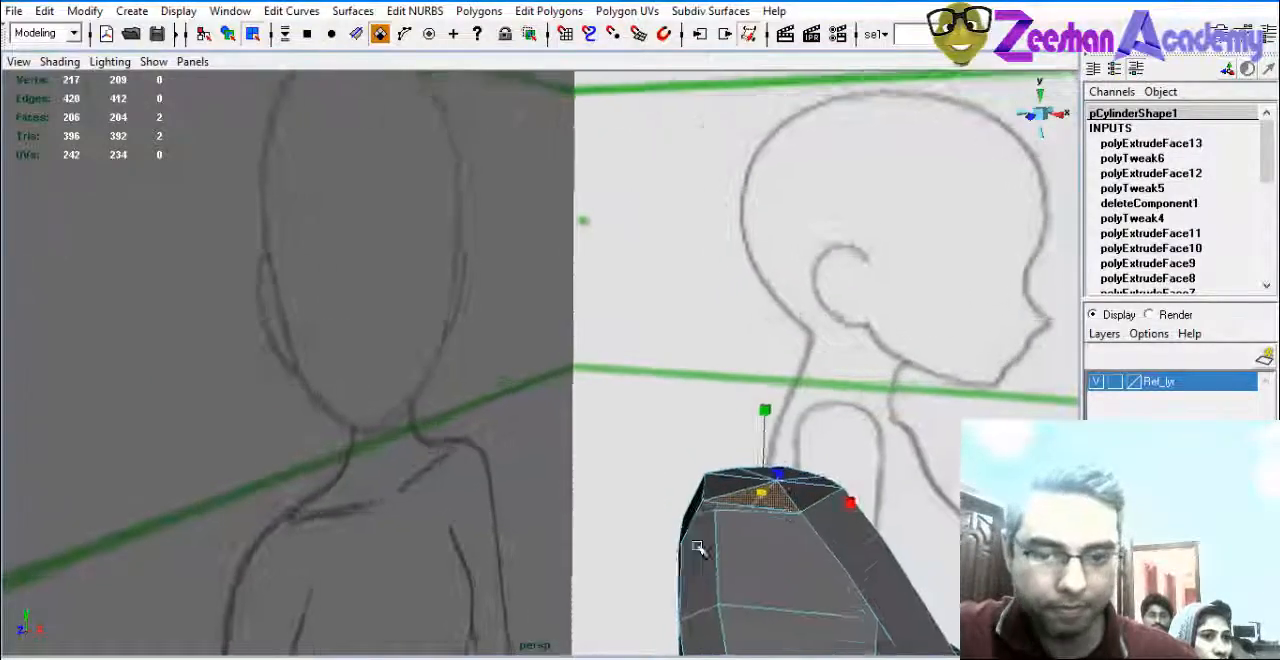
key(f)
scroll(603, 471, down, 2)
alt+drag(603, 471, 680, 440)
shift+click(733, 292)
shift+click(716, 243)
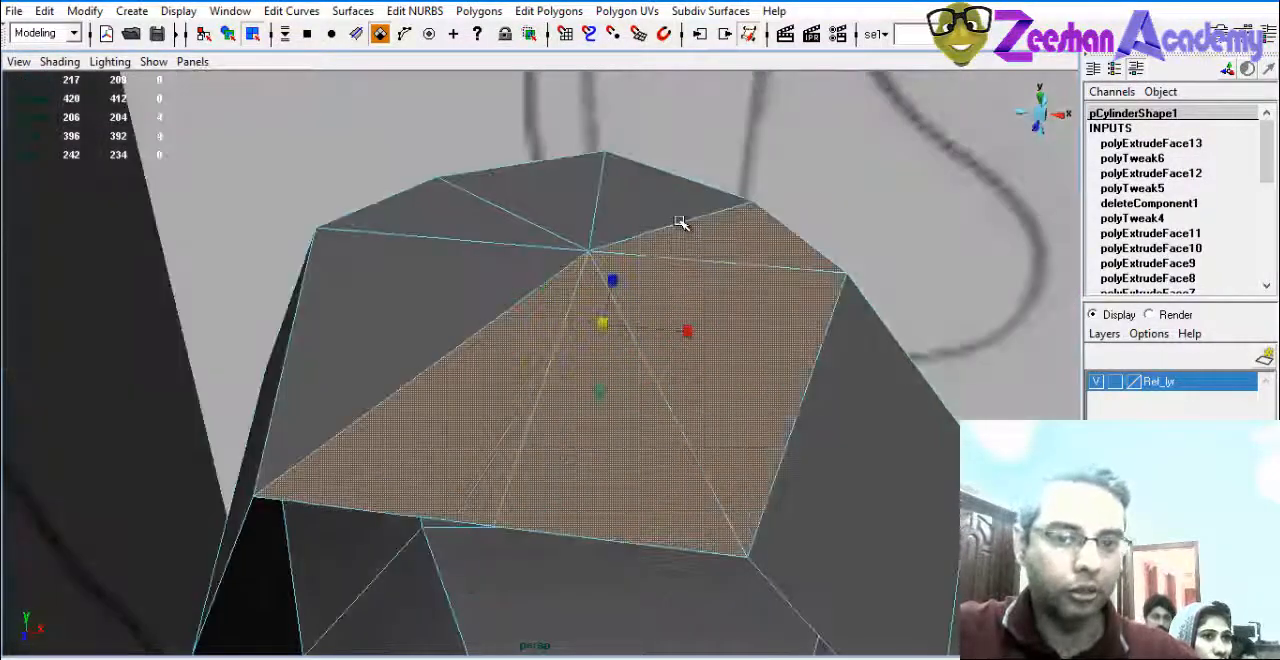
shift+click(672, 212)
shift+click(584, 192)
shift+click(482, 212)
shift+click(434, 266)
Remove the upper side faces from the selection in the front view, keeping only the torso's top cap faces.
scroll(775, 316, down, 3)
alt+drag(775, 316, 578, 316)
key(space)
alt+middle_drag(510, 374, 521, 421)
alt+right_drag(770, 445, 940, 475)
alt+middle_drag(526, 316, 619, 392)
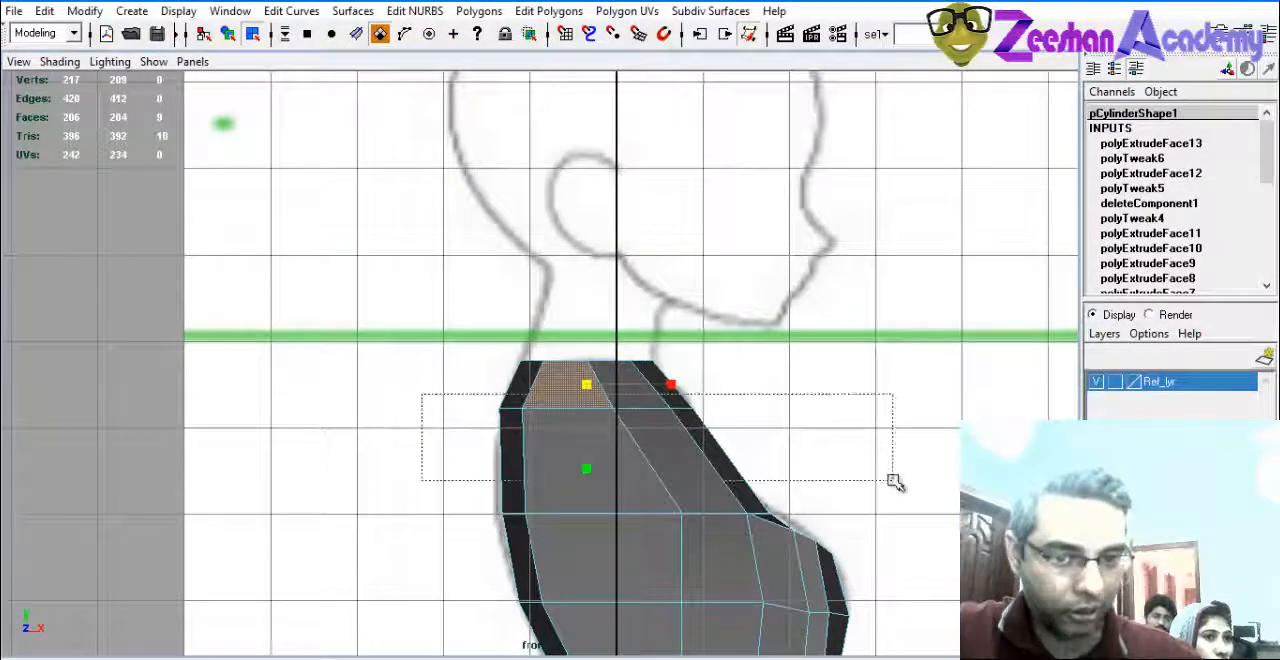
ctrl+drag(893, 480, 893, 480)
alt+middle_drag(662, 403, 666, 449)
Extrude the torso's top cap faces slightly upward to the green guide line at the neck.
key(space)
alt+drag(341, 304, 333, 364)
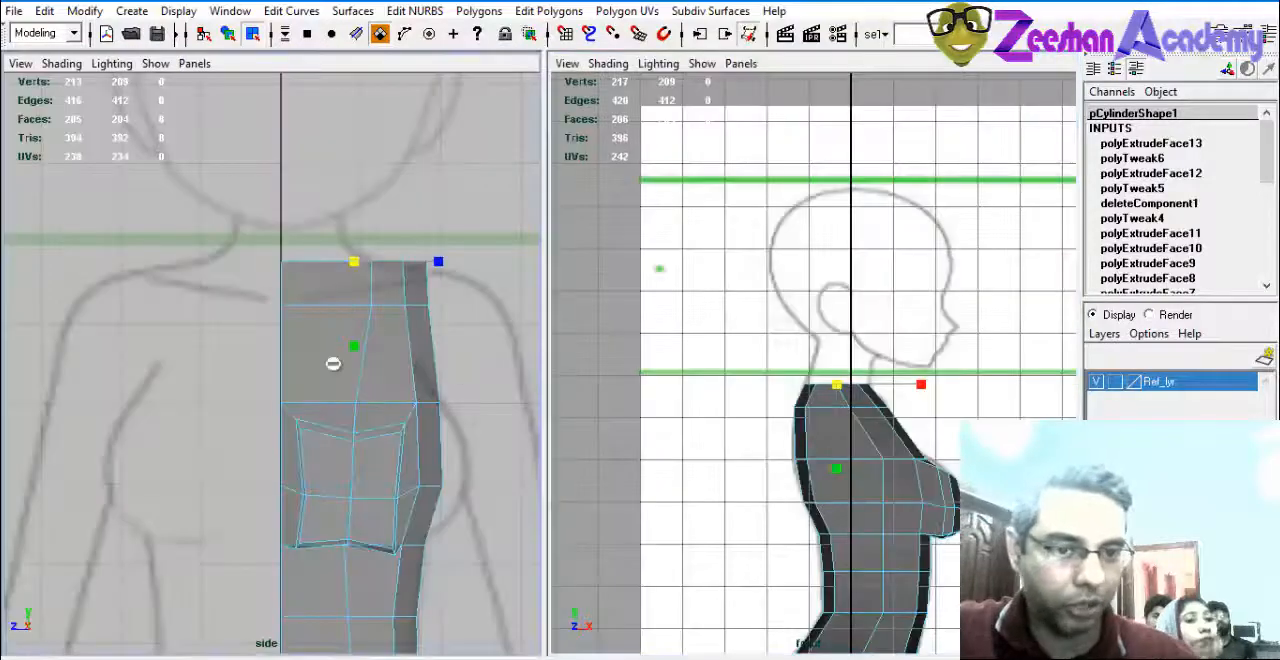
alt+middle_drag(885, 387, 870, 421)
alt+right_drag(870, 421, 928, 494)
alt+middle_drag(928, 494, 932, 446)
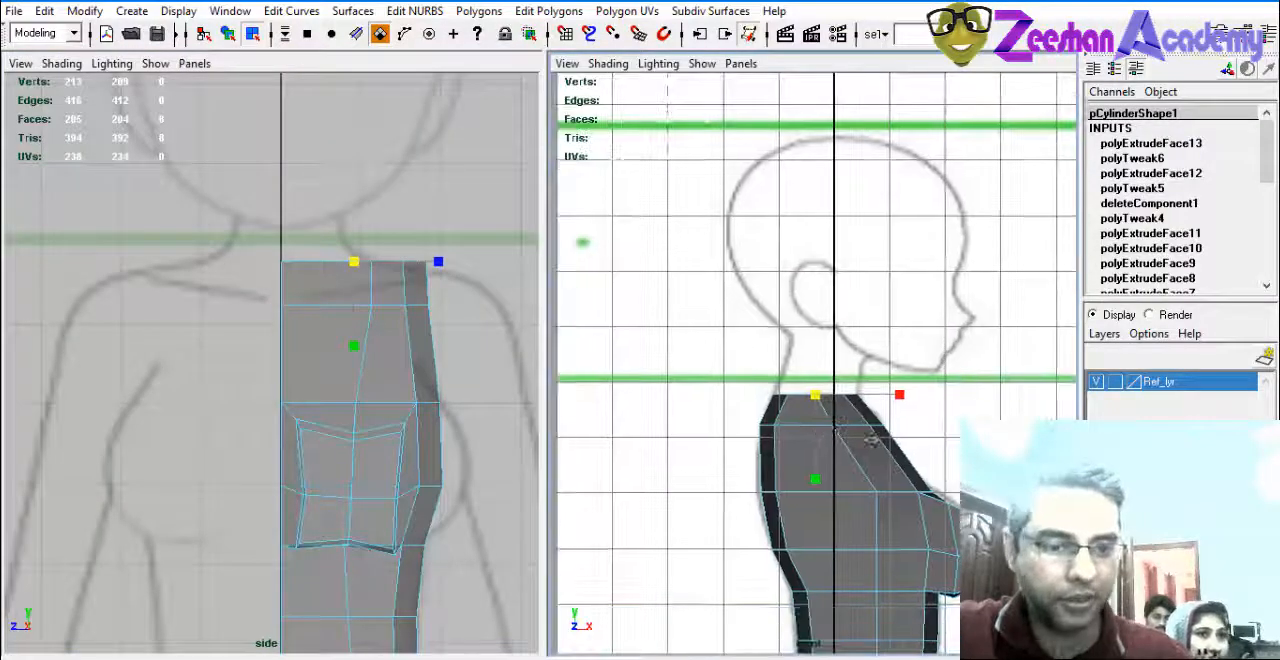
alt+right_drag(932, 446, 980, 452)
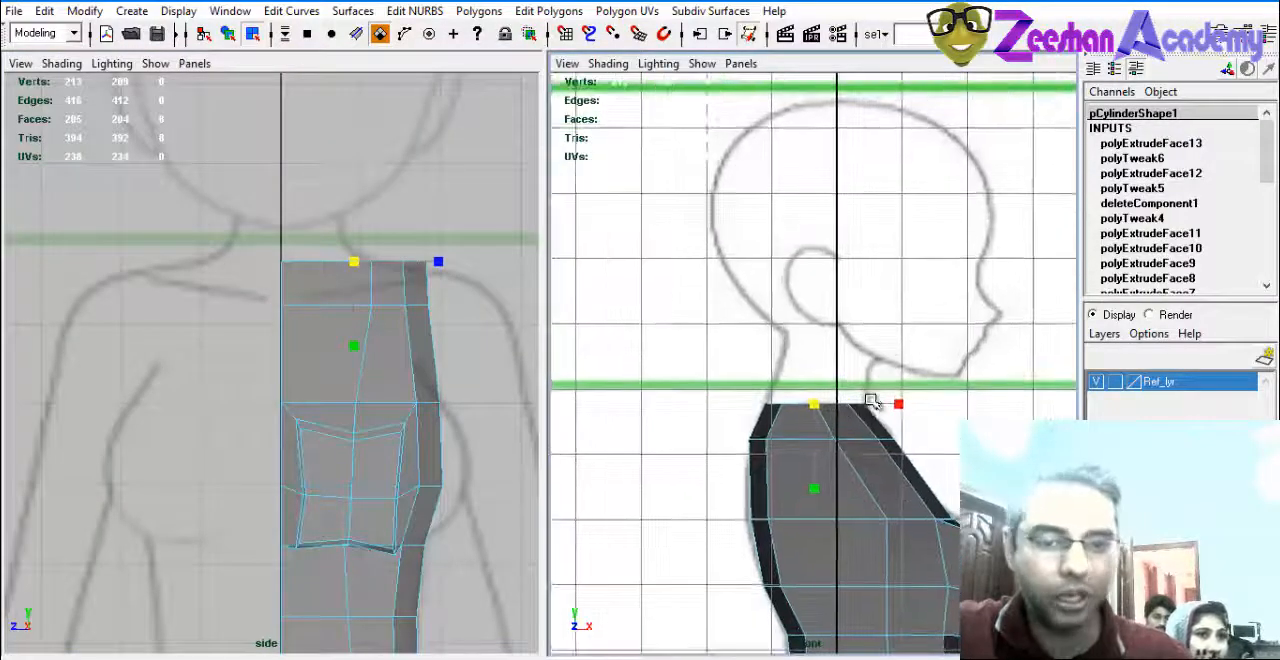
click(481, 11)
mouse_move(545, 12)
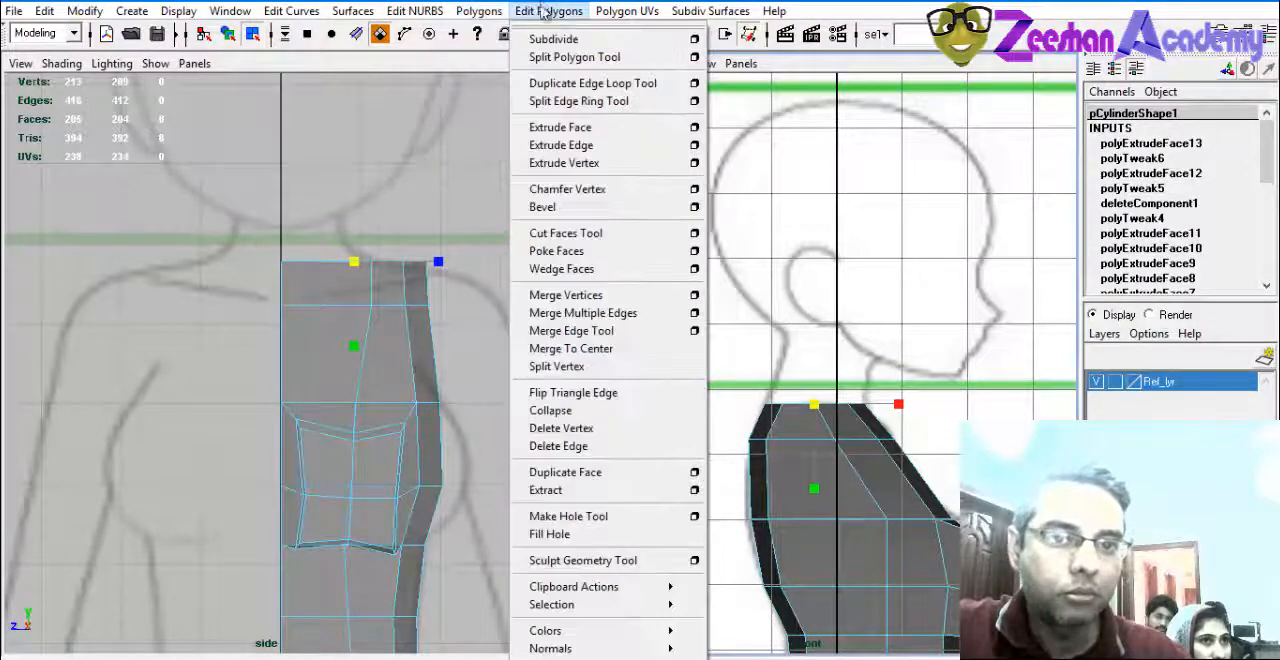
click(559, 127)
drag(822, 346, 832, 326)
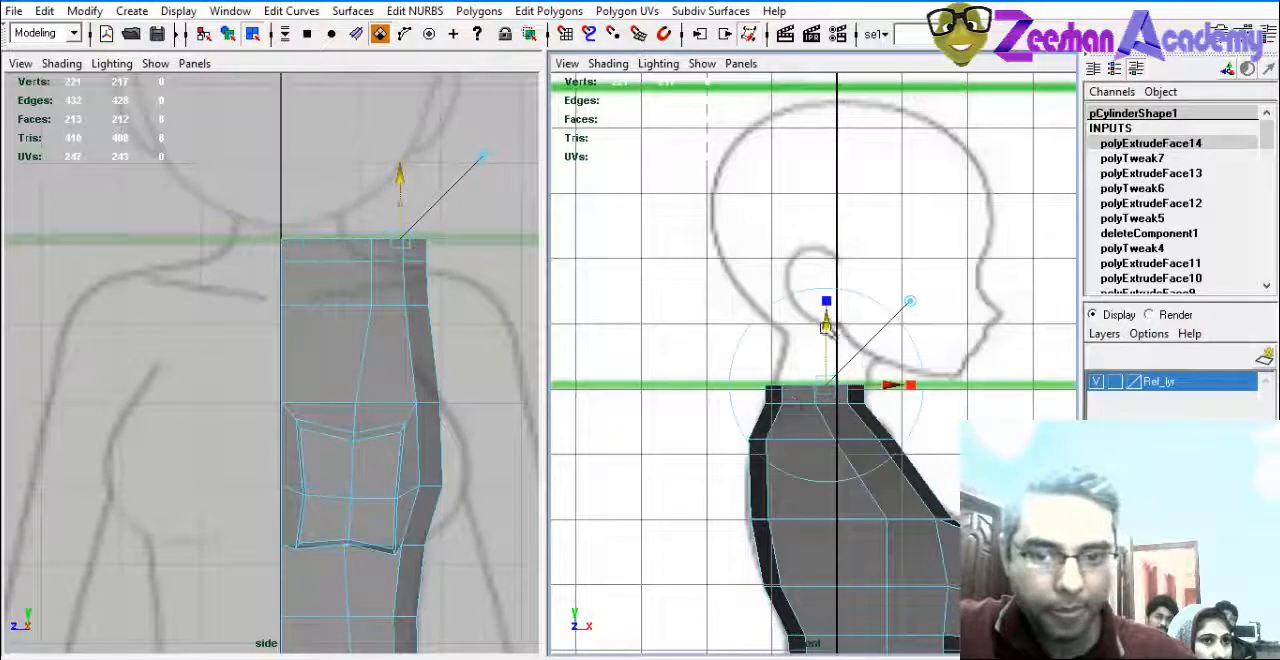
Extrude the top faces upward a second time to form the neck up into the reference jaw area.
alt+right_drag(766, 402, 938, 430)
alt+middle_drag(869, 439, 822, 419)
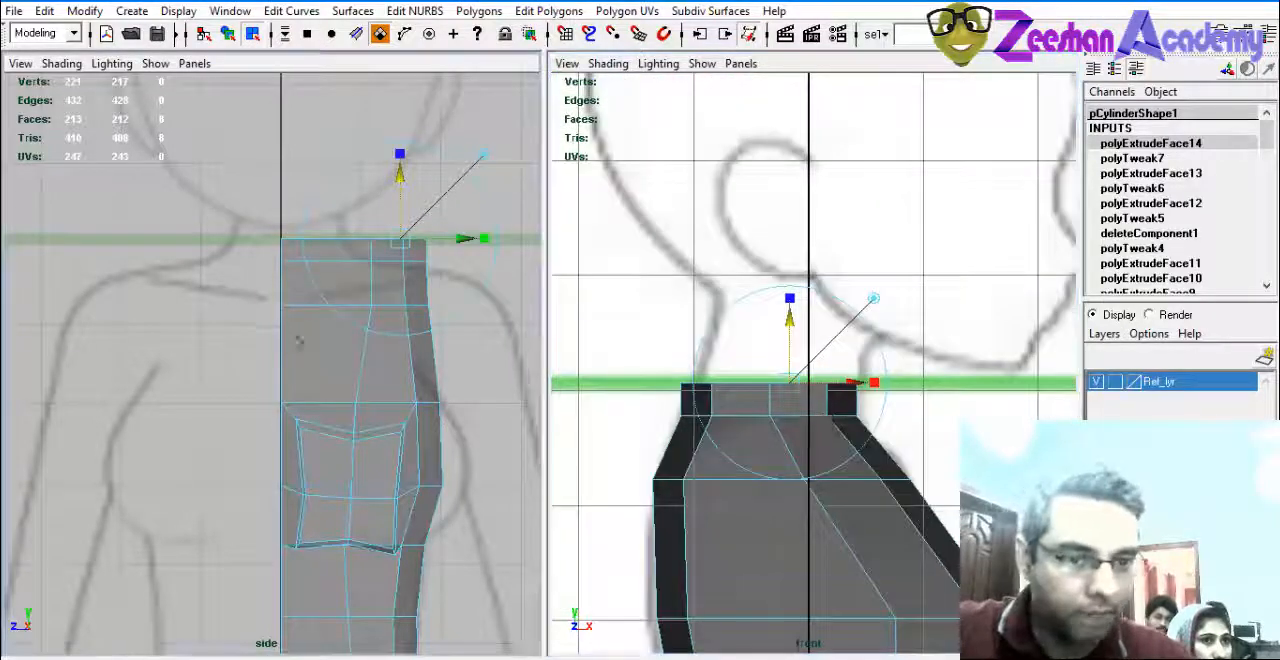
alt+right_drag(300, 343, 345, 328)
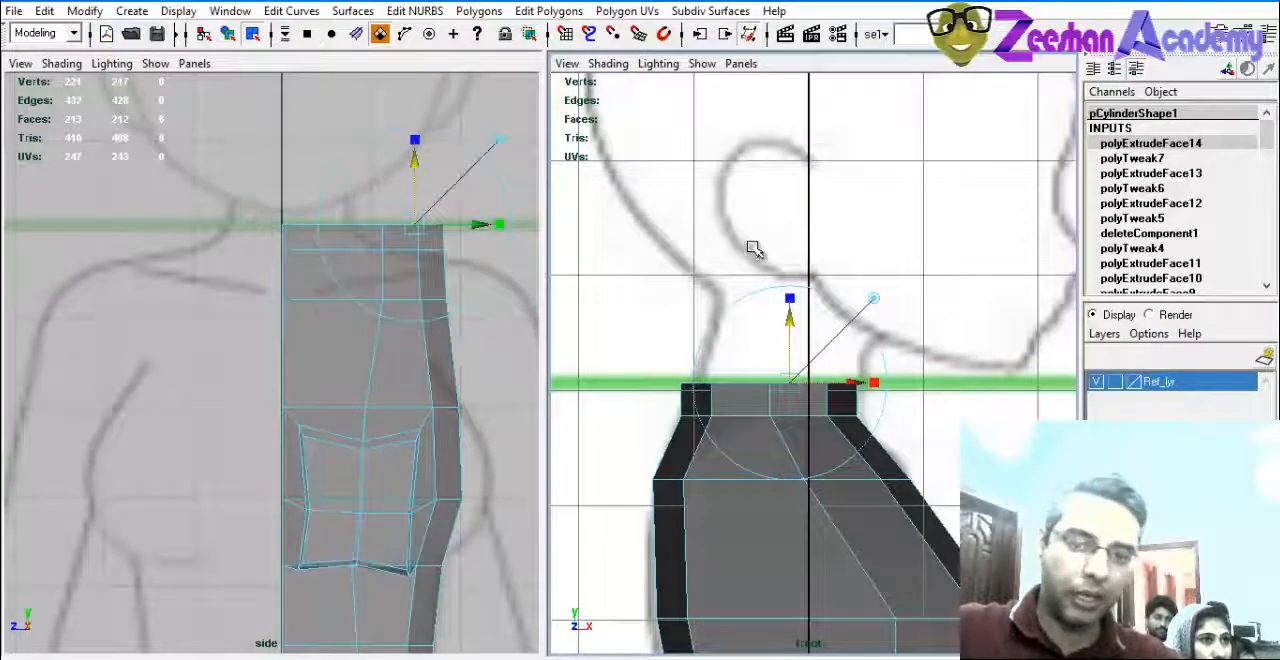
alt+middle_drag(757, 367, 765, 335)
alt+right_drag(765, 335, 800, 331)
key(g)
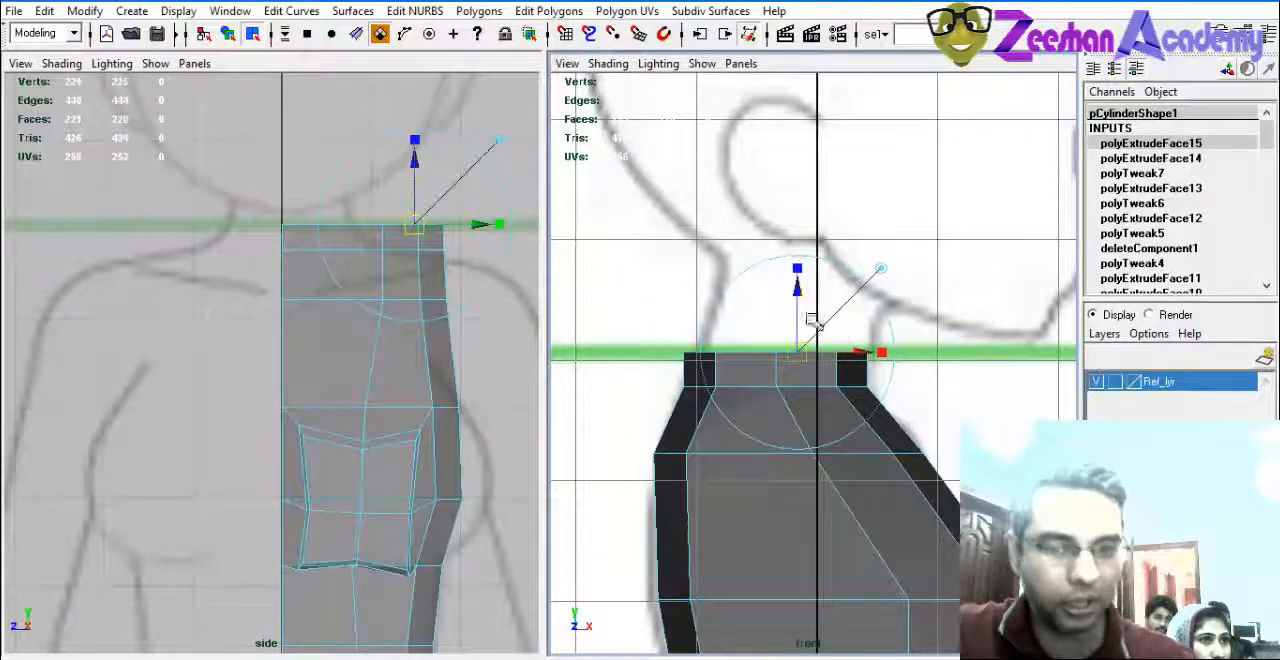
drag(800, 290, 829, 229)
key(e)
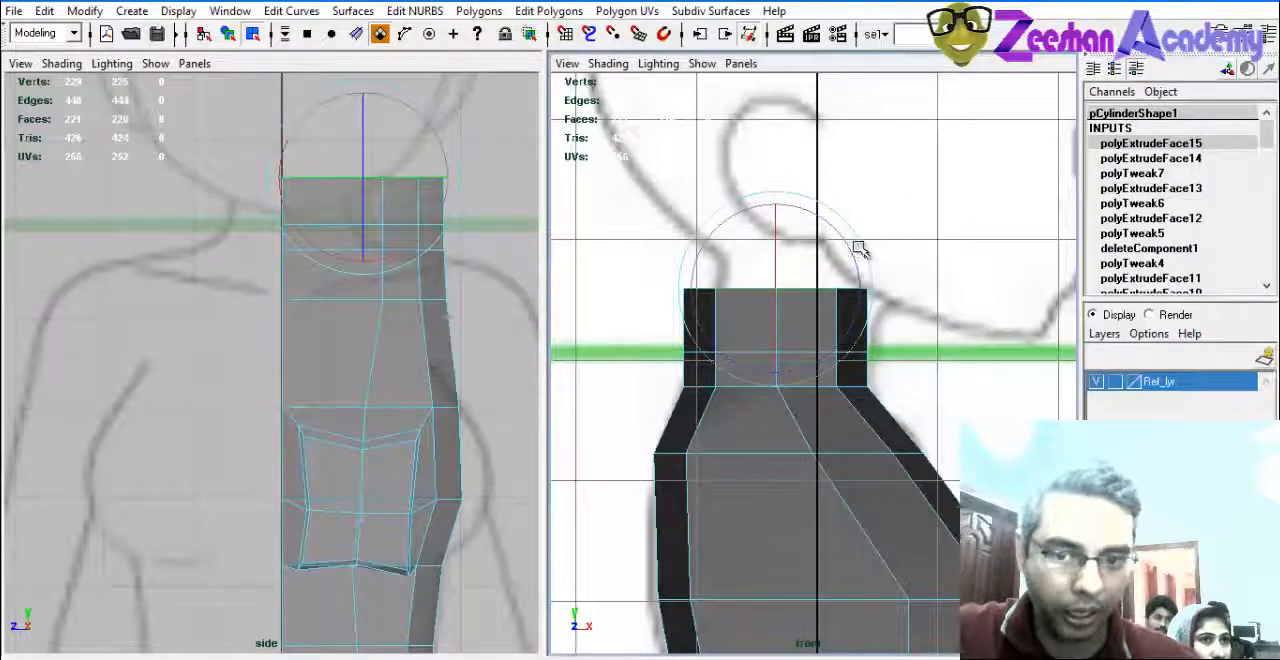
drag(858, 249, 862, 278)
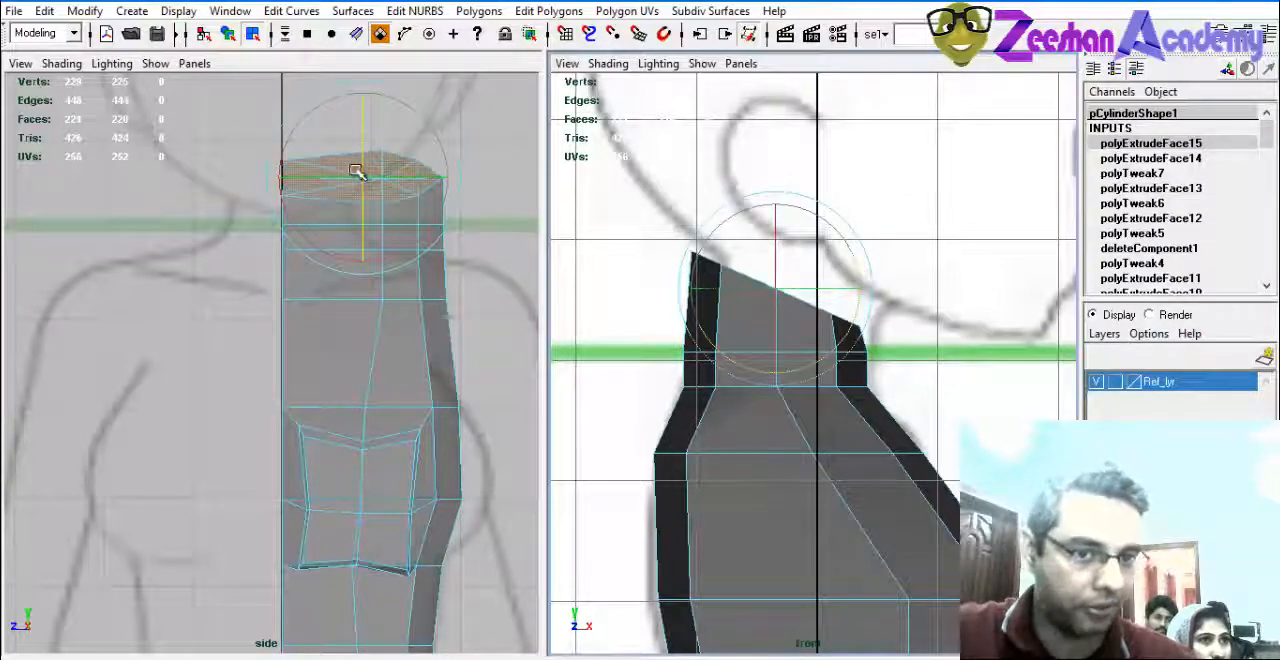
key(ctrl+z)
alt+middle_drag(821, 349, 807, 371)
alt+right_drag(807, 371, 834, 368)
key(w)
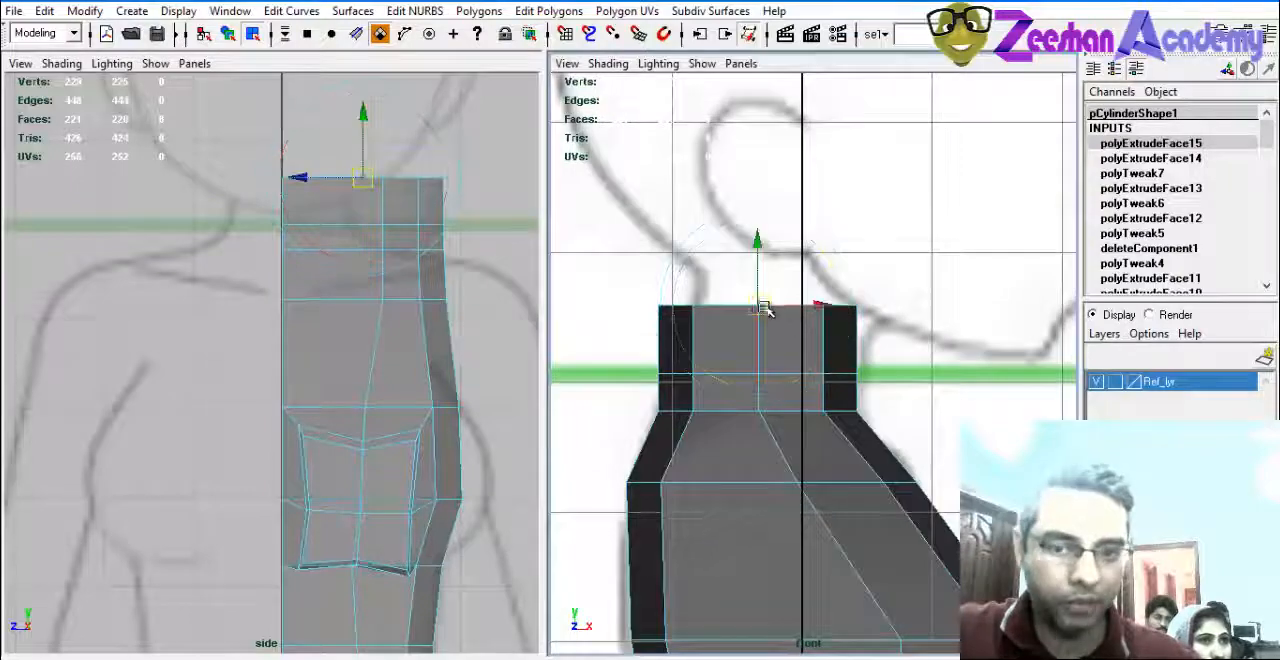
drag(760, 305, 768, 305)
key(ctrl+z)
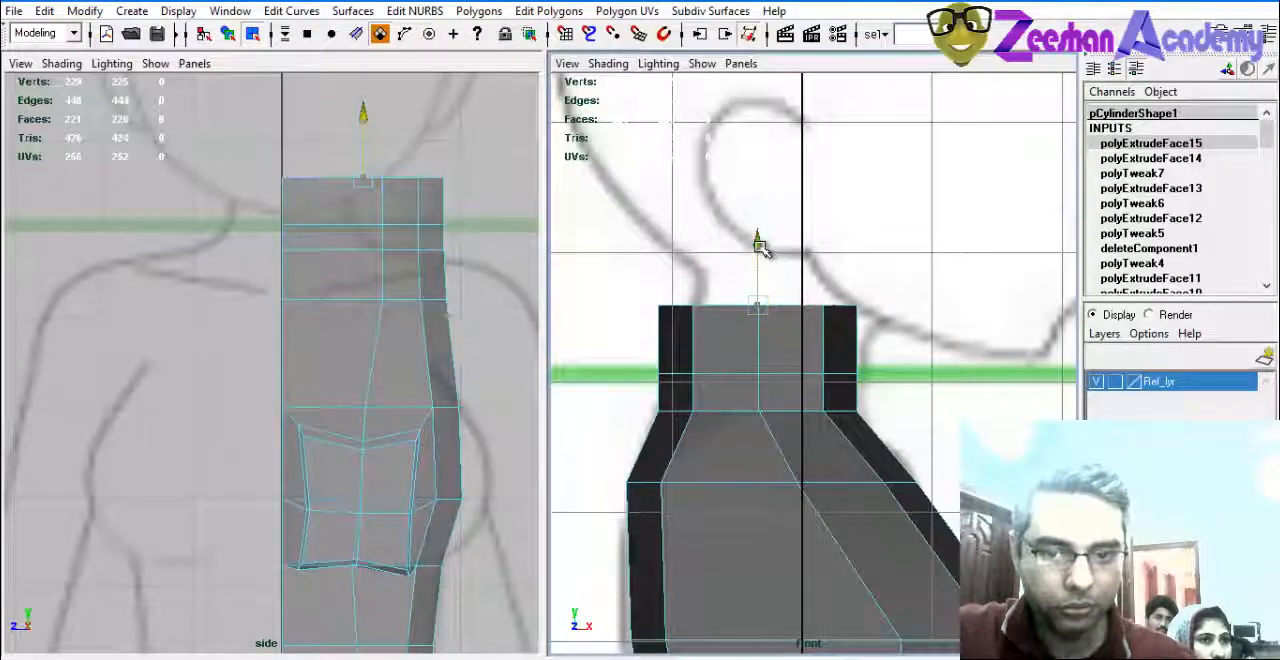
Raise the neck's top faces further and display the front view with X-Ray shading.
drag(760, 247, 770, 203)
alt+middle_drag(640, 262, 625, 280)
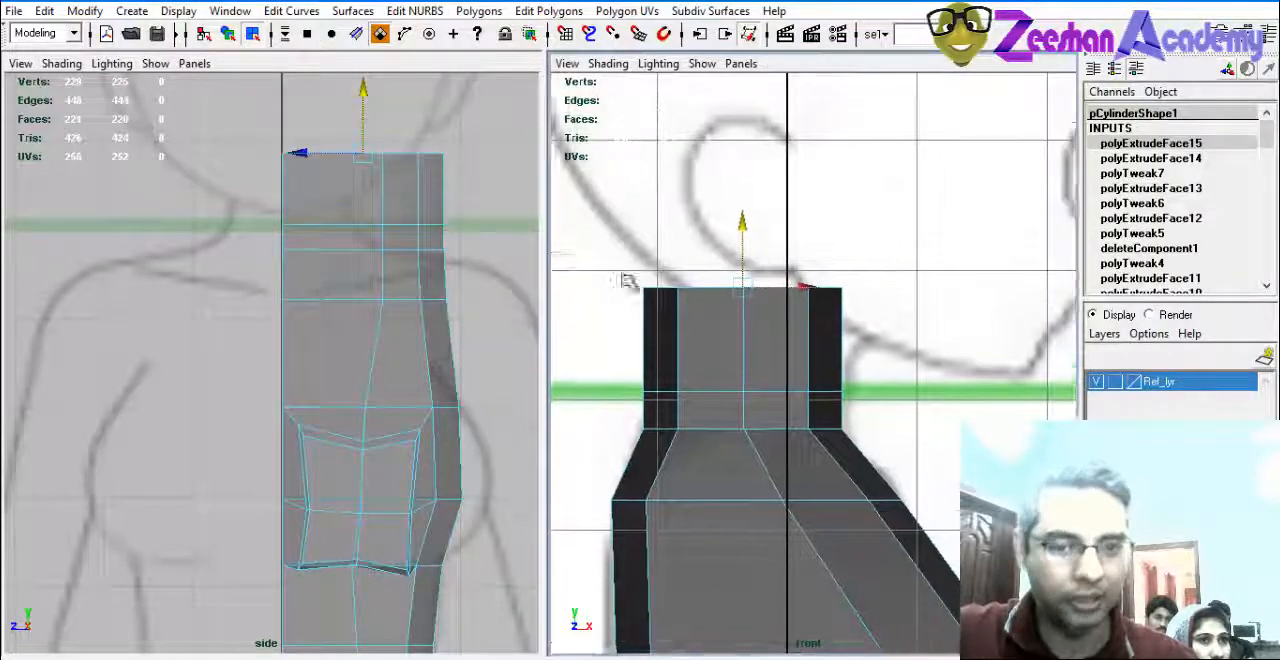
alt+middle_drag(537, 268, 527, 292)
click(608, 63)
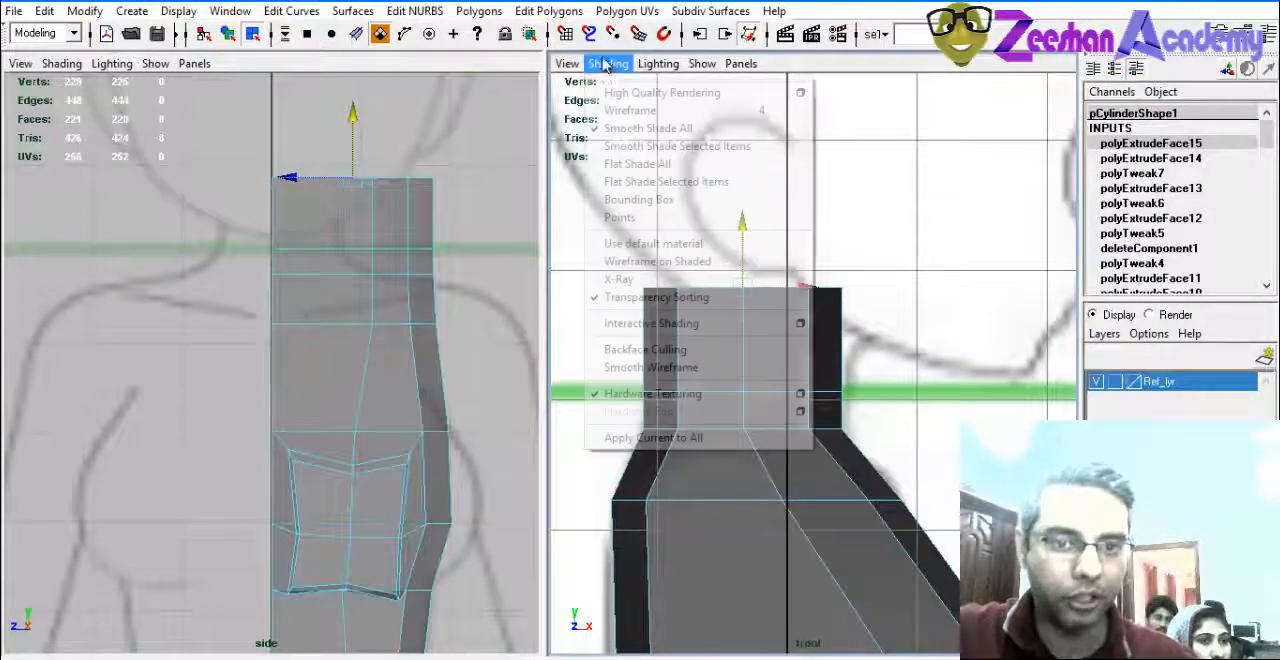
click(660, 274)
Move the back neck vertices at the top and at the guide line forward onto the reference nape outline.
scroll(705, 340, up, 2)
alt+middle_drag(704, 321, 746, 348)
right_drag(746, 347, 690, 335)
drag(628, 266, 752, 318)
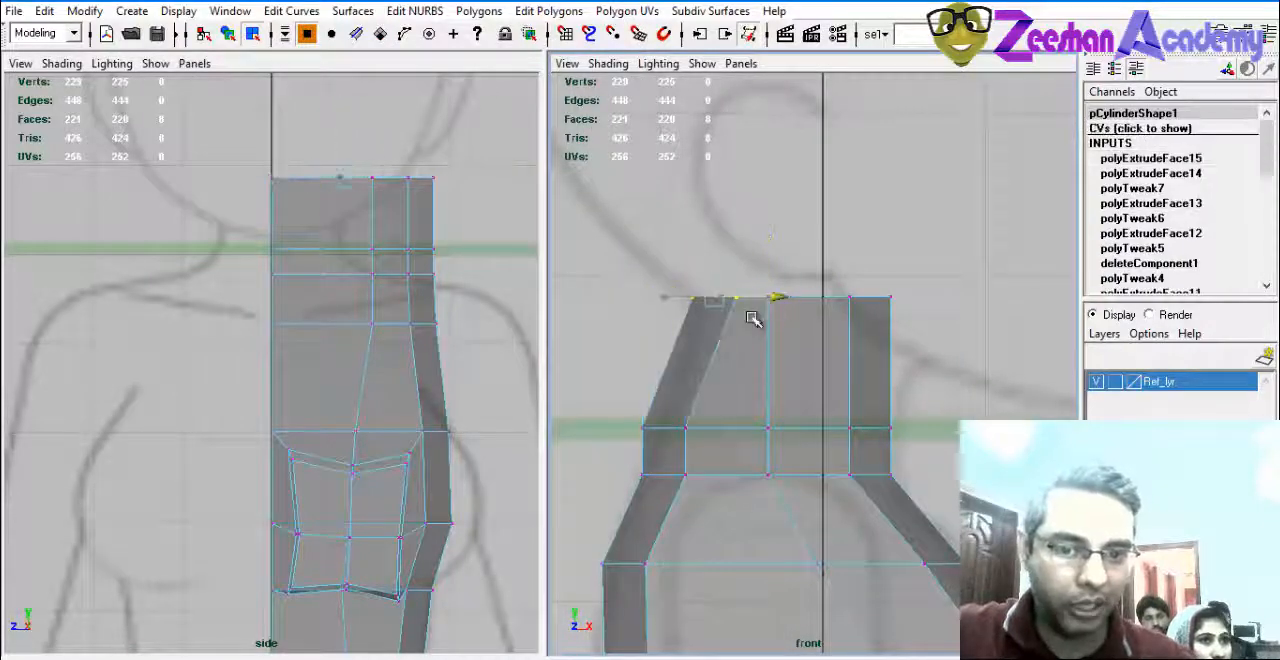
drag(620, 410, 746, 432)
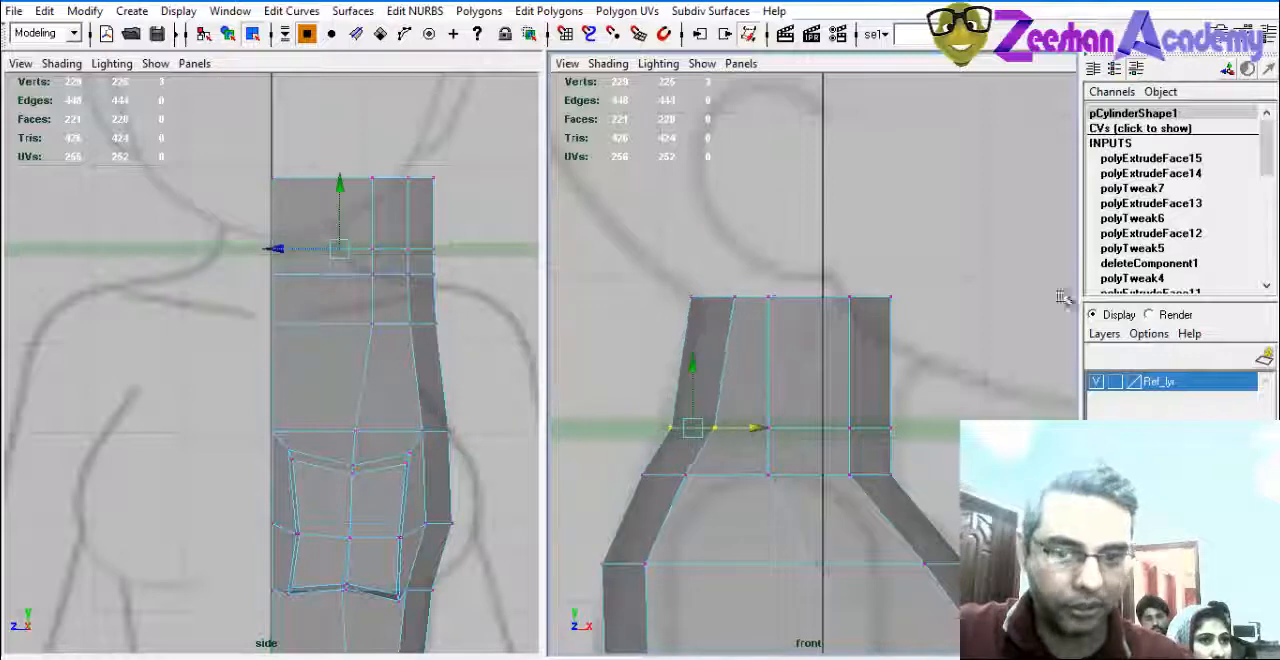
Move the front top vertices of the neck forward under the jaw and shift the middle and lower front vertices to even the profile.
drag(914, 312, 1003, 313)
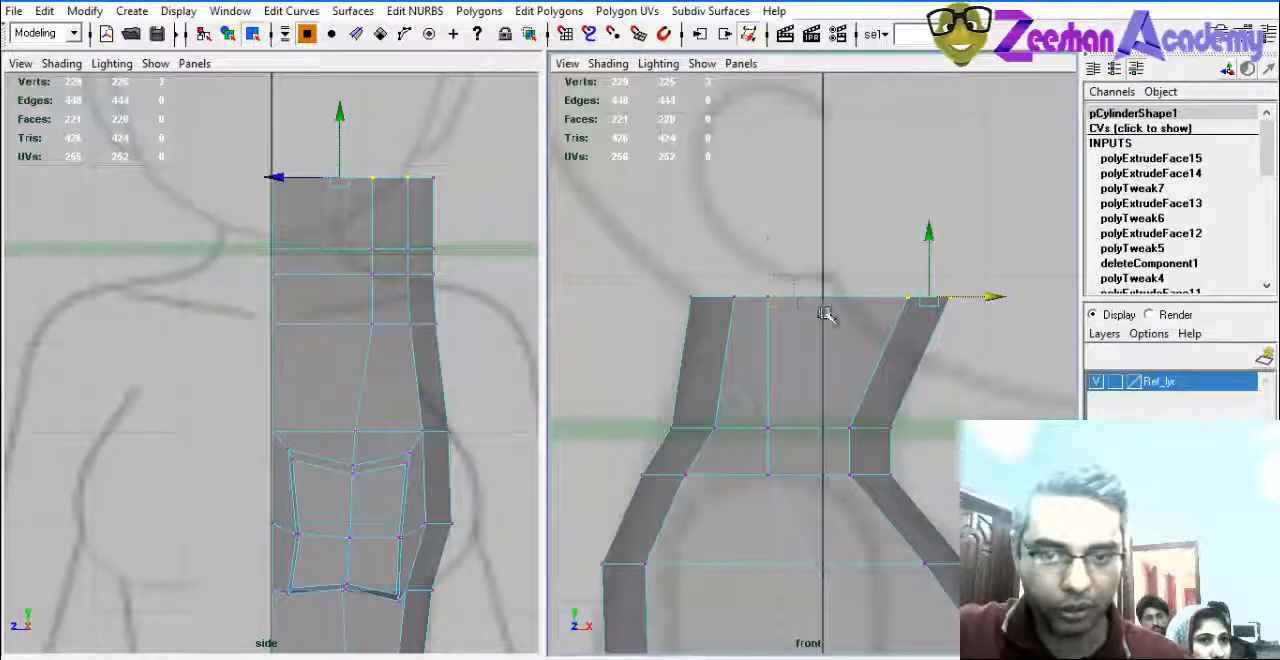
drag(835, 291, 848, 300)
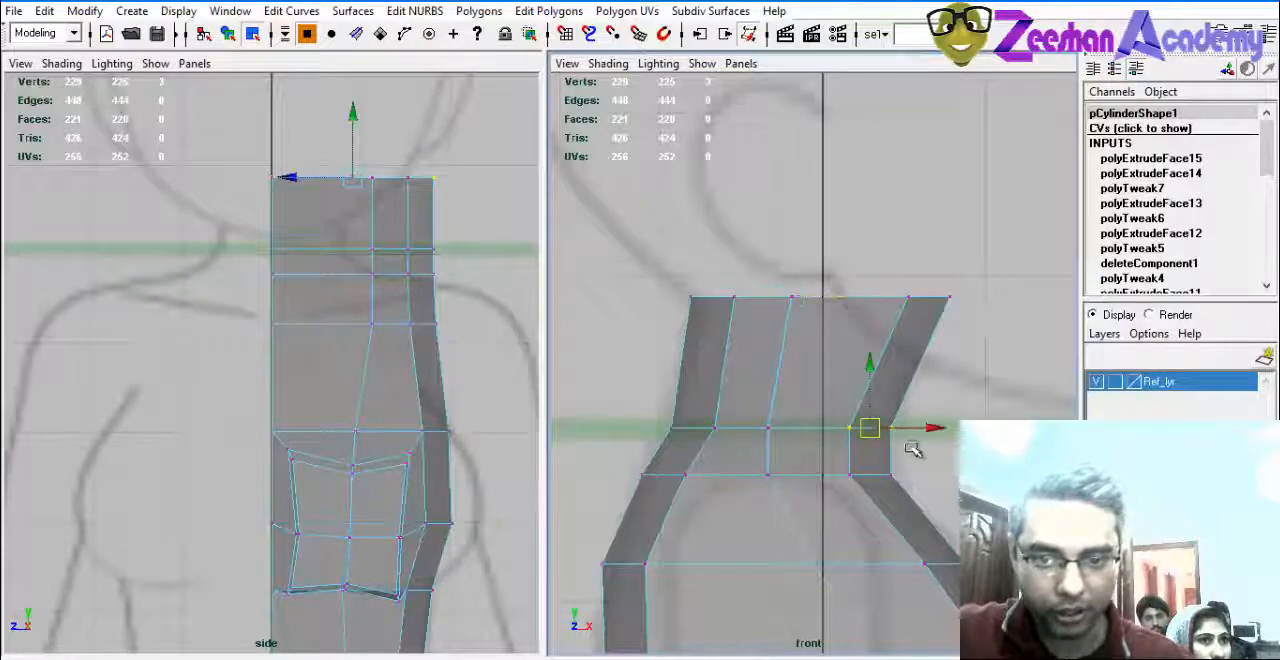
mouse_move(932, 429)
mouse_down()
mouse_move(916, 429)
mouse_move(936, 431)
mouse_up()
Pull the neck's top vertices and those at the guide line inward in the side view to match the reference neck width.
alt+middle_drag(337, 282, 362, 349)
scroll(346, 294, up, 1)
alt+middle_drag(436, 257, 403, 246)
key(space)
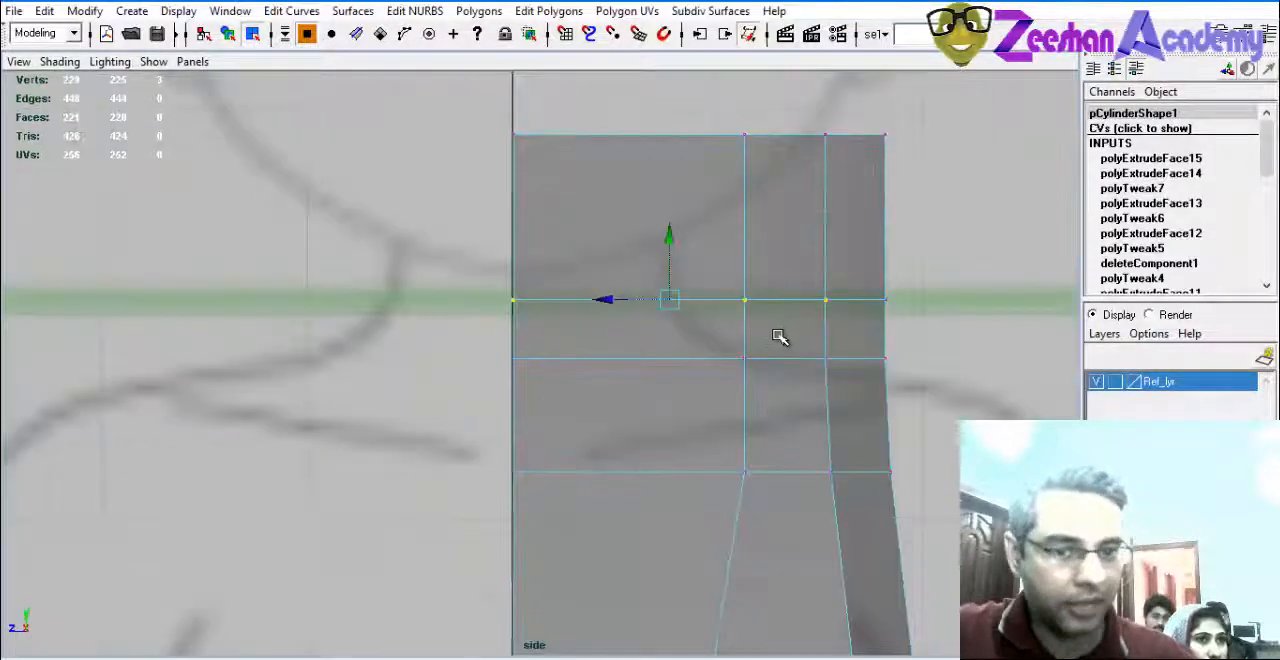
scroll(480, 334, down, 3)
scroll(766, 280, up, 1)
drag(663, 234, 834, 274)
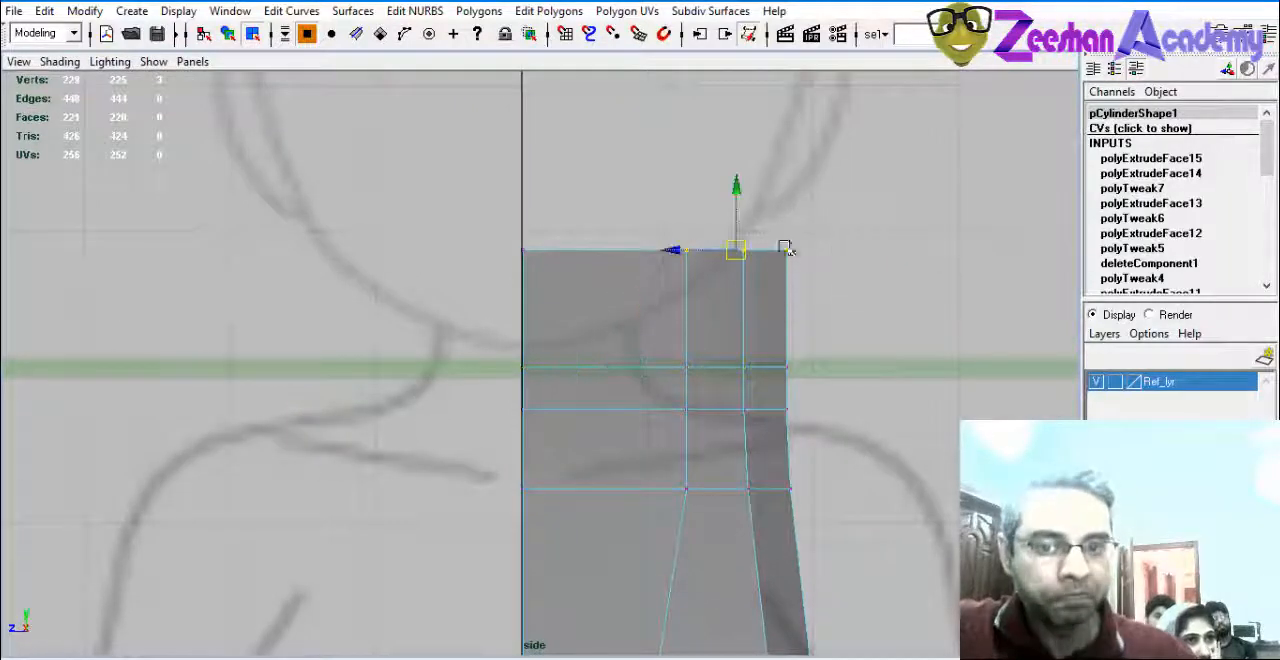
drag(676, 252, 565, 251)
drag(813, 367, 540, 367)
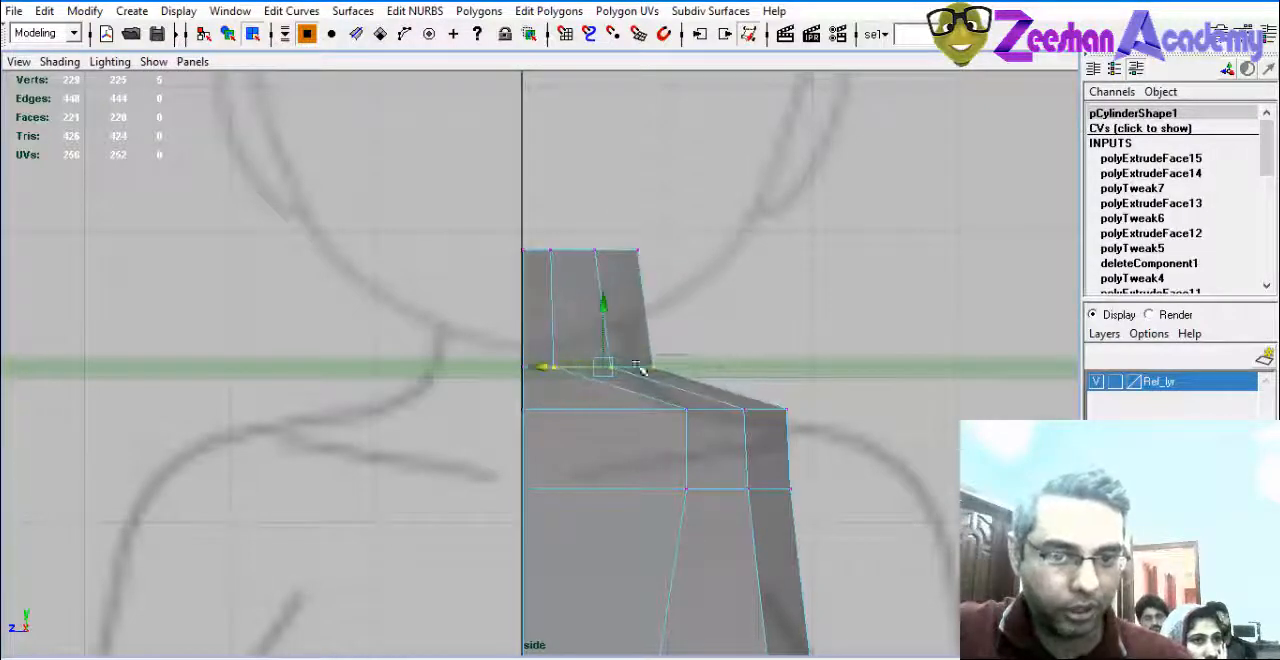
drag(640, 369, 559, 368)
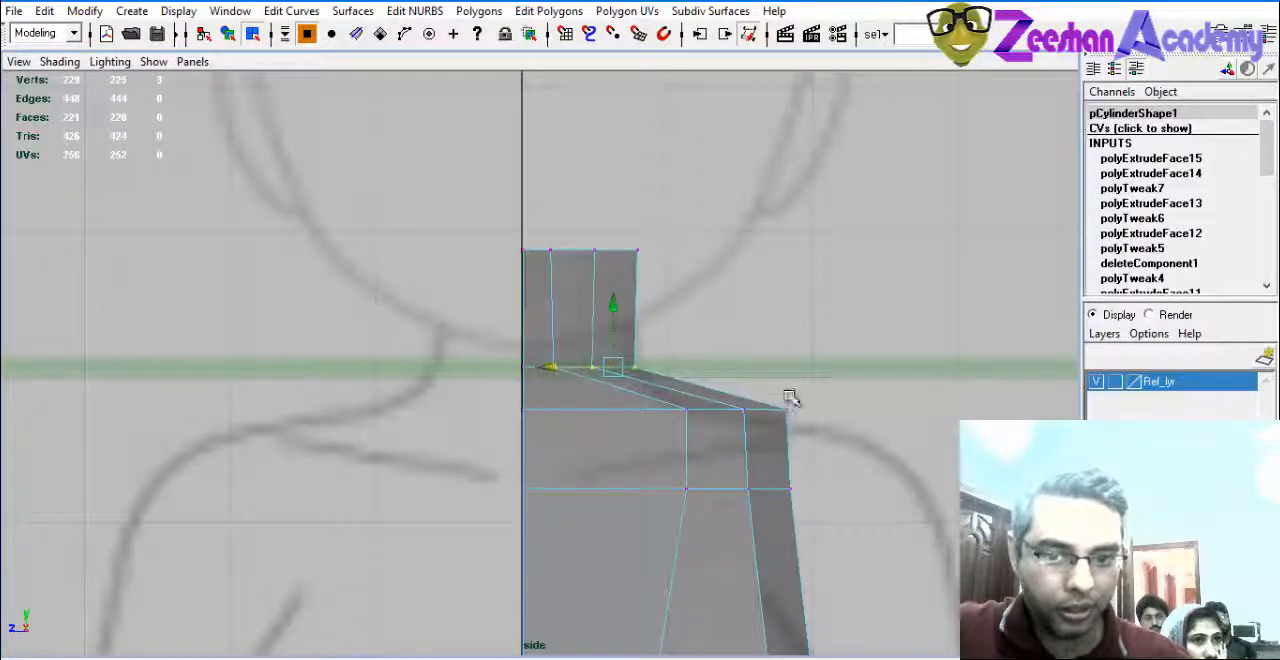
Pull the vertex row just below the neck inward and adjust its outer vertices to follow the neck-to-shoulder slope.
drag(698, 422, 672, 424)
drag(676, 409, 569, 412)
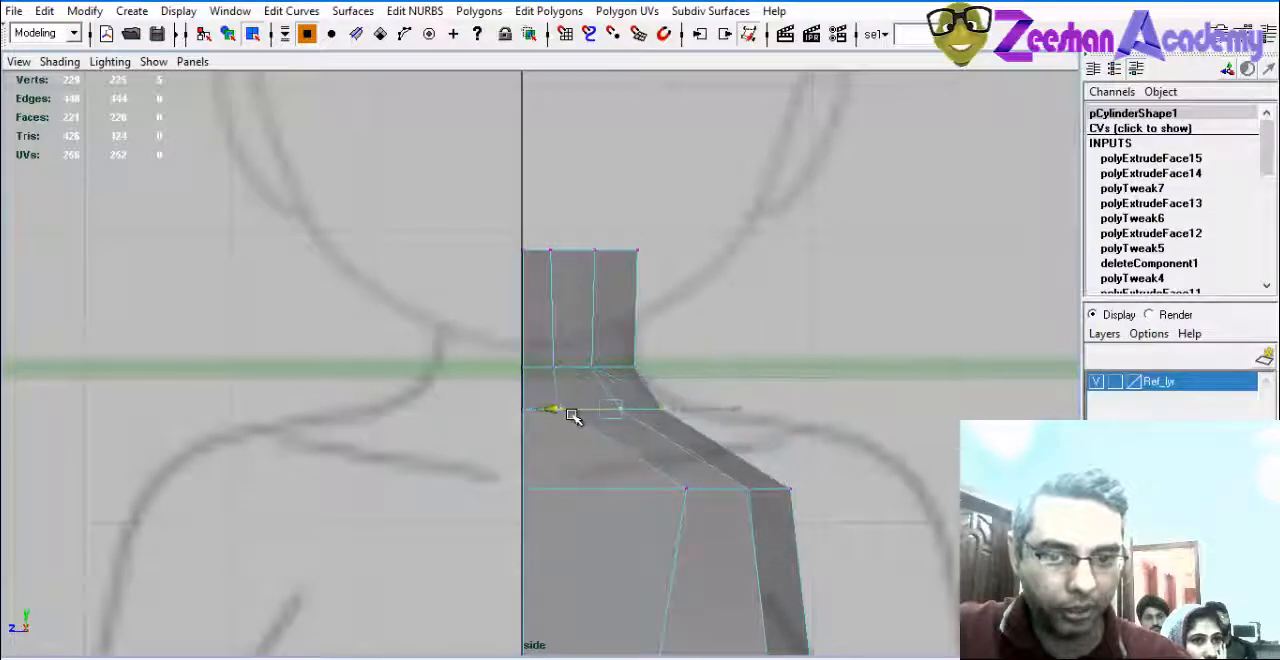
alt+middle_drag(787, 452, 758, 397)
drag(638, 410, 618, 409)
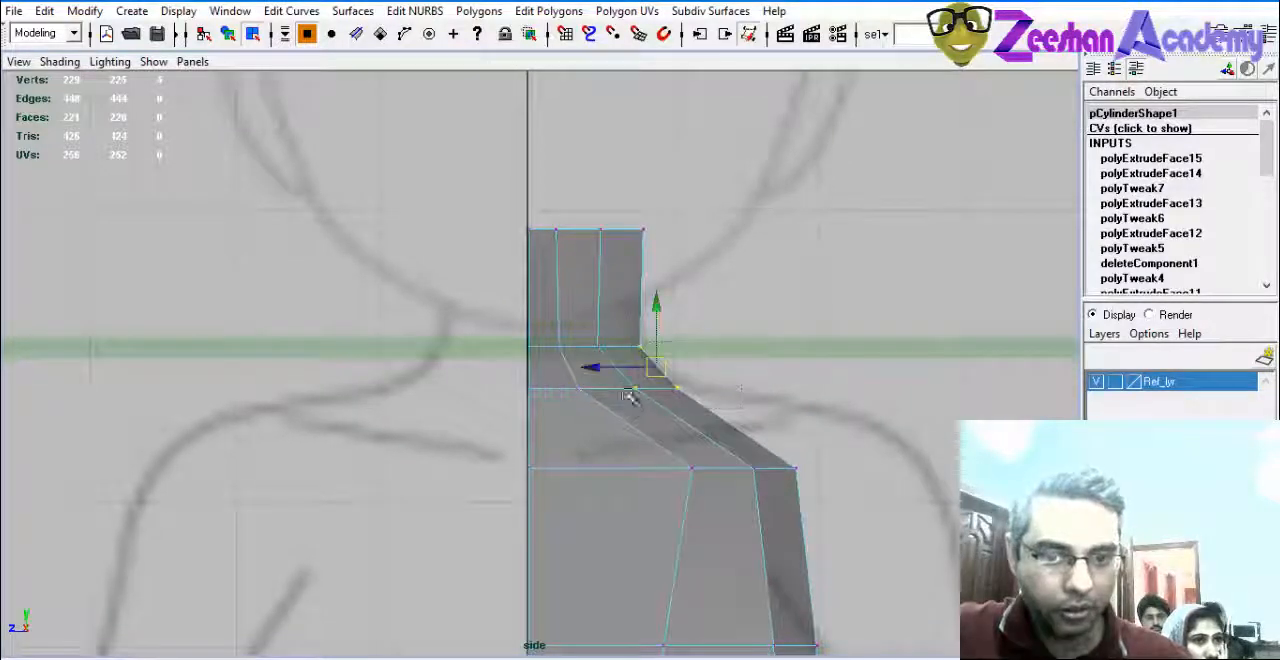
drag(597, 369, 724, 403)
click(719, 382)
key(ctrl+z)
drag(602, 389, 616, 391)
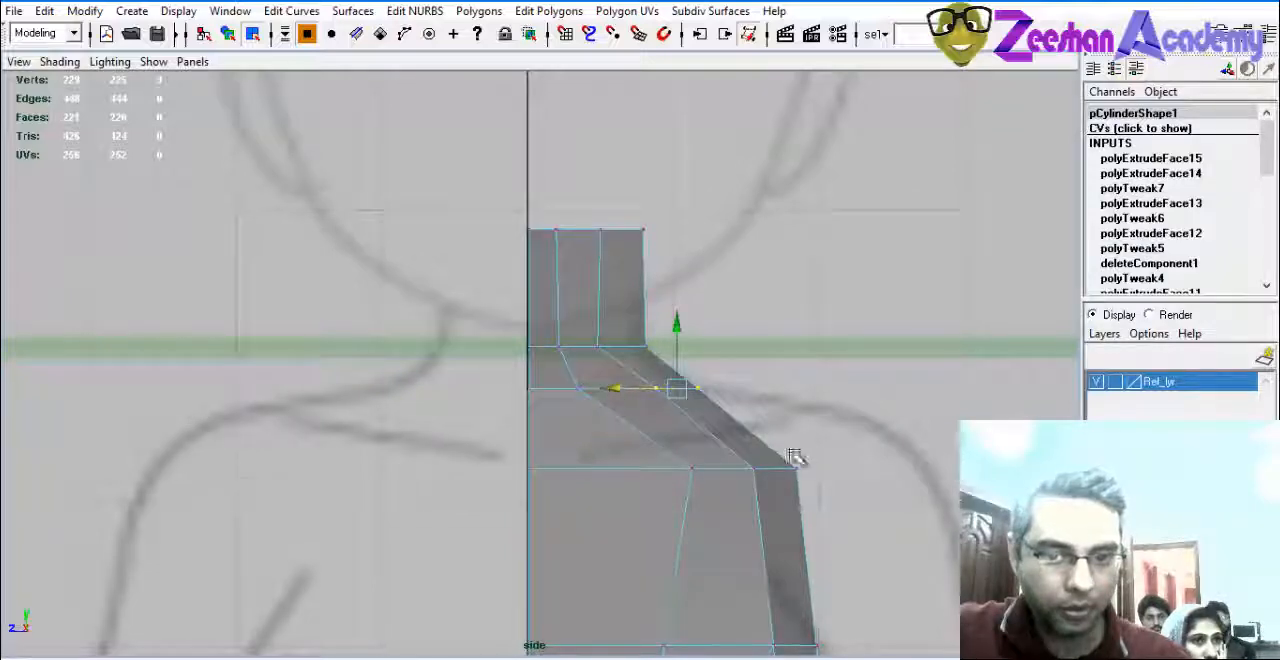
Move the inner upper-chest vertices toward the centre line in the side view.
alt+middle_drag(797, 457, 797, 432)
drag(832, 426, 744, 464)
alt+middle_drag(721, 453, 737, 394)
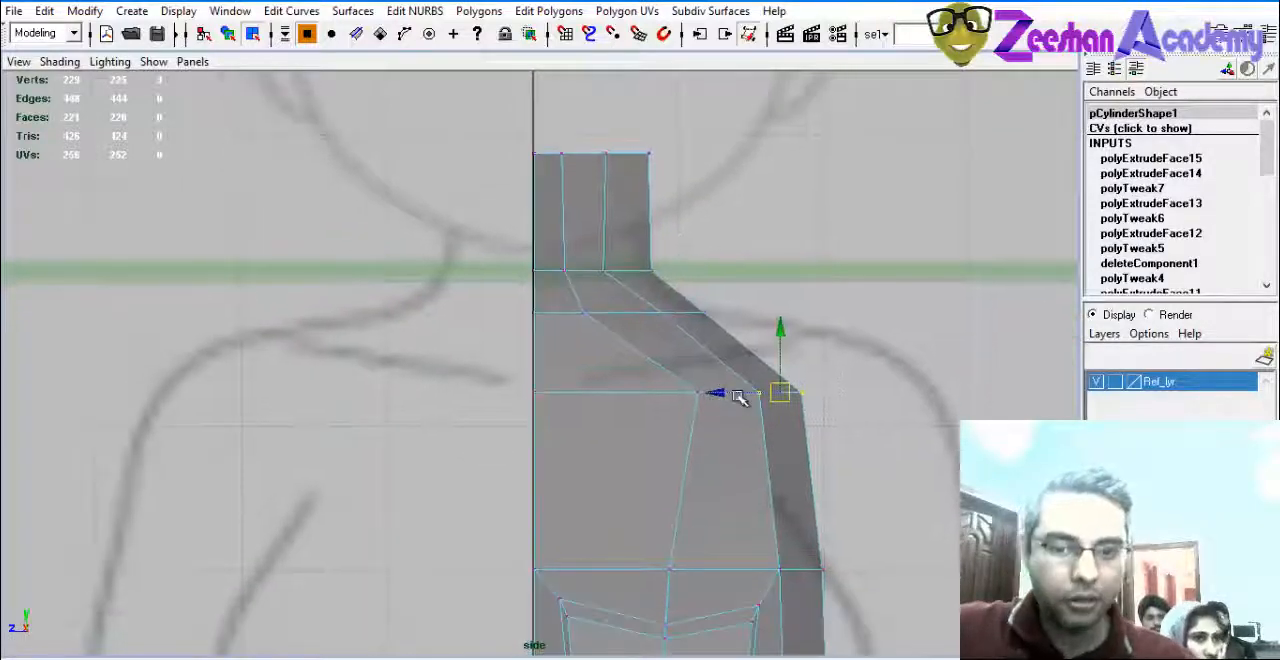
drag(676, 378, 636, 393)
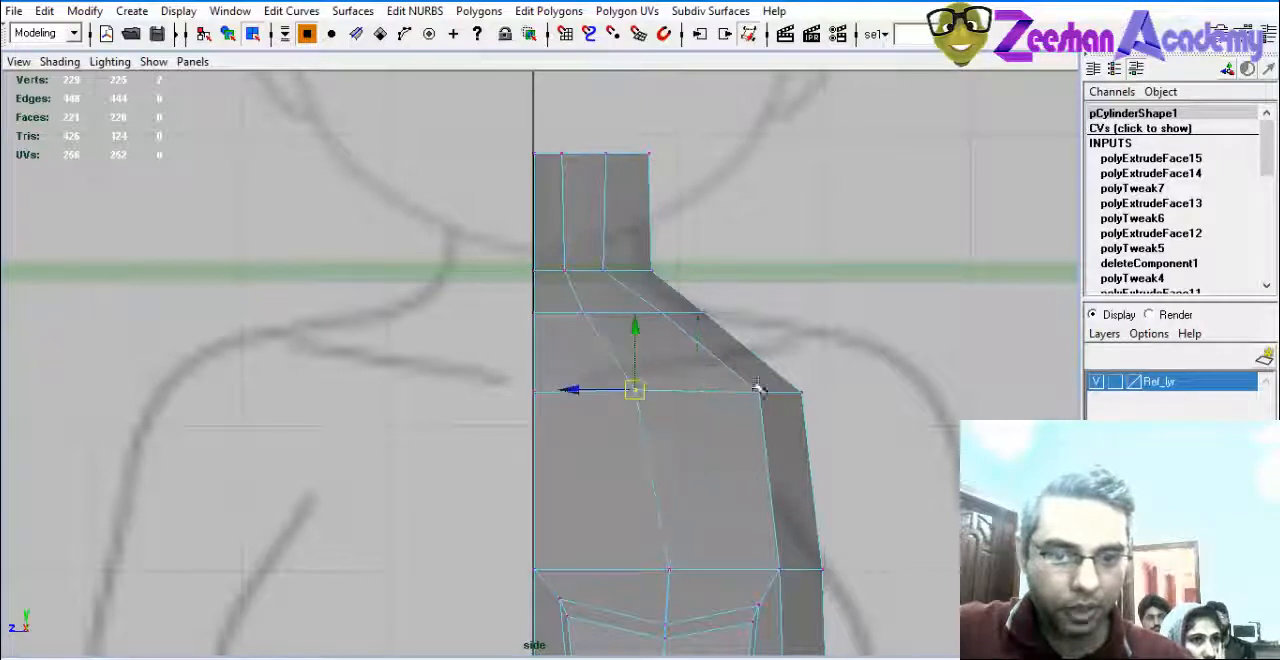
Raise the outer shoulder vertices to the reference shoulder line, nudge them slightly outward, and save the scene.
drag(816, 375, 771, 400)
drag(780, 331, 790, 298)
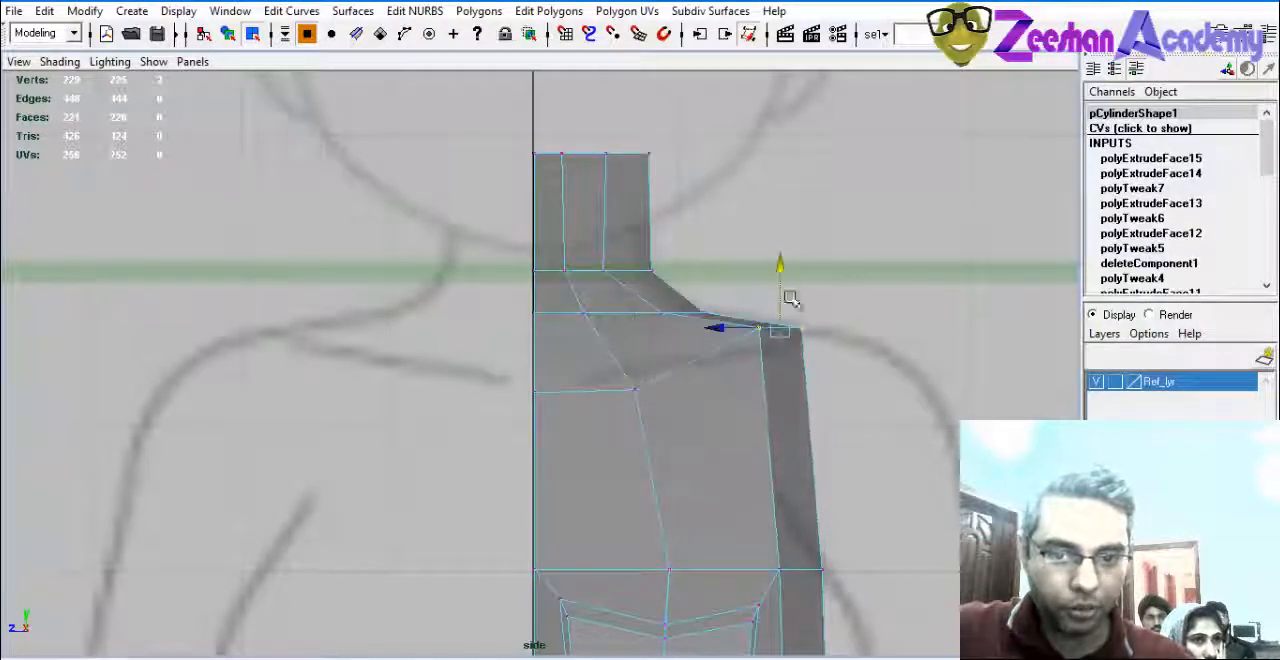
drag(720, 328, 724, 329)
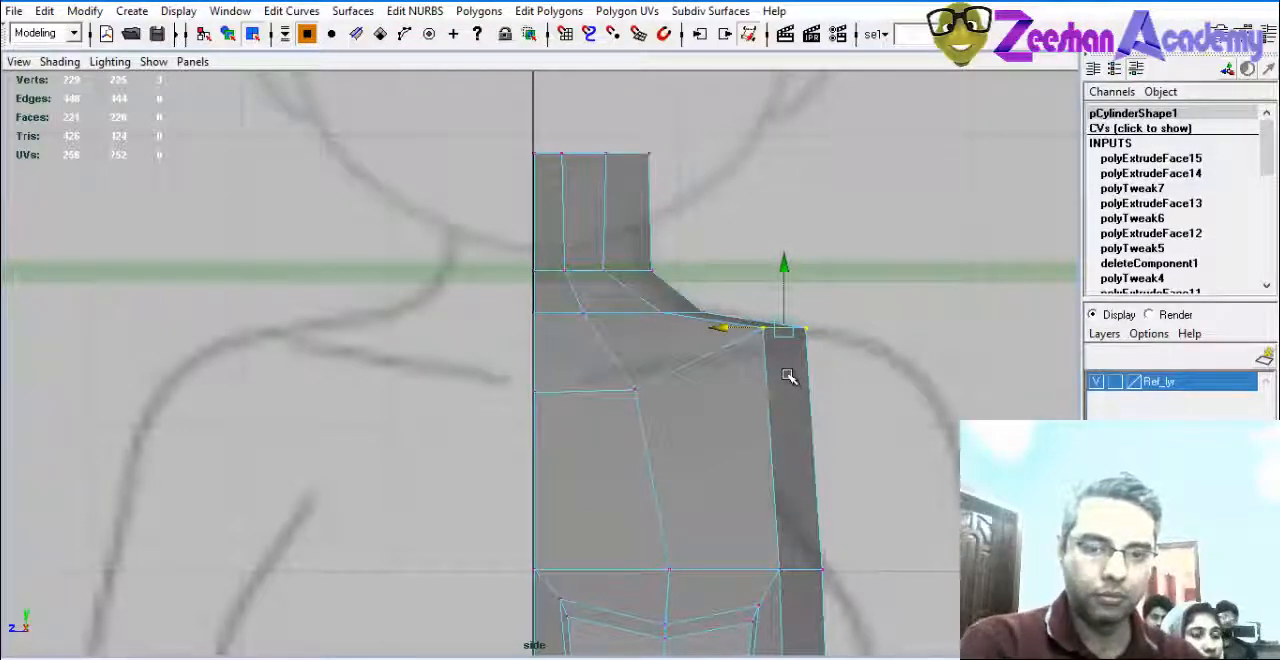
key(ctrl+s)
click(882, 354)
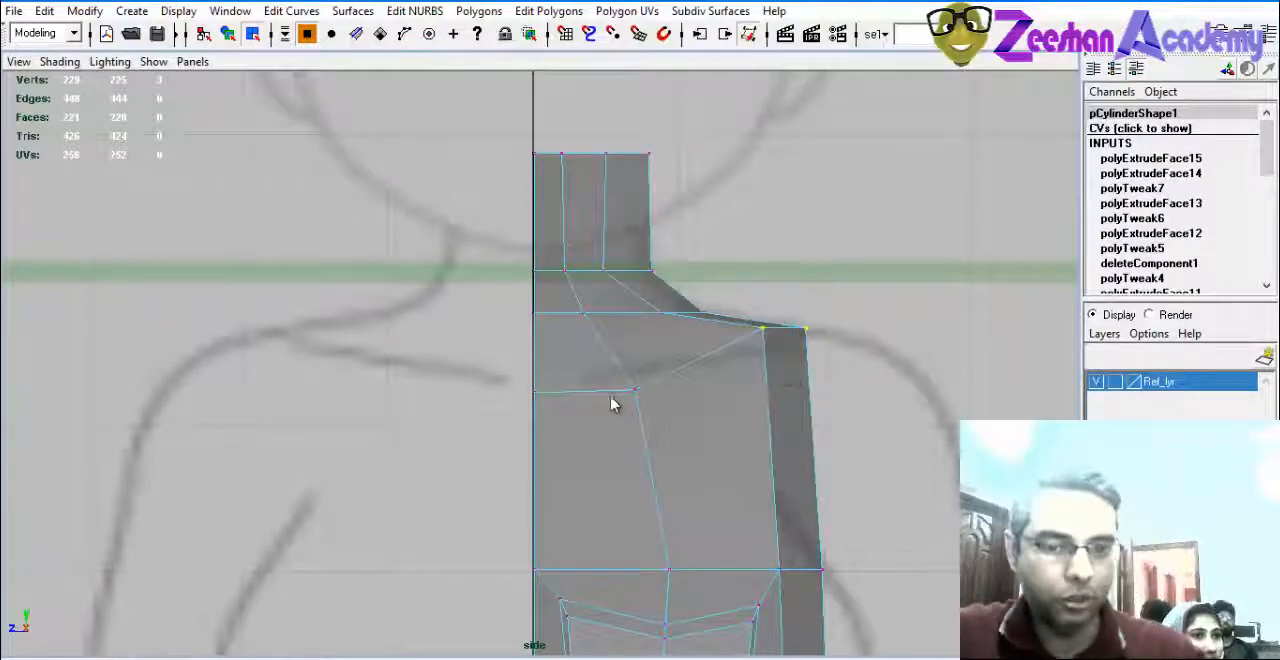
Raise the upper-chest vertices below the neck toward the collarbone line, and slightly lower the inner vertices of the shoulder edge.
drag(657, 364, 594, 418)
drag(638, 328, 638, 312)
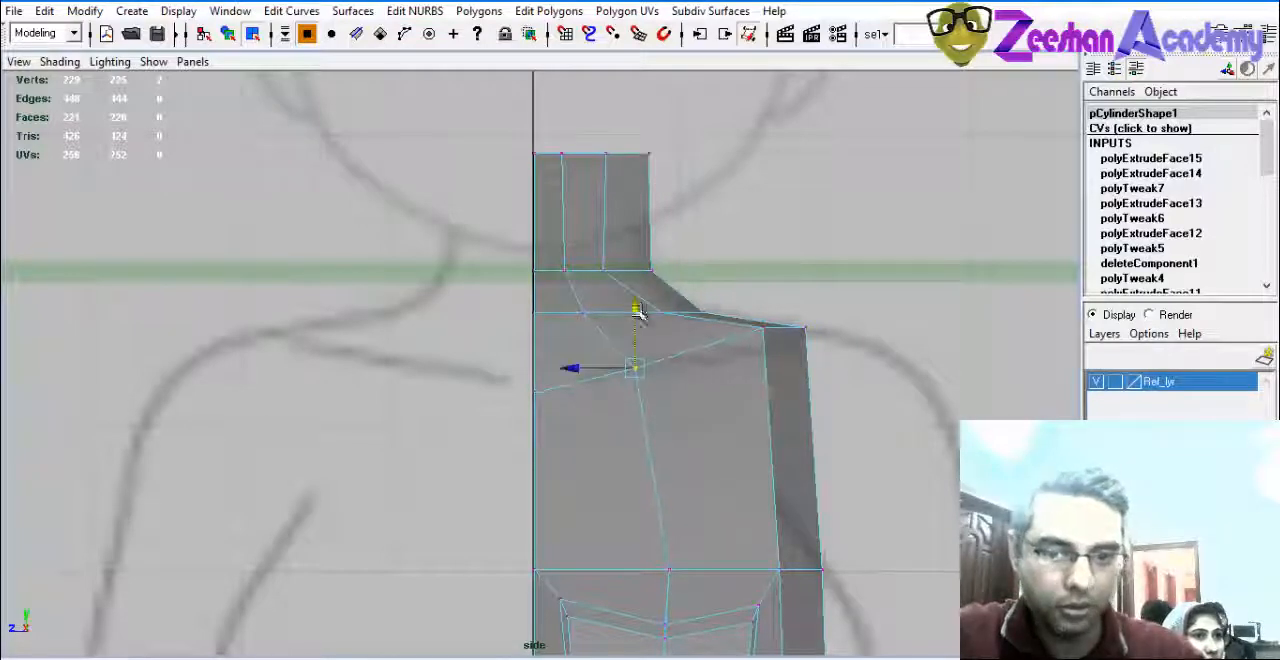
drag(773, 322, 812, 343)
mouse_move(784, 271)
mouse_down()
mouse_move(784, 289)
mouse_move(785, 272)
mouse_up()
drag(774, 316, 746, 355)
drag(763, 273, 764, 289)
Examine the reshaped neck, shoulder and chest against the reference outlines in the side, front and perspective views.
alt+right_drag(806, 311, 660, 363)
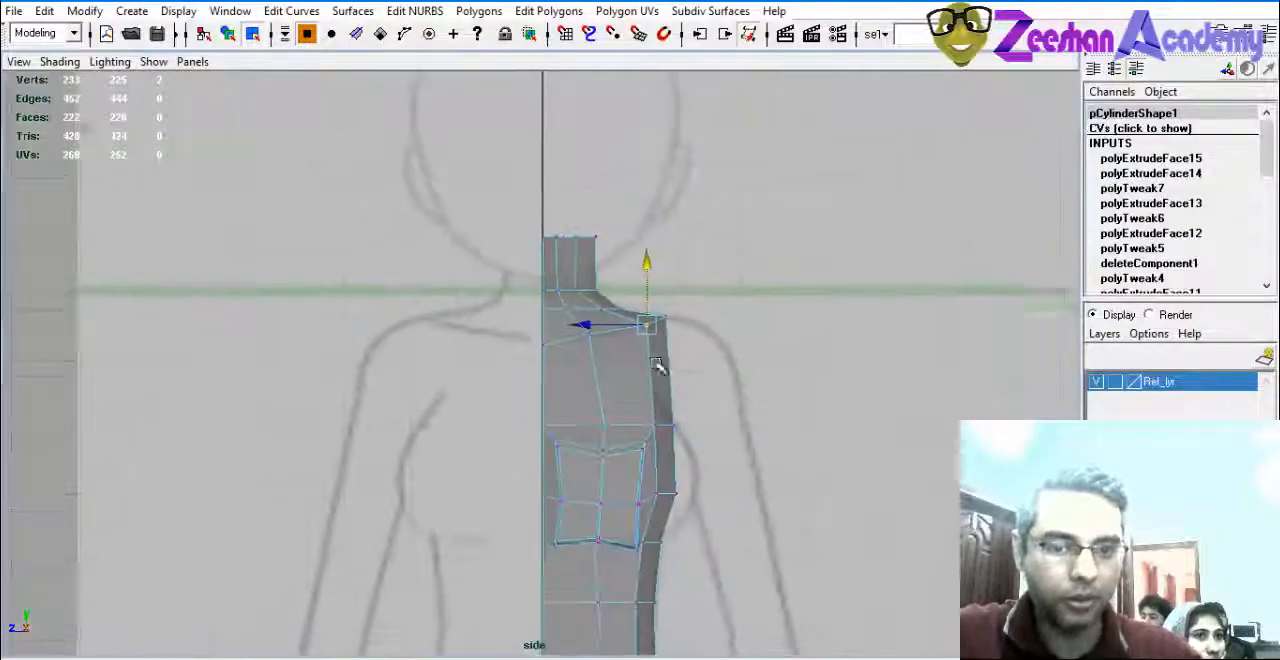
key(space)
alt+right_drag(805, 469, 789, 434)
alt+middle_drag(789, 434, 788, 389)
key(space)
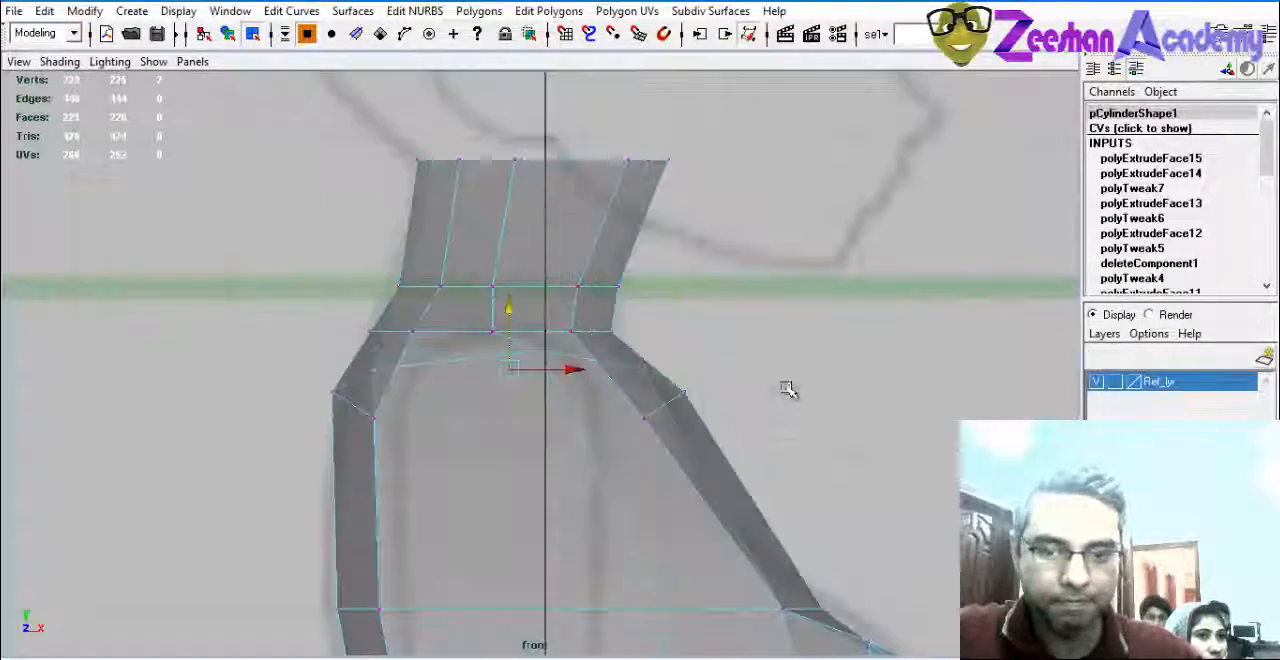
alt+middle_drag(709, 401, 716, 357)
key(space)
key(space)
alt+right_drag(640, 344, 500, 352)
alt+drag(640, 430, 600, 520)
alt+middle_drag(640, 530, 660, 392)
alt+right_drag(721, 408, 527, 470)
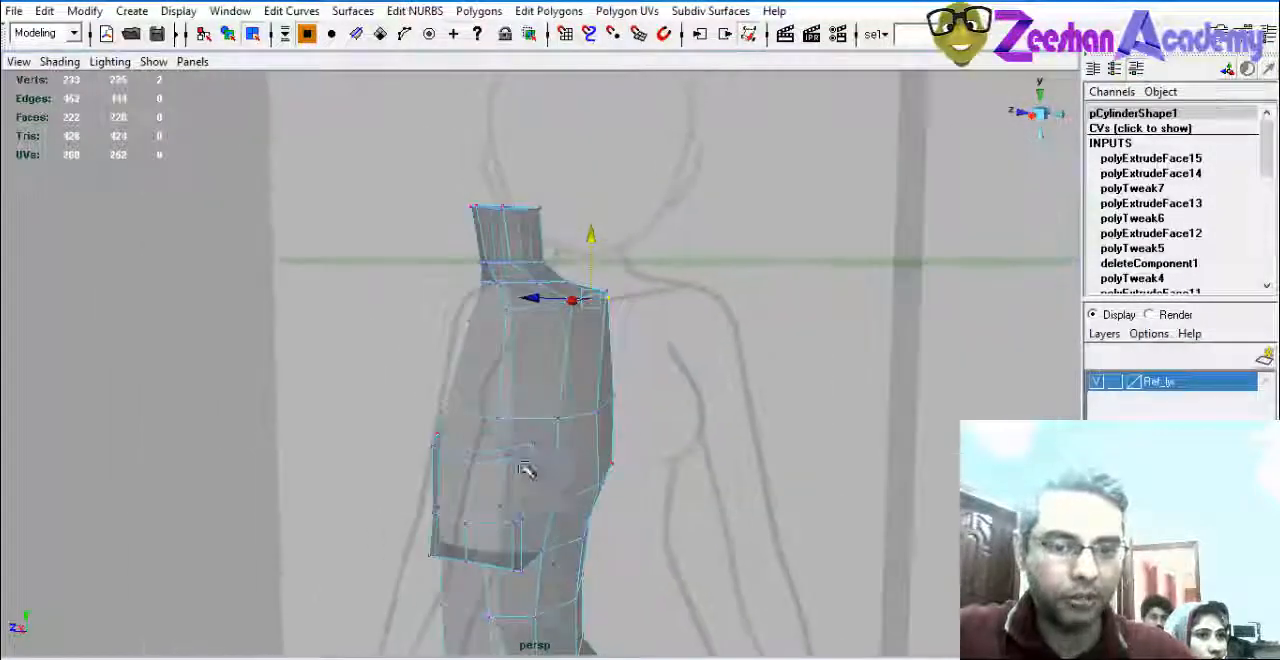
Leave the Move tool and vertex editing, and return the body mesh to object mode.
key(q)
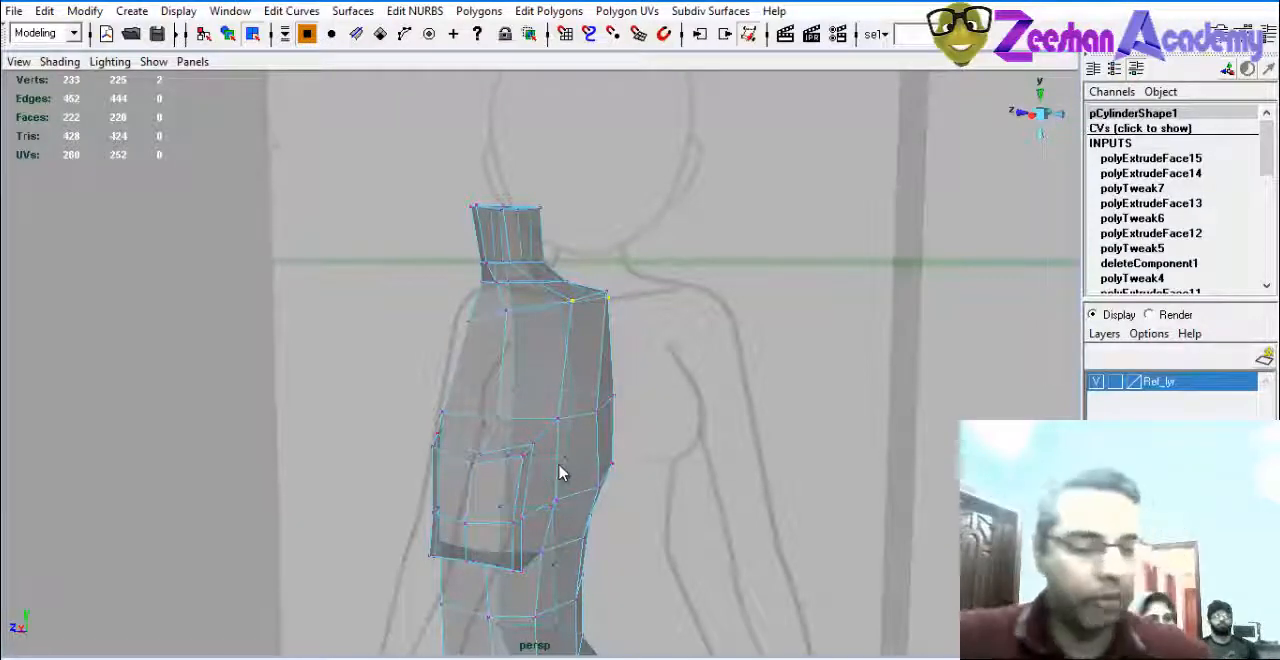
alt+drag(560, 473, 743, 369)
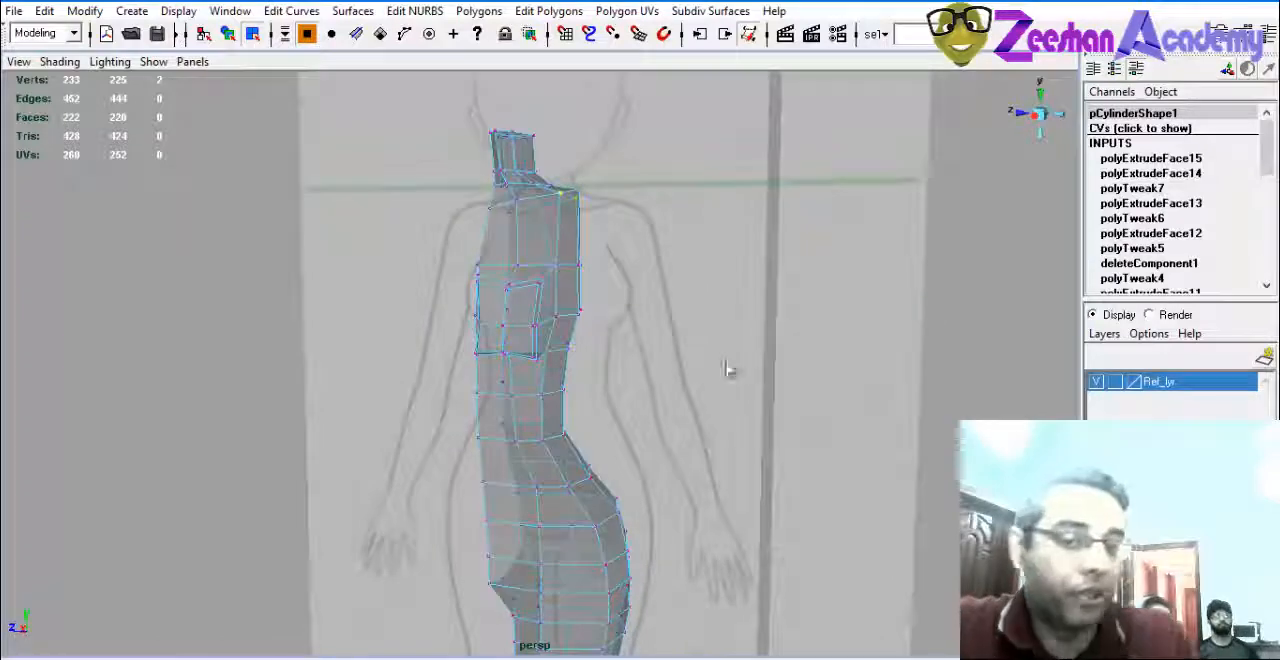
right_drag(543, 277, 603, 251)
click(569, 263)
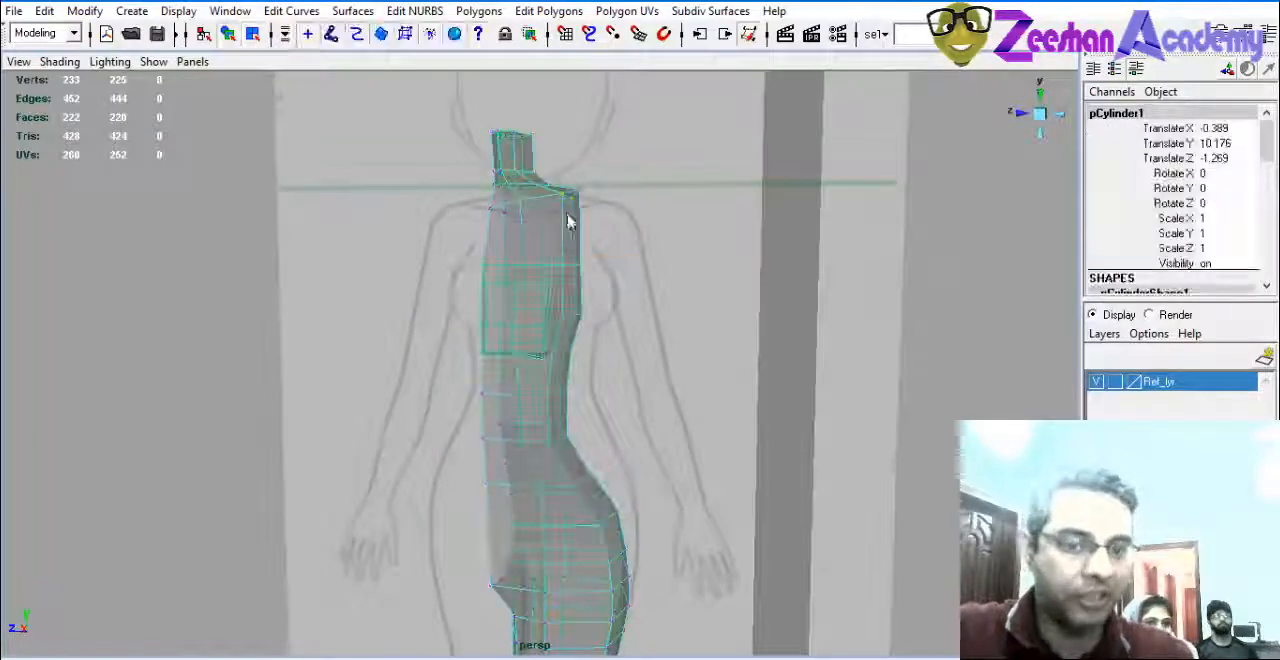